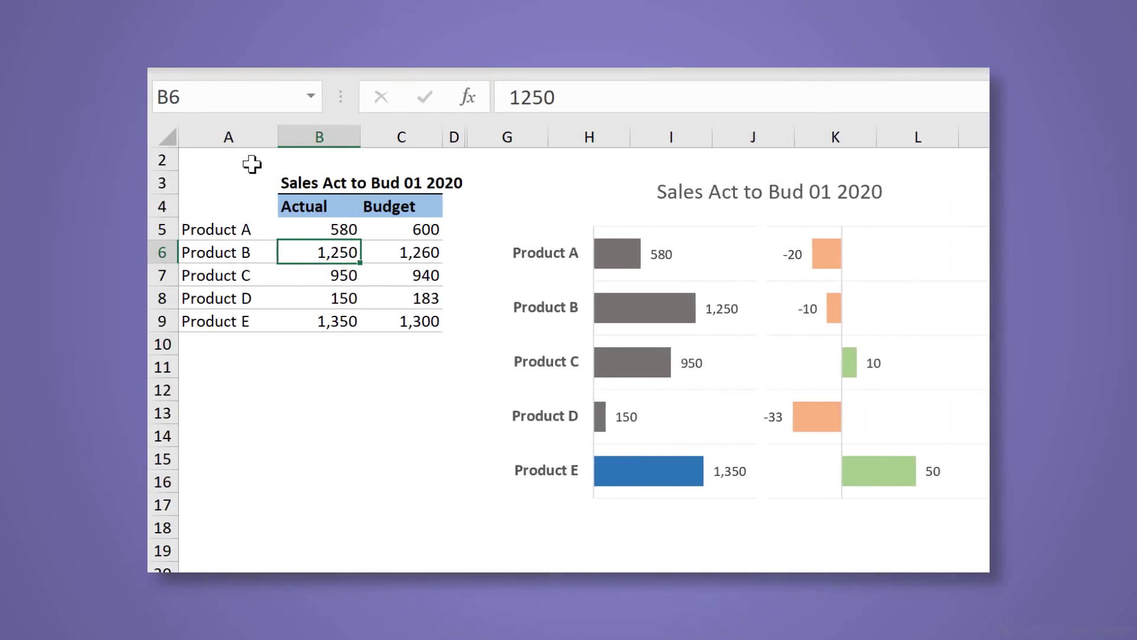
text(1400)
- Confirm the overtyped value in cell B6 to preview the finished chart
key(Return)
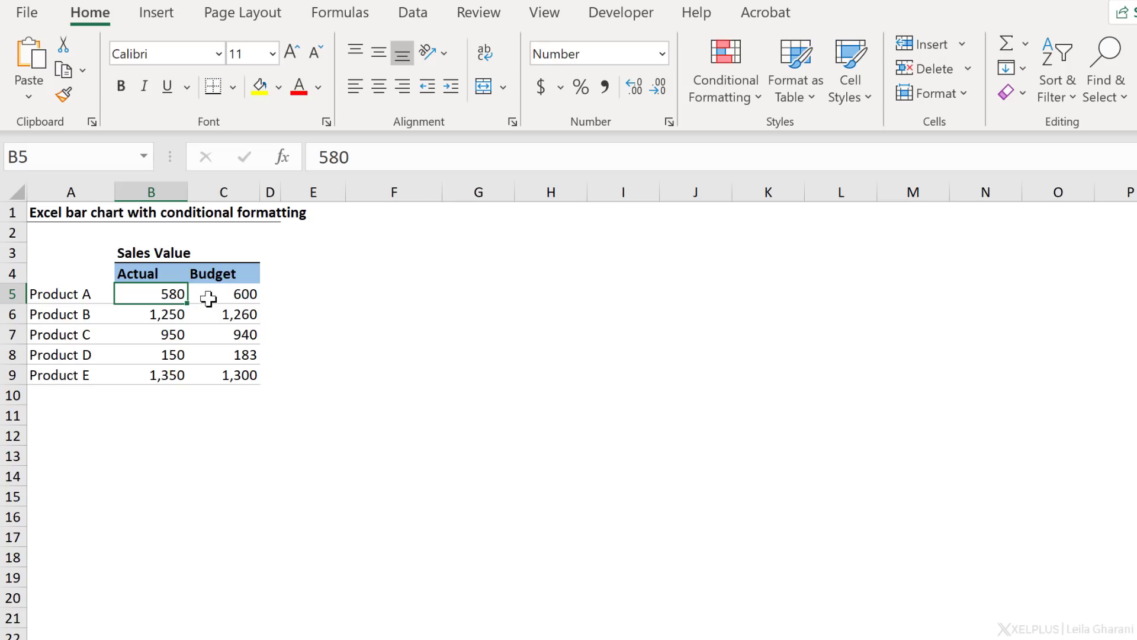
- Insert a 2-D clustered bar chart of A4:B9 and move it beside the table
drag(69, 273, 139, 373)
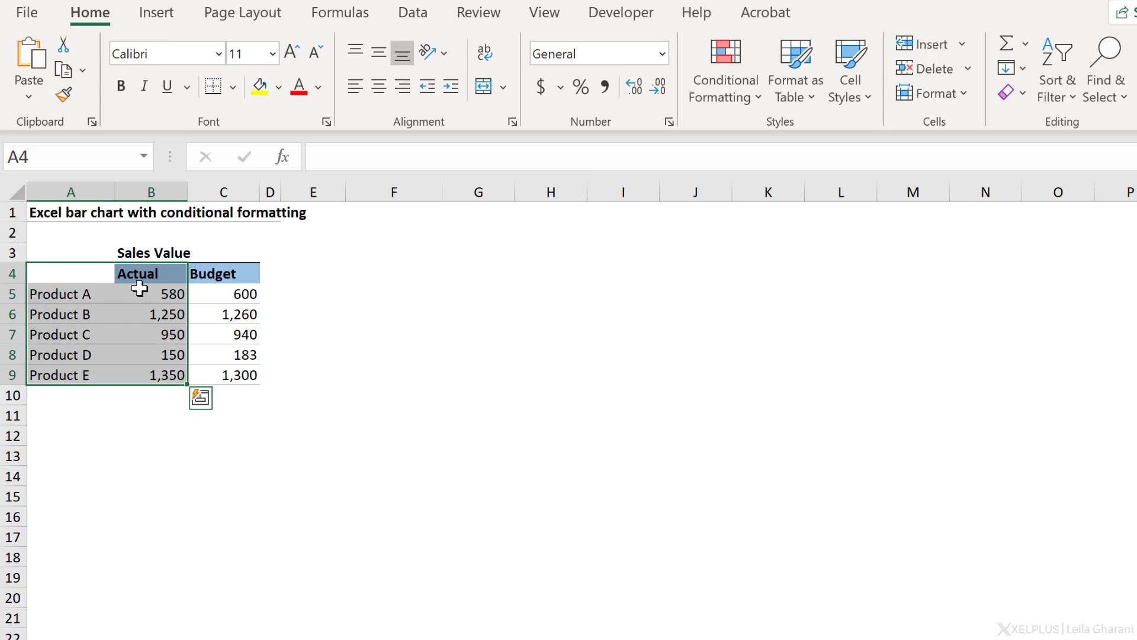
click(157, 14)
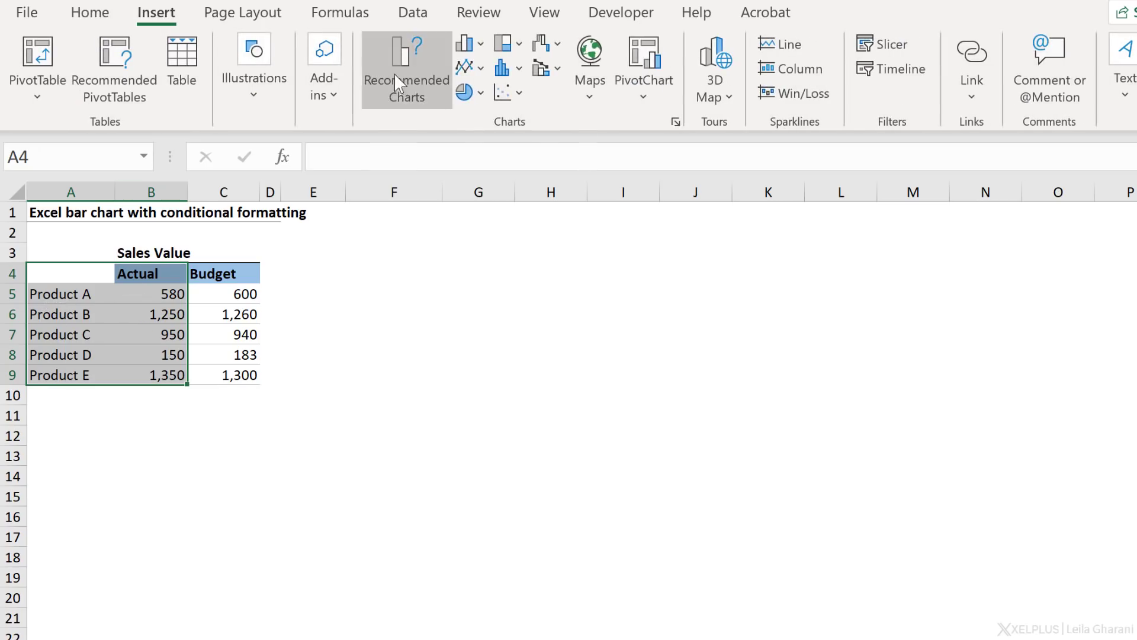
click(480, 45)
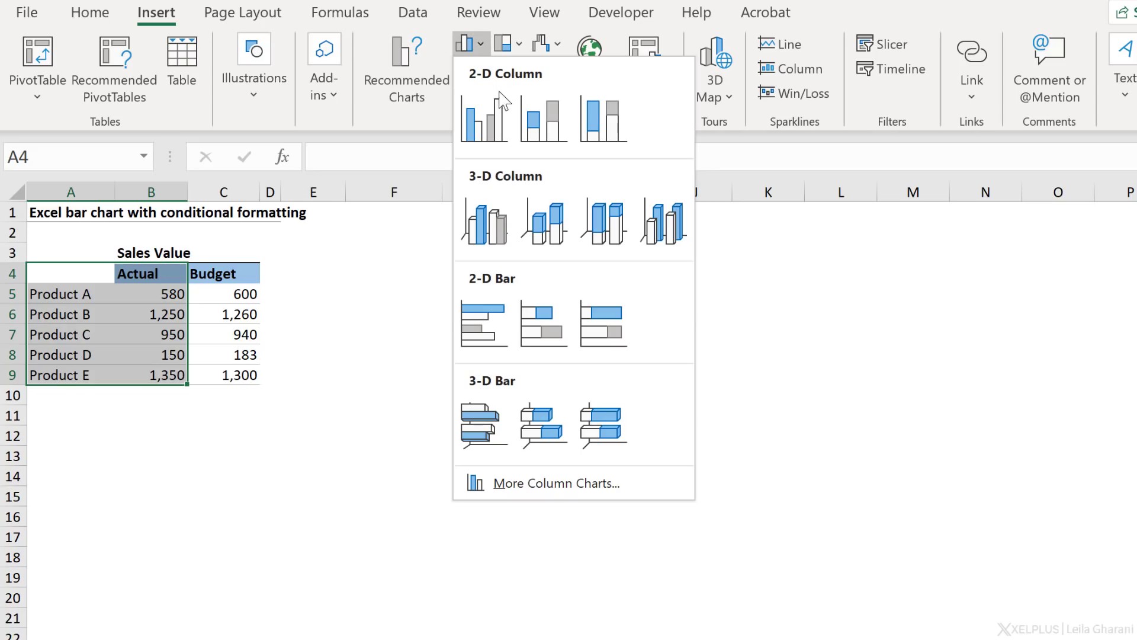
click(487, 319)
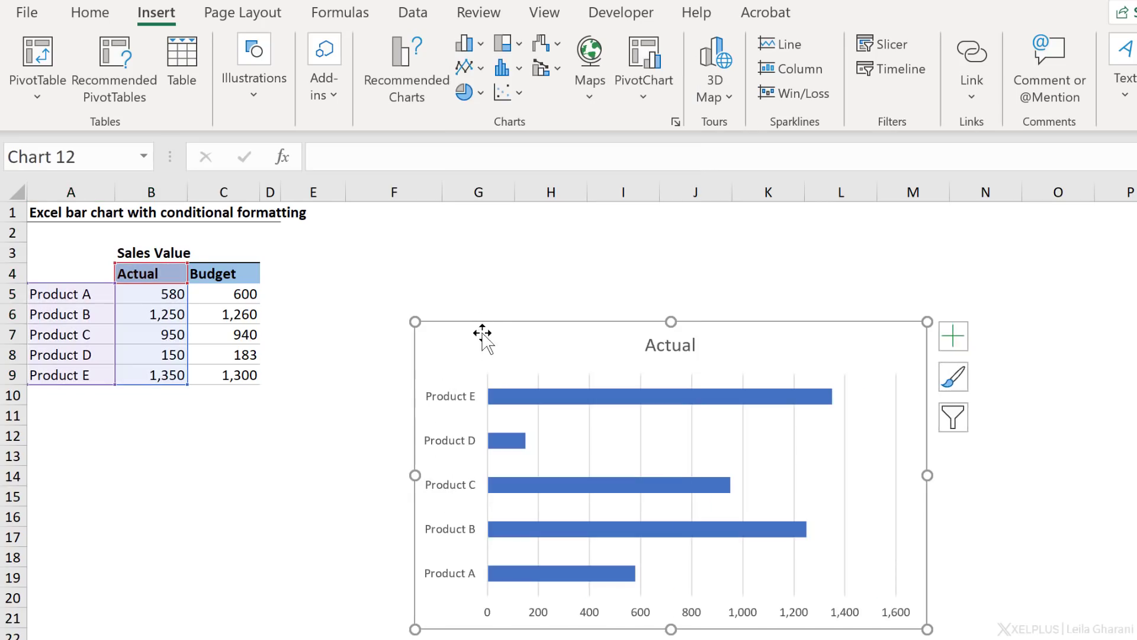
drag(483, 334, 438, 238)
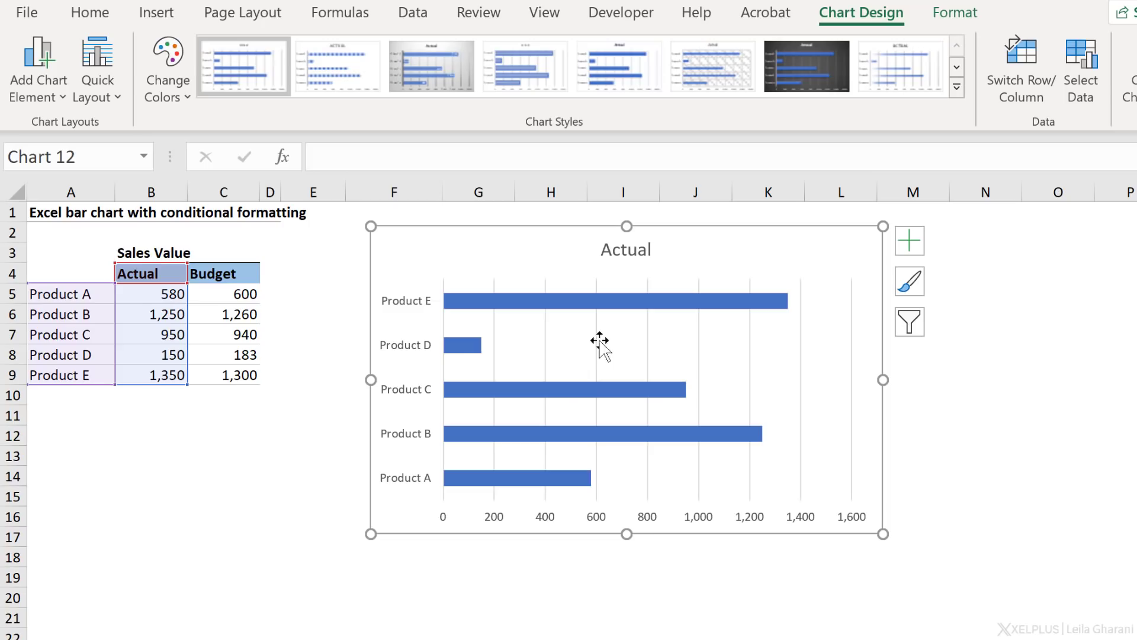
- Delete the chart's gridlines and value axis, and add data labels to the Actual bars
click(597, 345)
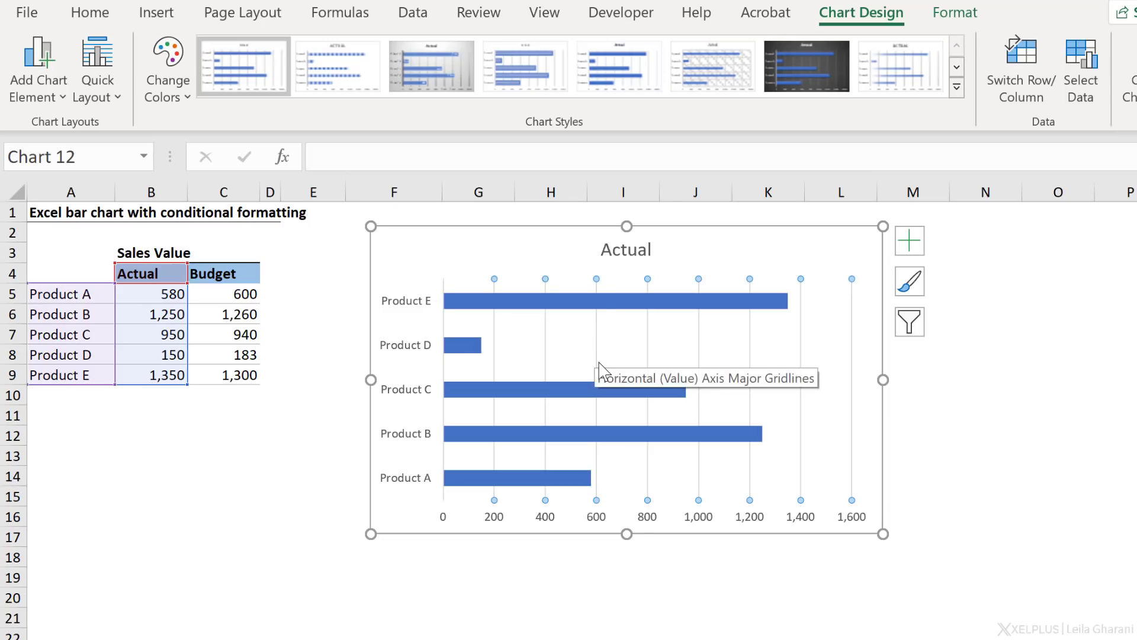
key(Delete)
click(601, 527)
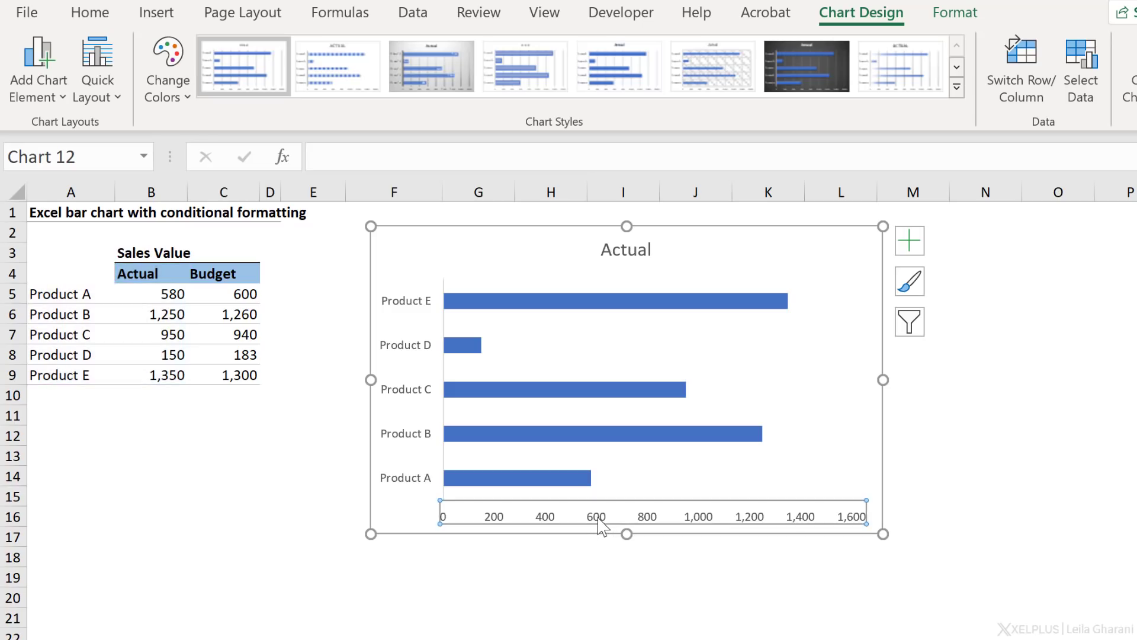
key(Delete)
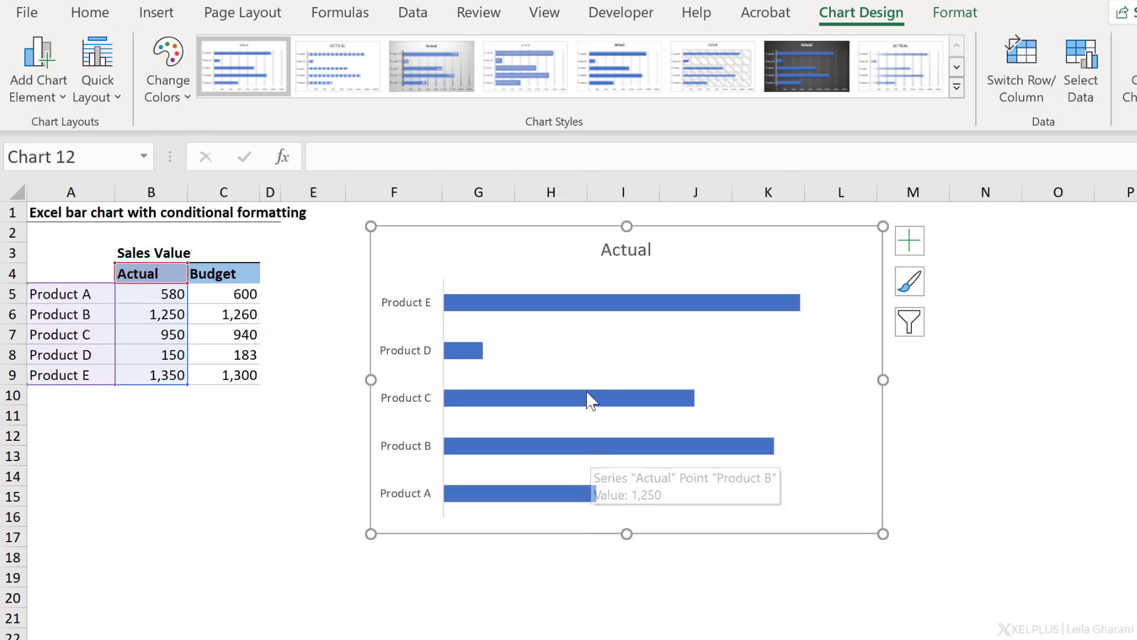
right_click(589, 398)
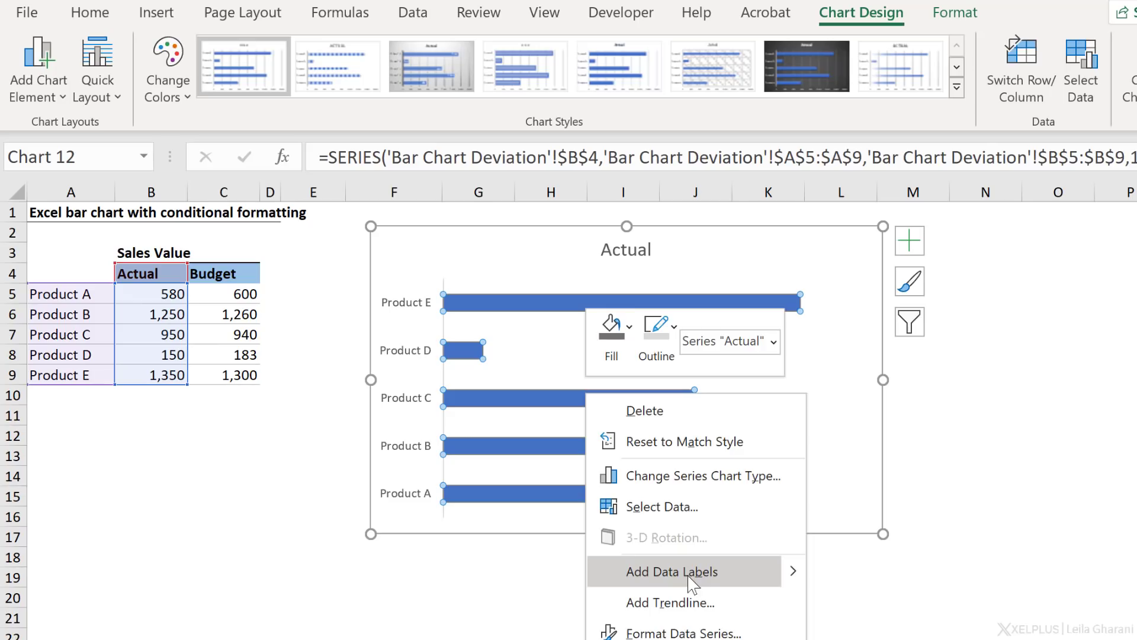
click(672, 571)
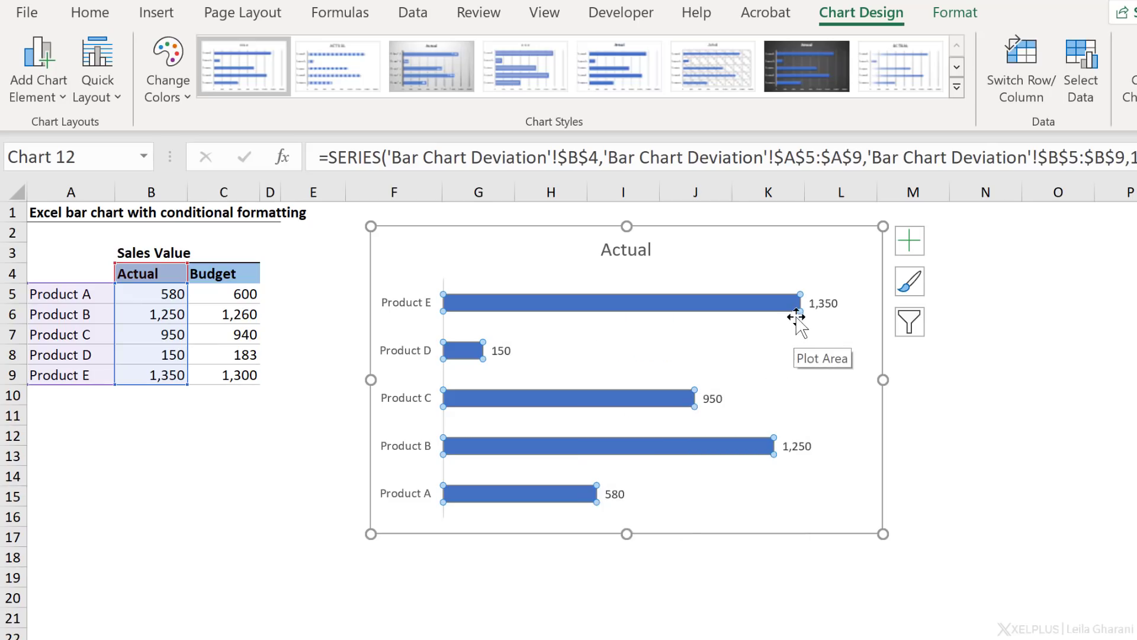
- Make the product name labels bold at font size 10
click(411, 317)
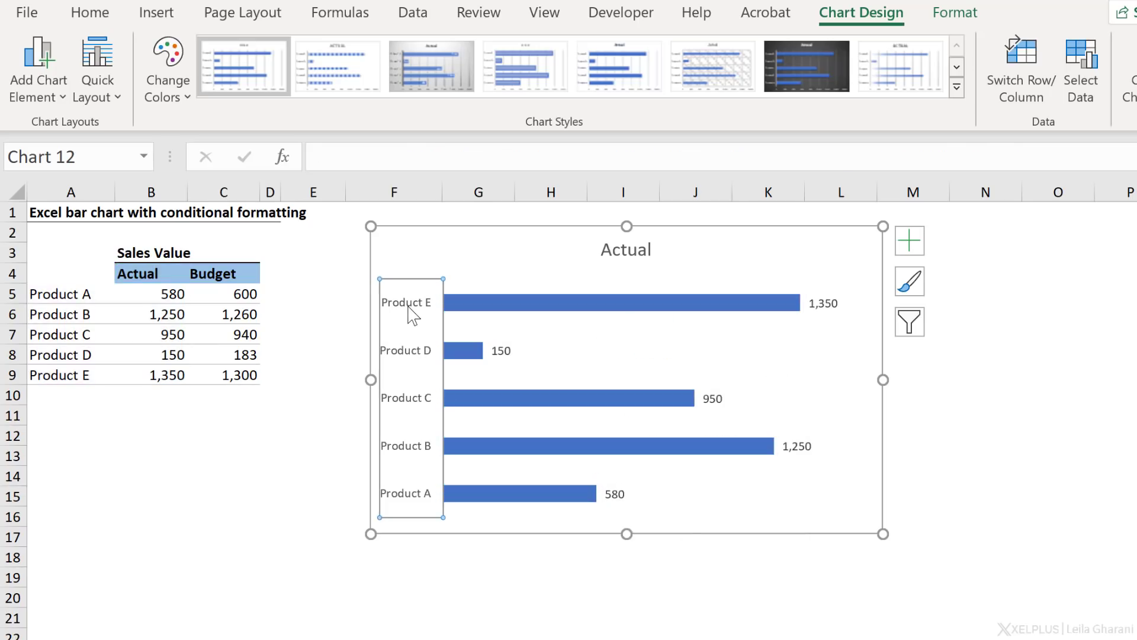
click(90, 13)
click(121, 87)
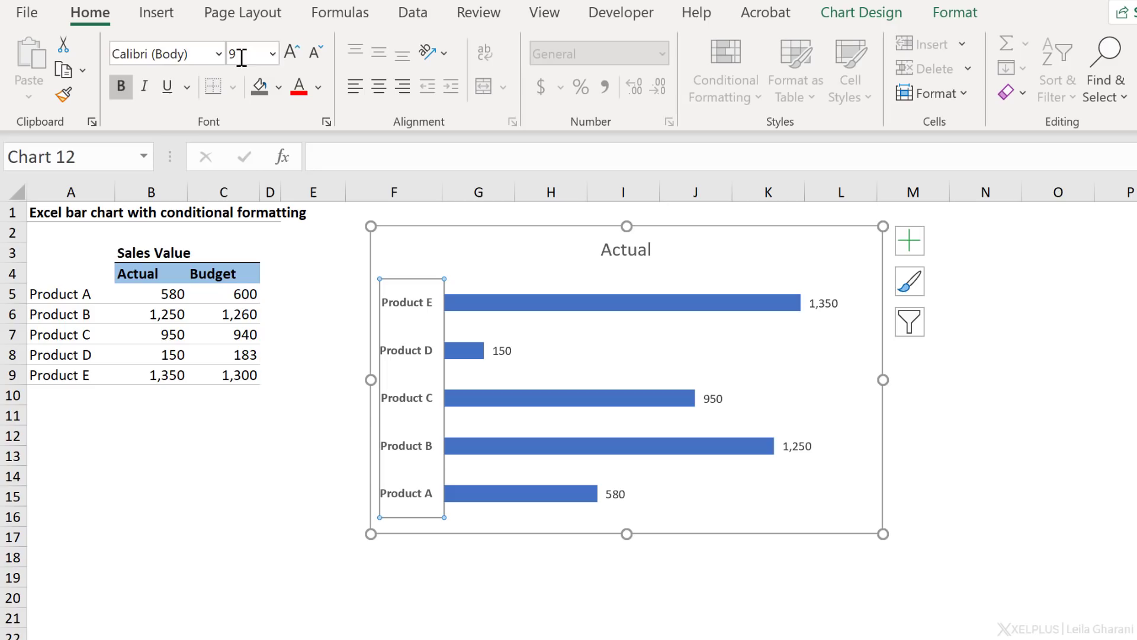
click(292, 52)
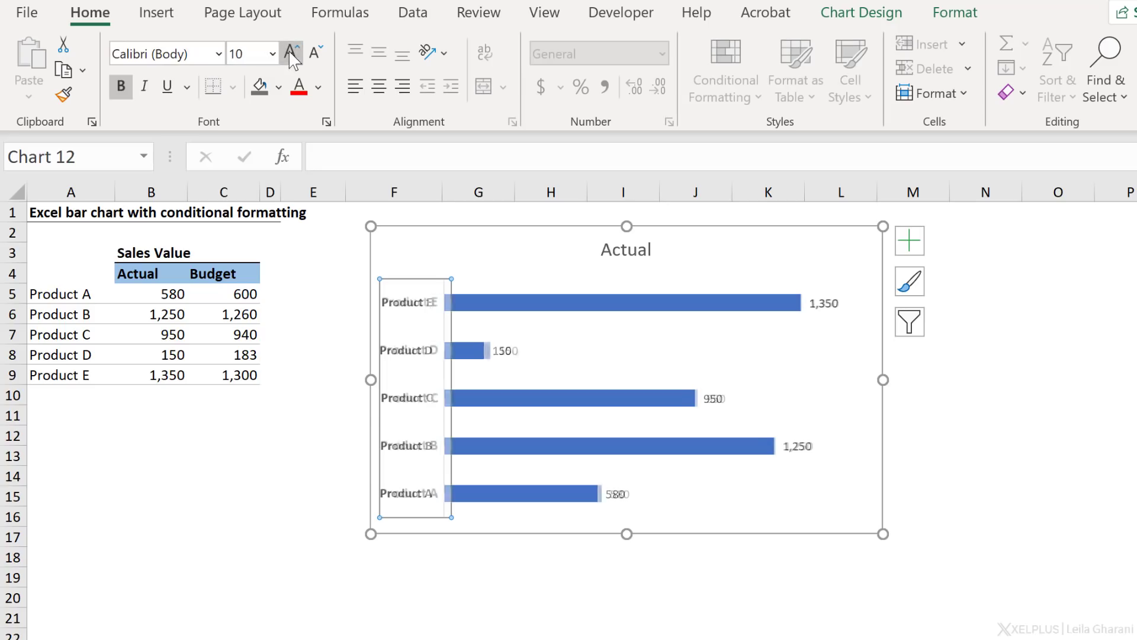
click(545, 313)
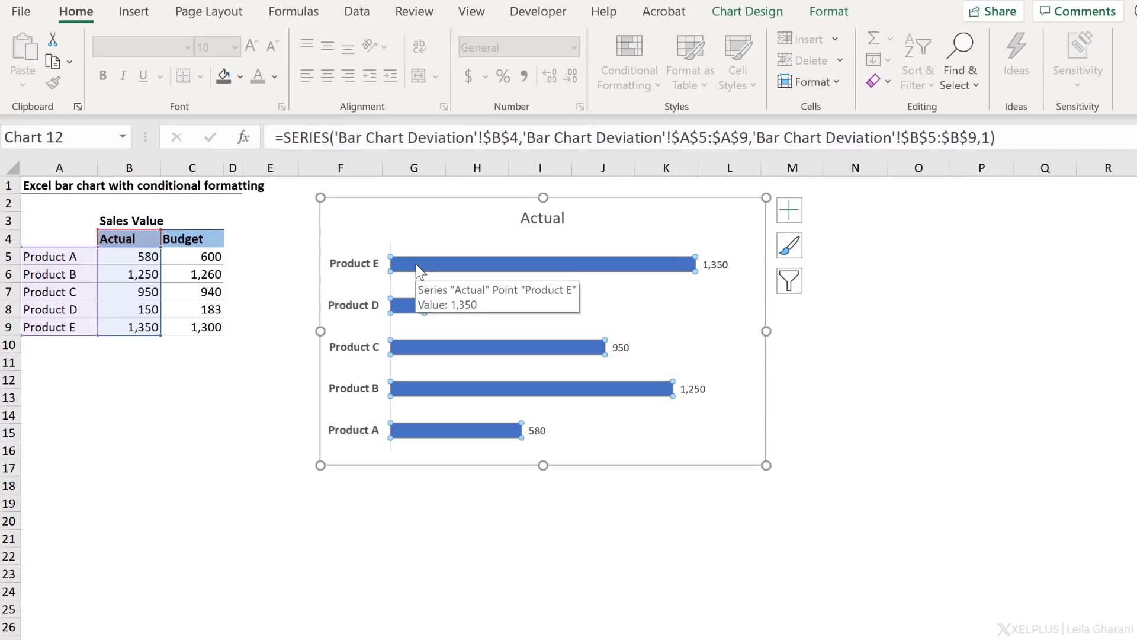
- Give the Actual bars an 80% gap width and a dark grey fill
key(ctrl+1)
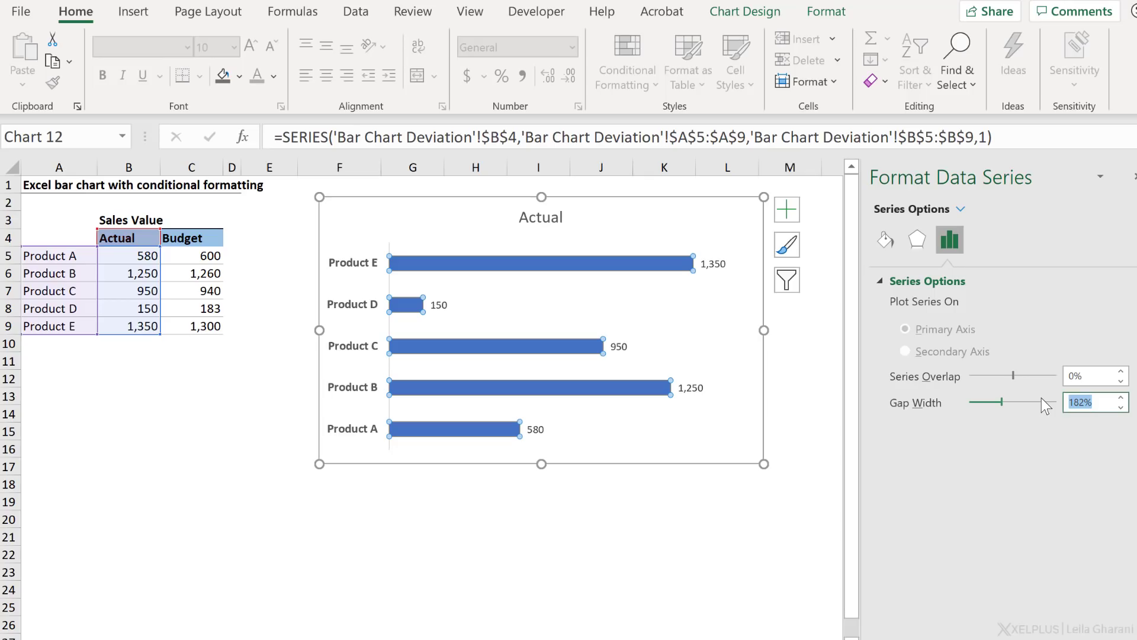
text(80)
key(Return)
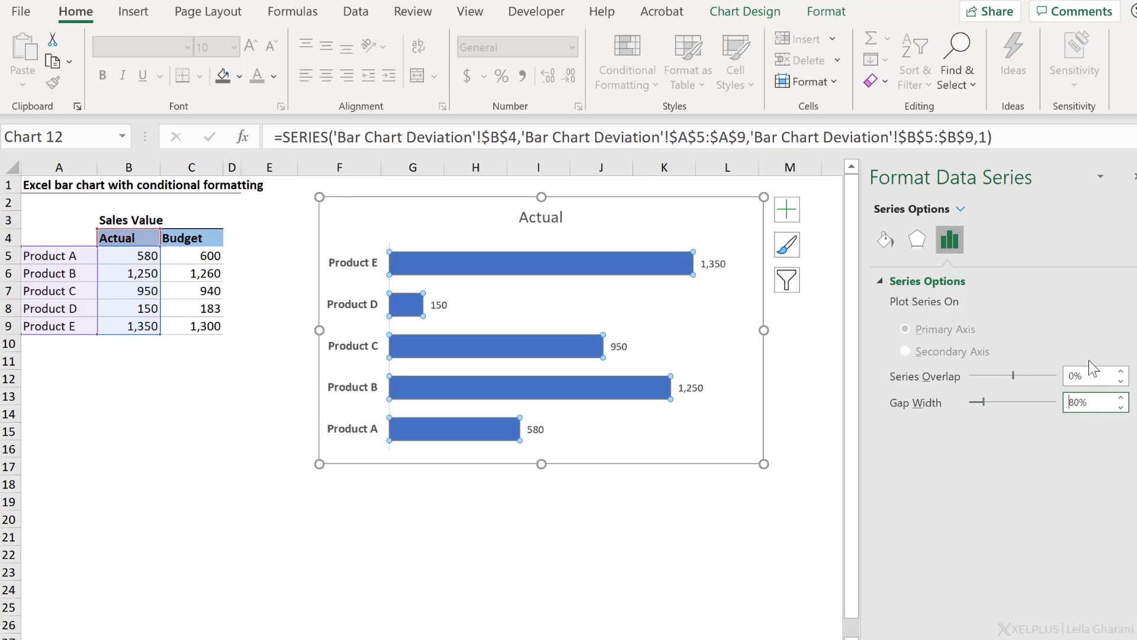
click(810, 20)
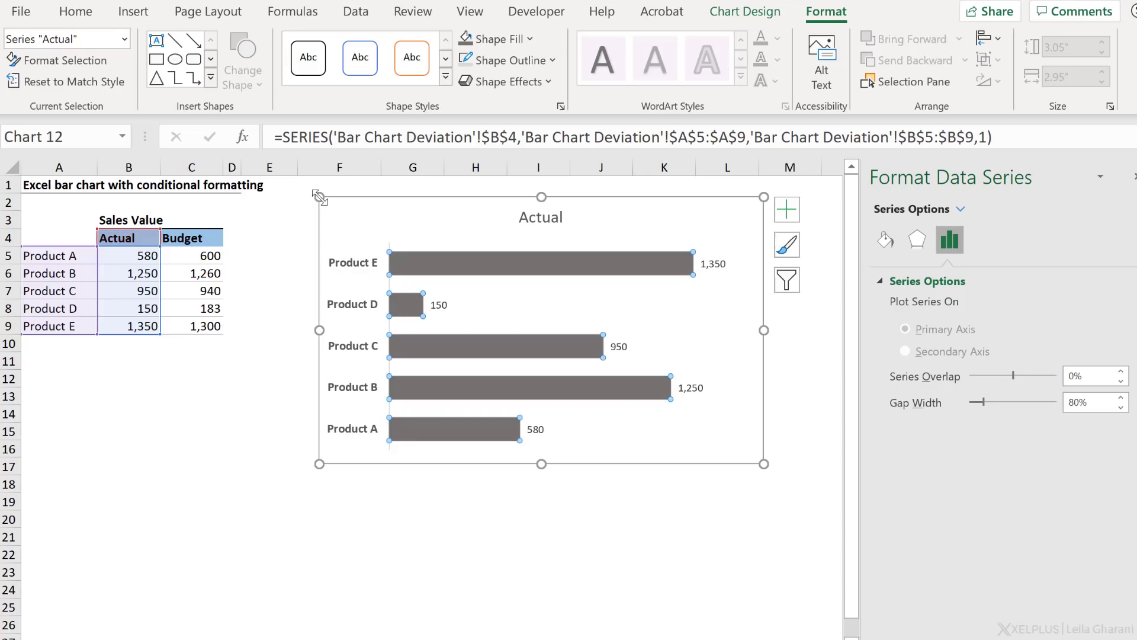
- Narrow the Actual chart from both sides and fit its plot area inside
drag(318, 196, 445, 196)
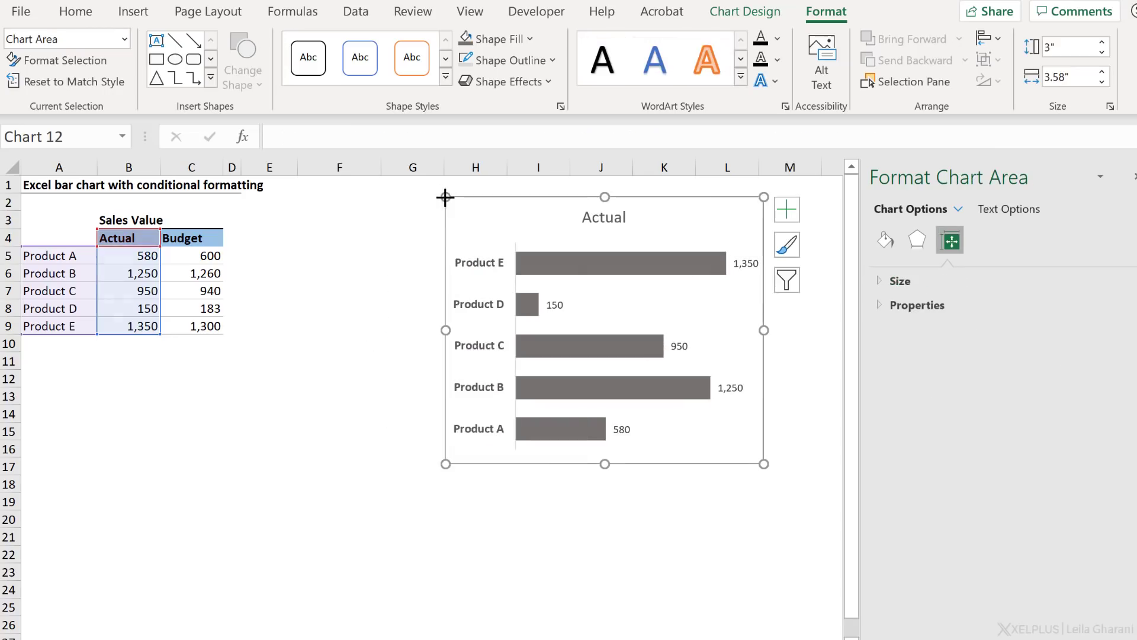
click(711, 312)
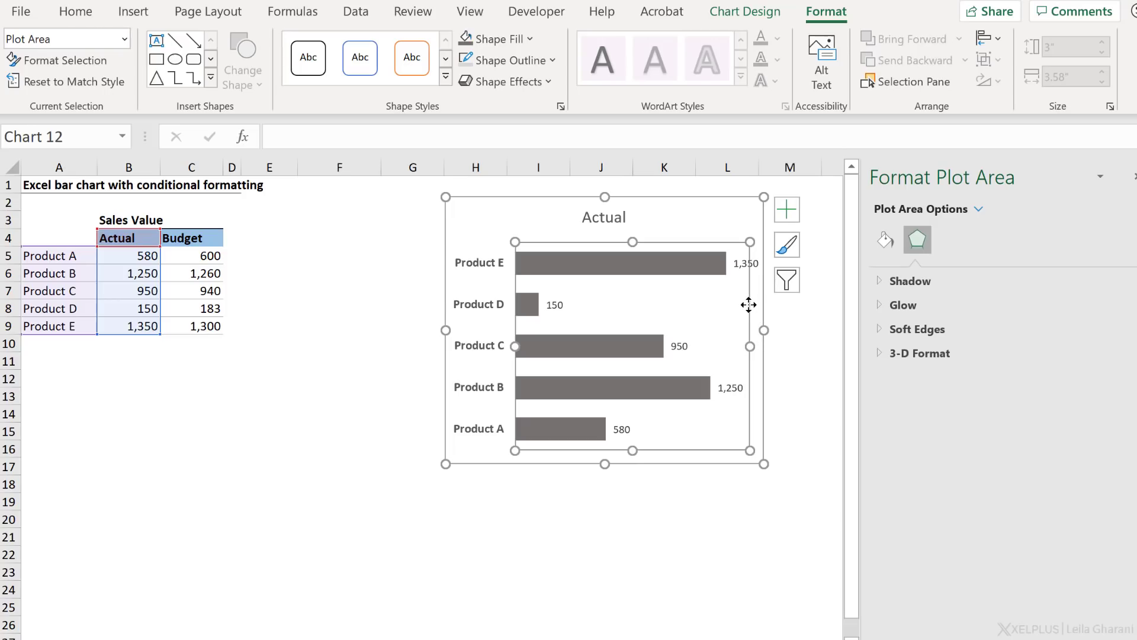
click(744, 203)
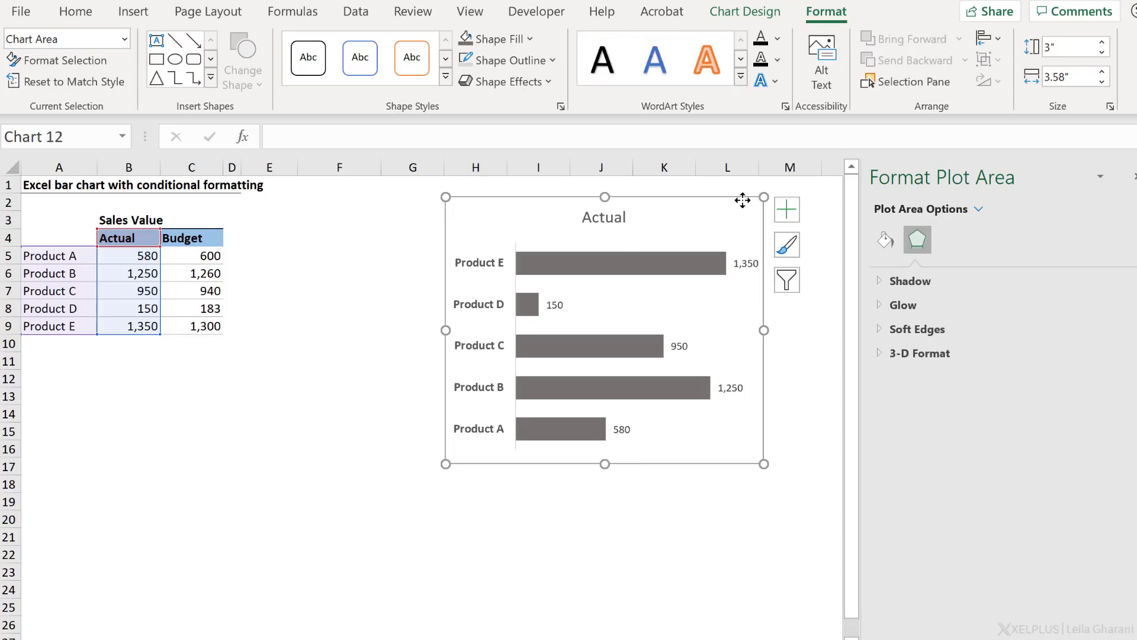
click(715, 329)
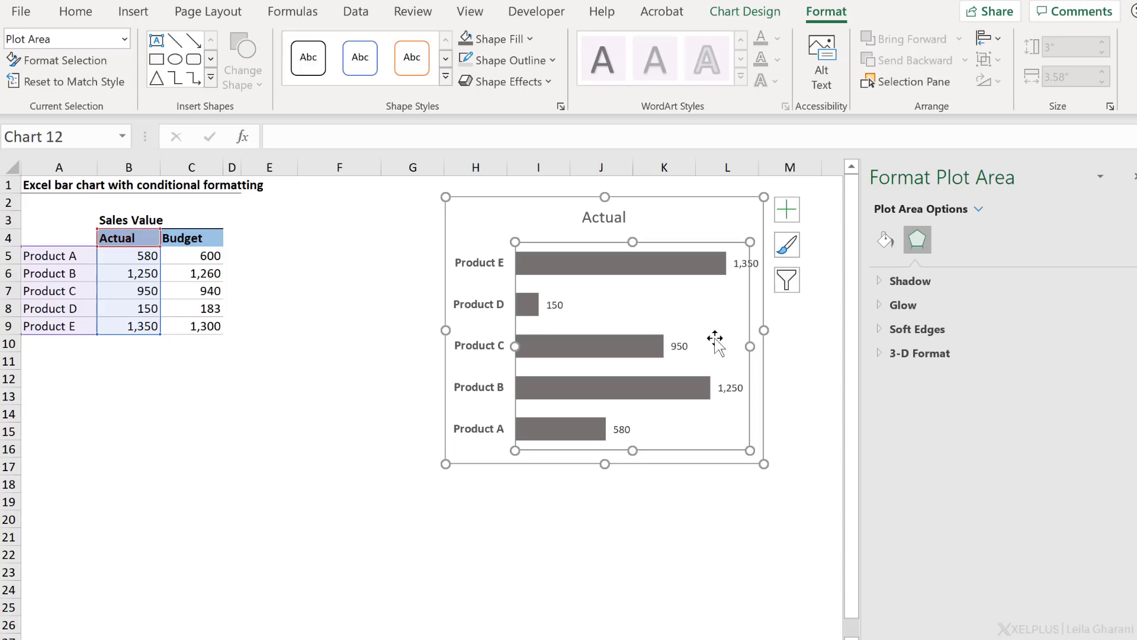
drag(744, 344, 745, 343)
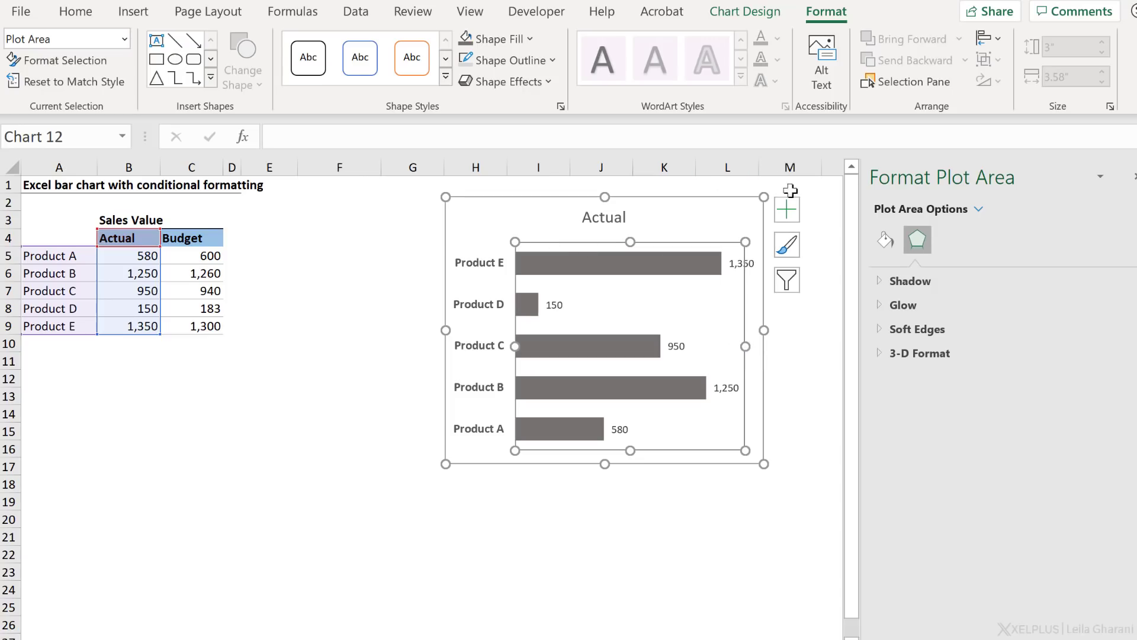
drag(764, 196, 691, 196)
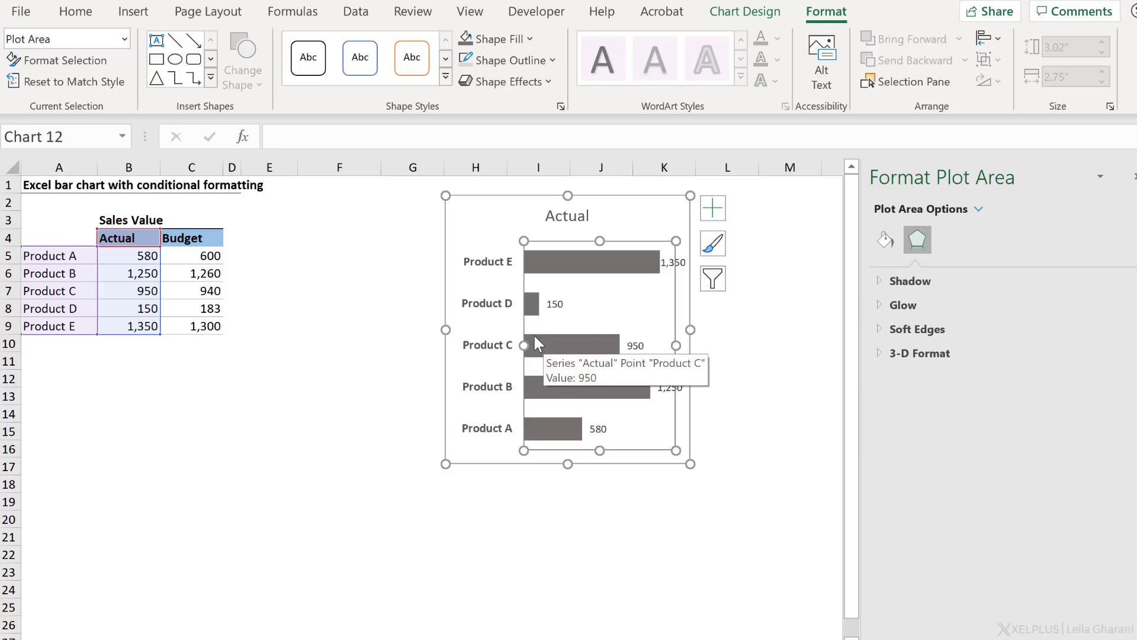
click(493, 309)
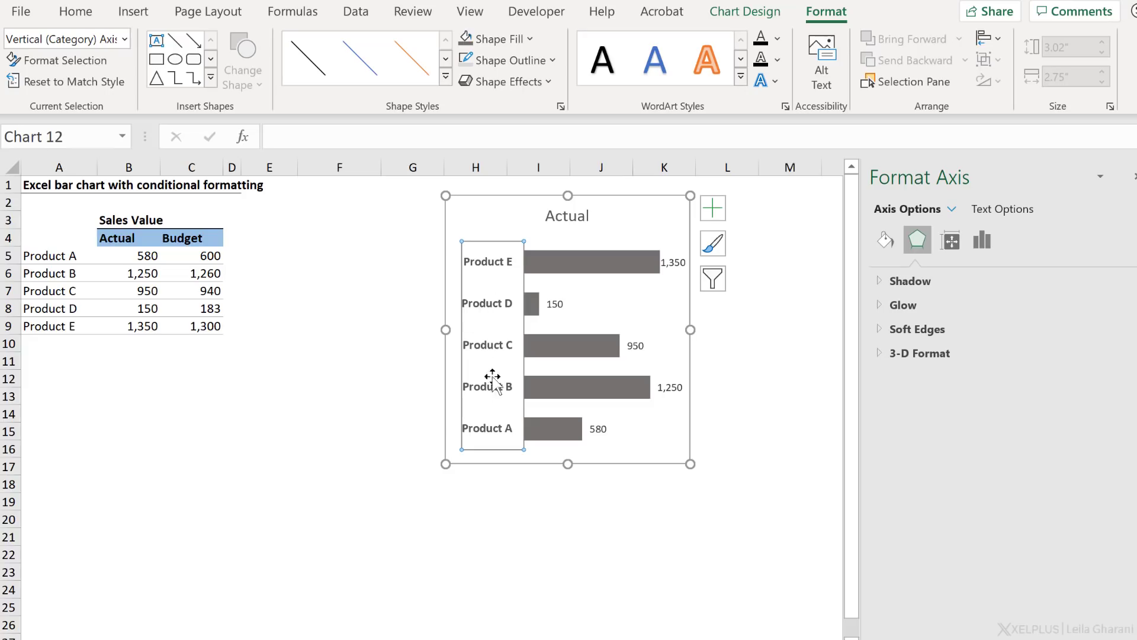
- Set the product axis to categories in reverse order, putting Product A on top
click(988, 242)
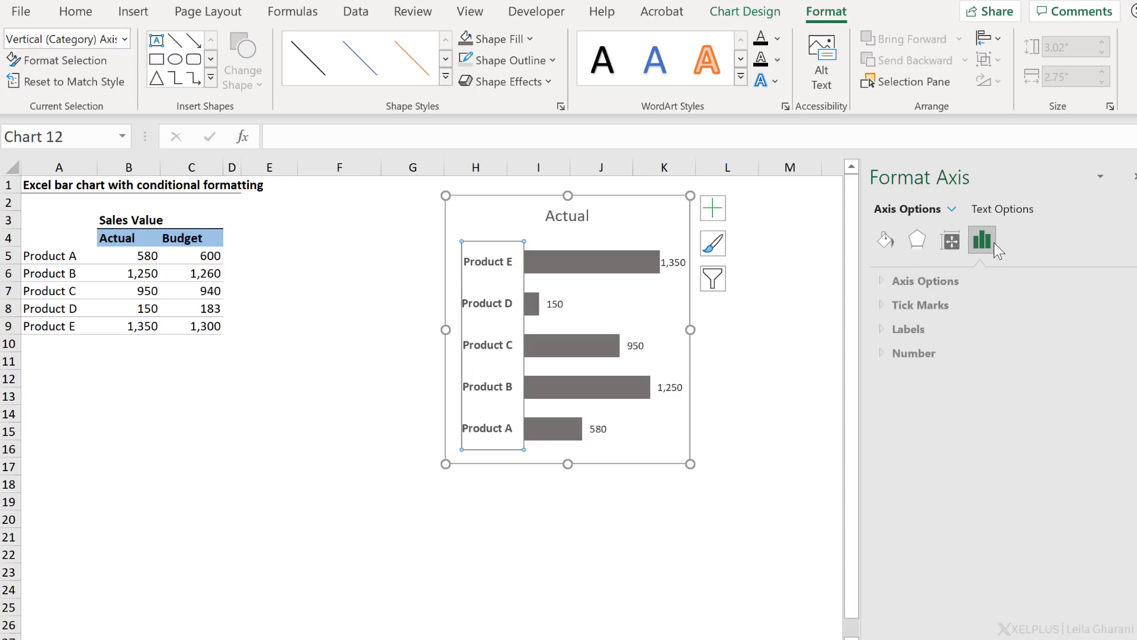
click(884, 282)
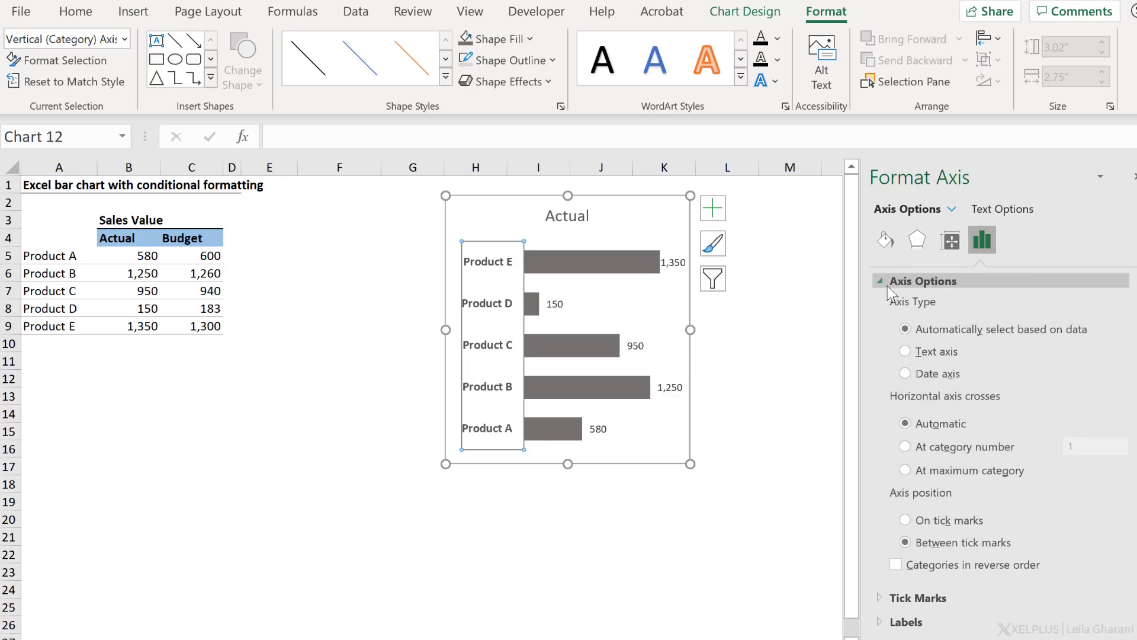
click(899, 569)
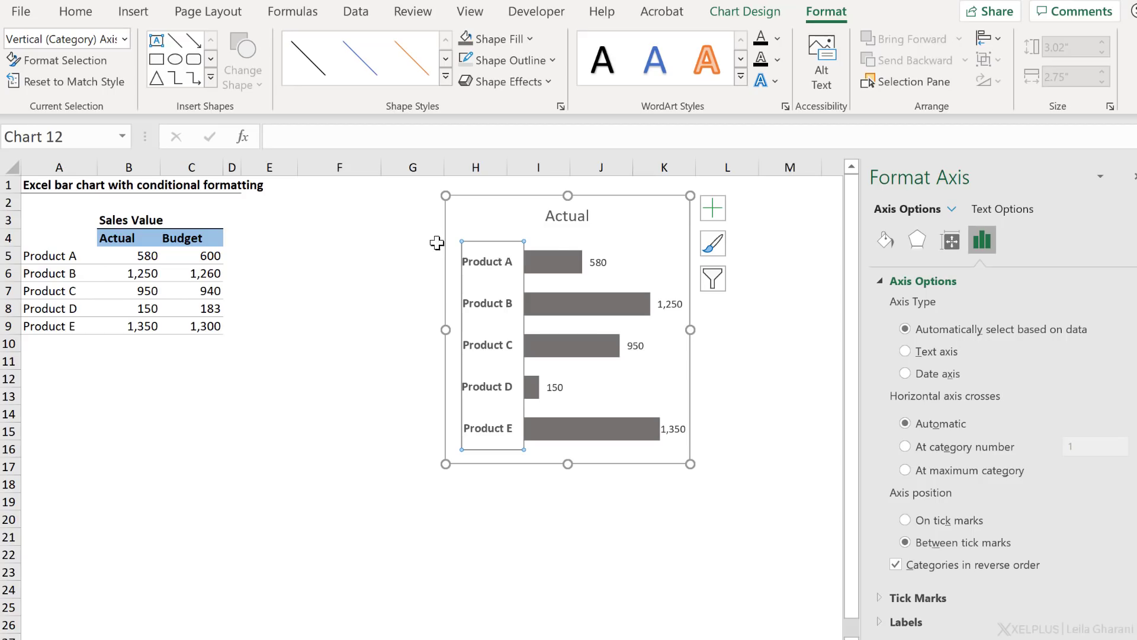
click(647, 245)
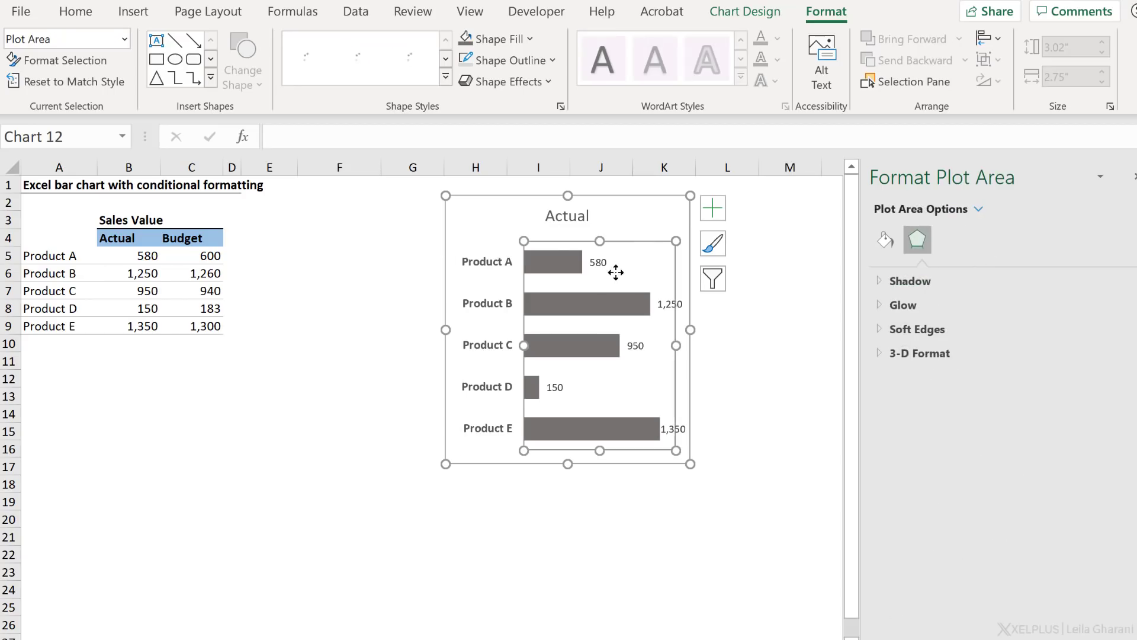
click(653, 226)
click(713, 209)
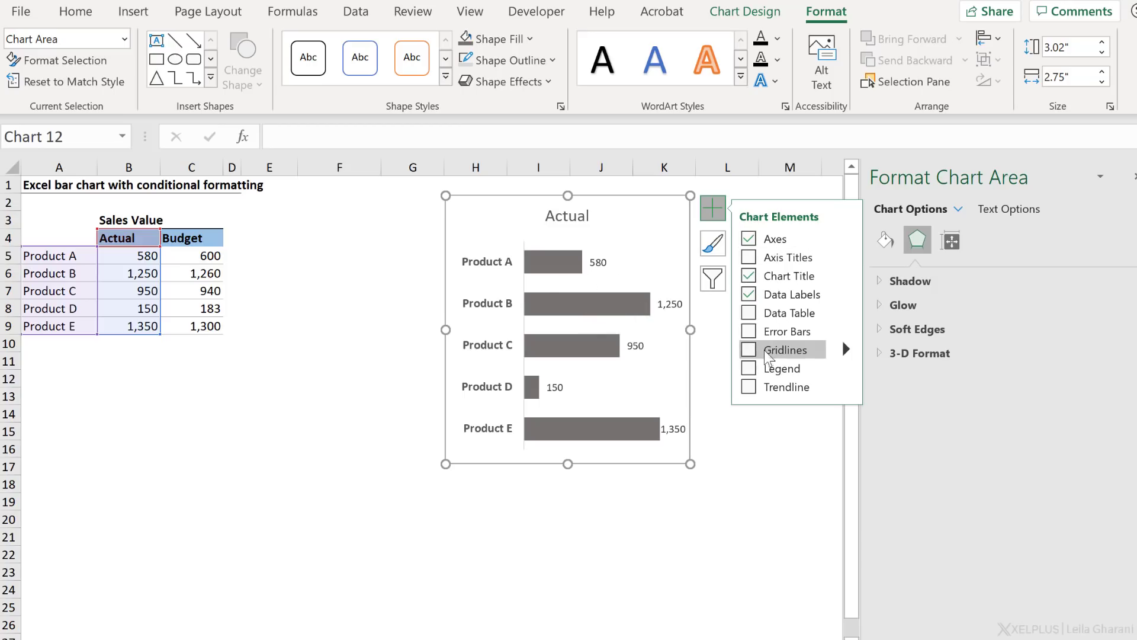
- Replace the primary major vertical gridlines with primary major horizontal gridlines
click(756, 351)
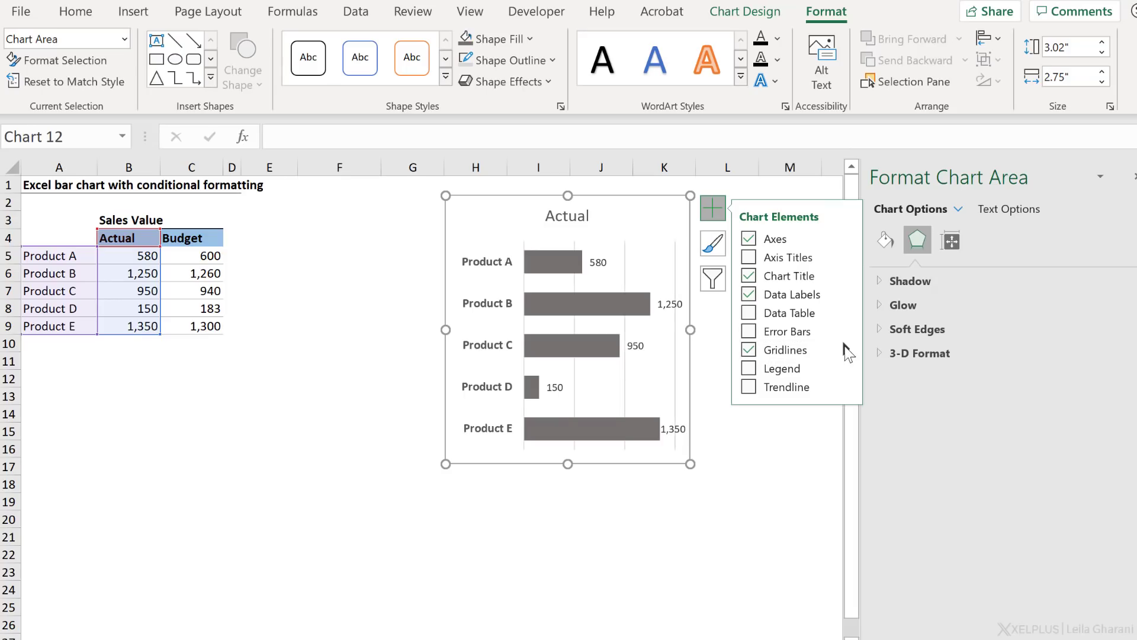
click(846, 352)
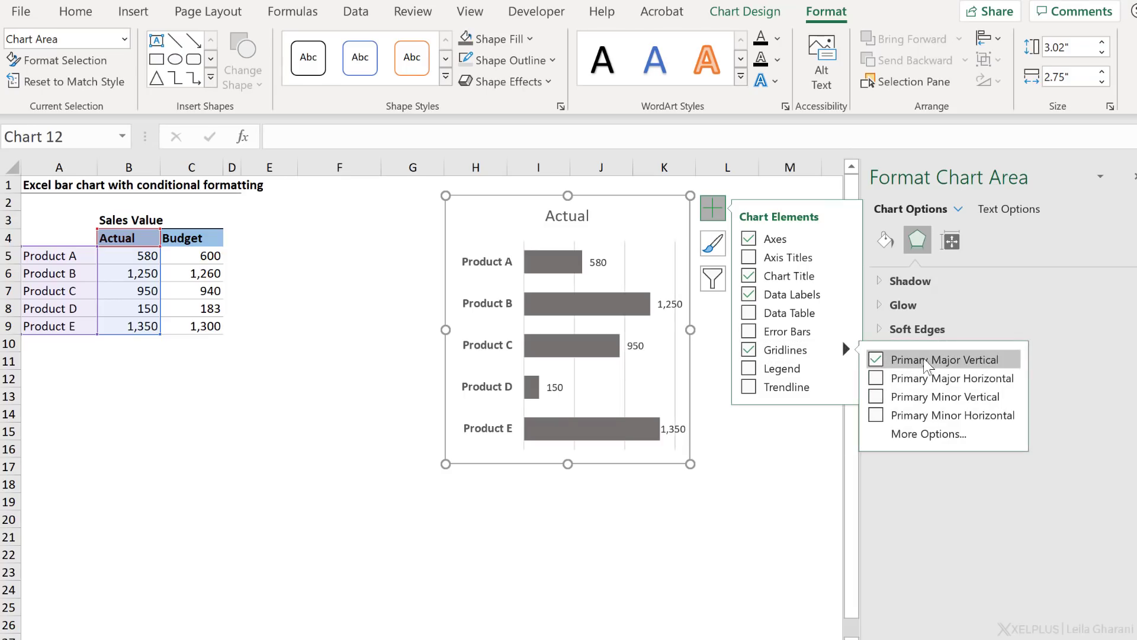
click(876, 359)
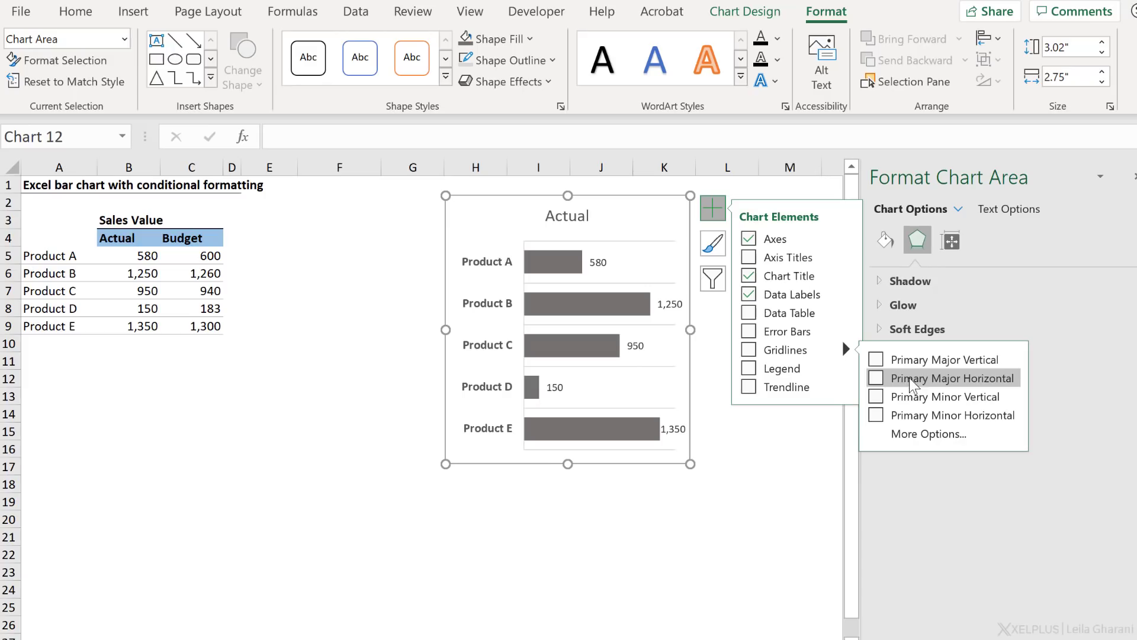
click(876, 380)
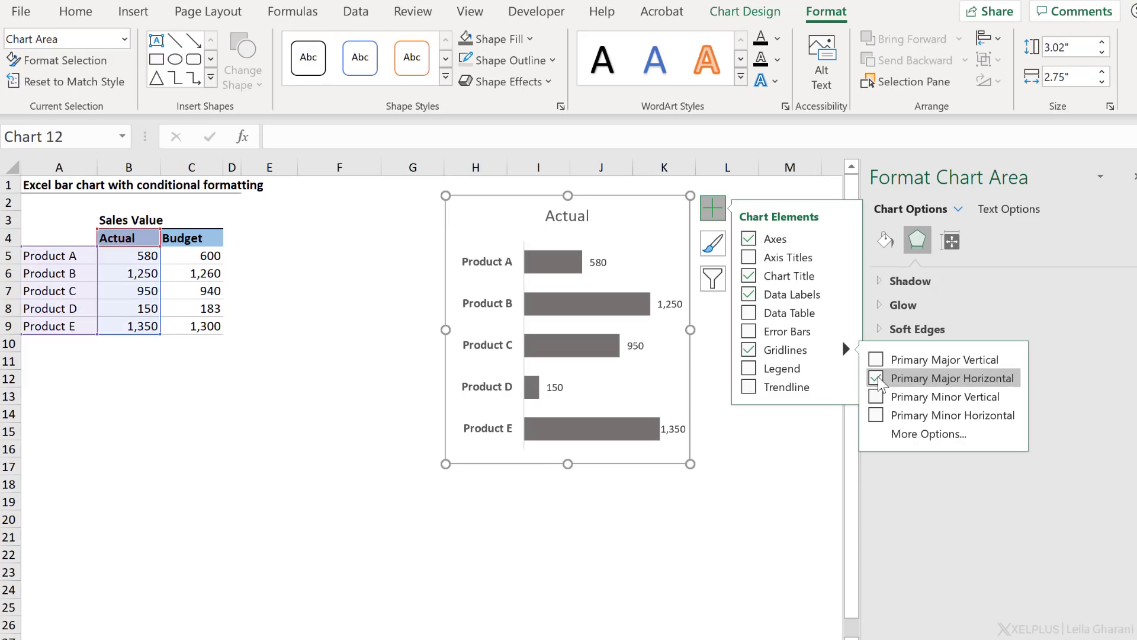
- Set the Actual chart's shape outline to No Outline
click(629, 283)
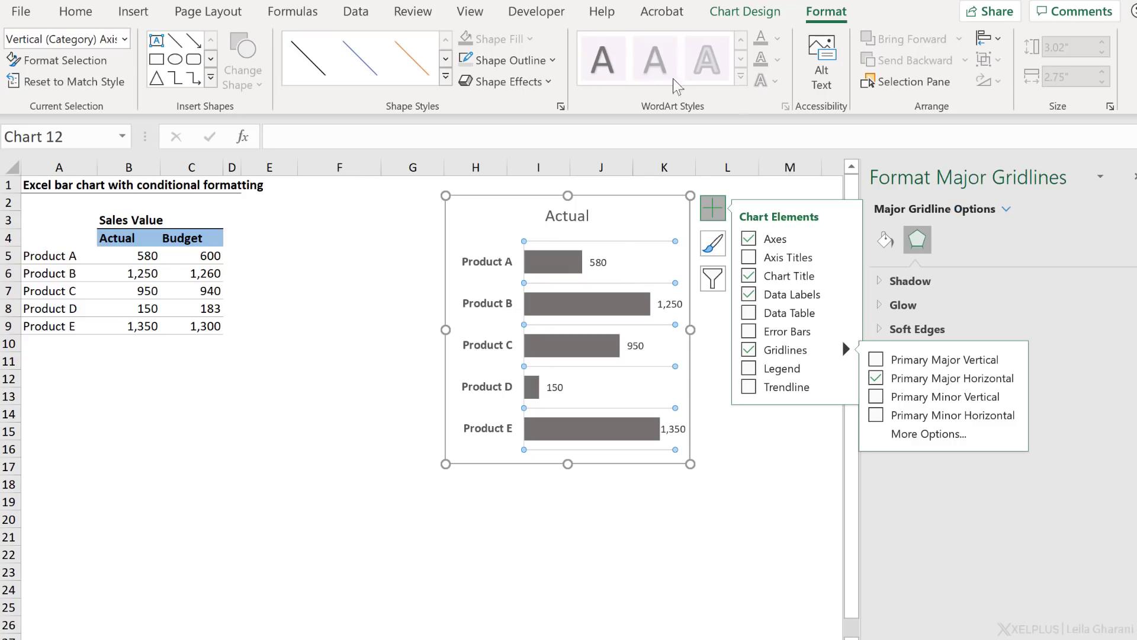
click(549, 61)
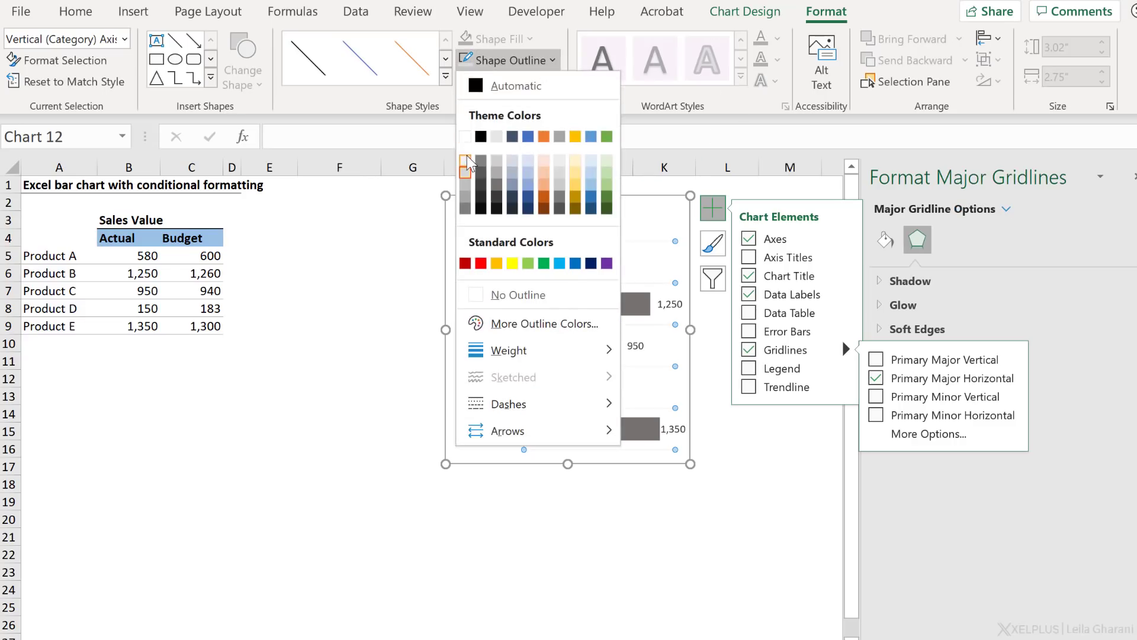
click(506, 171)
click(653, 484)
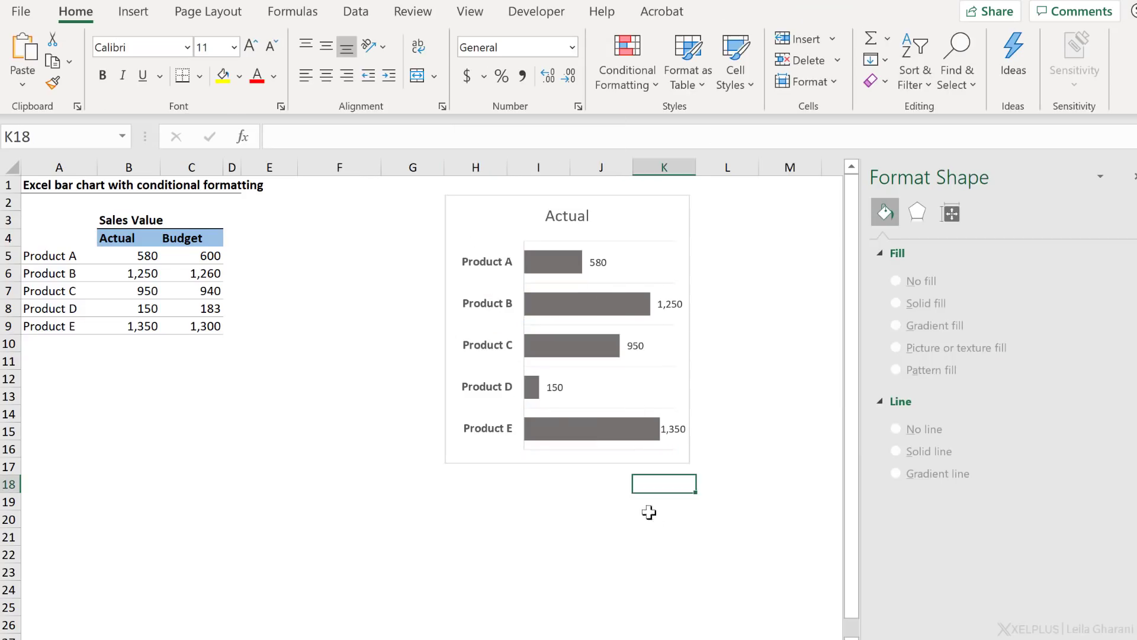
click(619, 201)
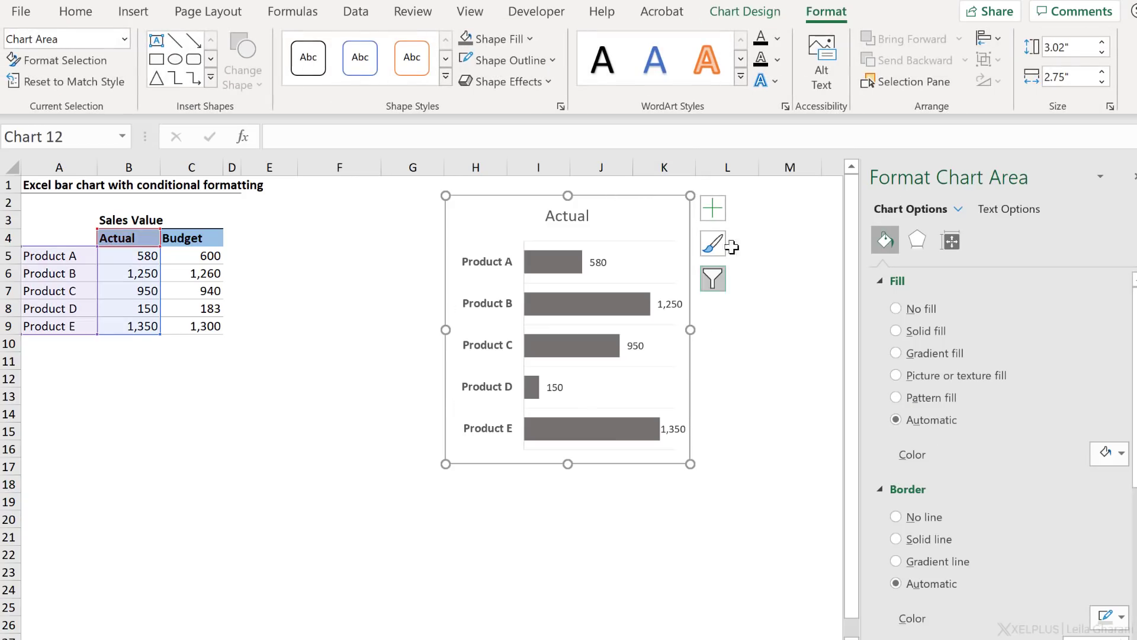
click(553, 59)
click(518, 295)
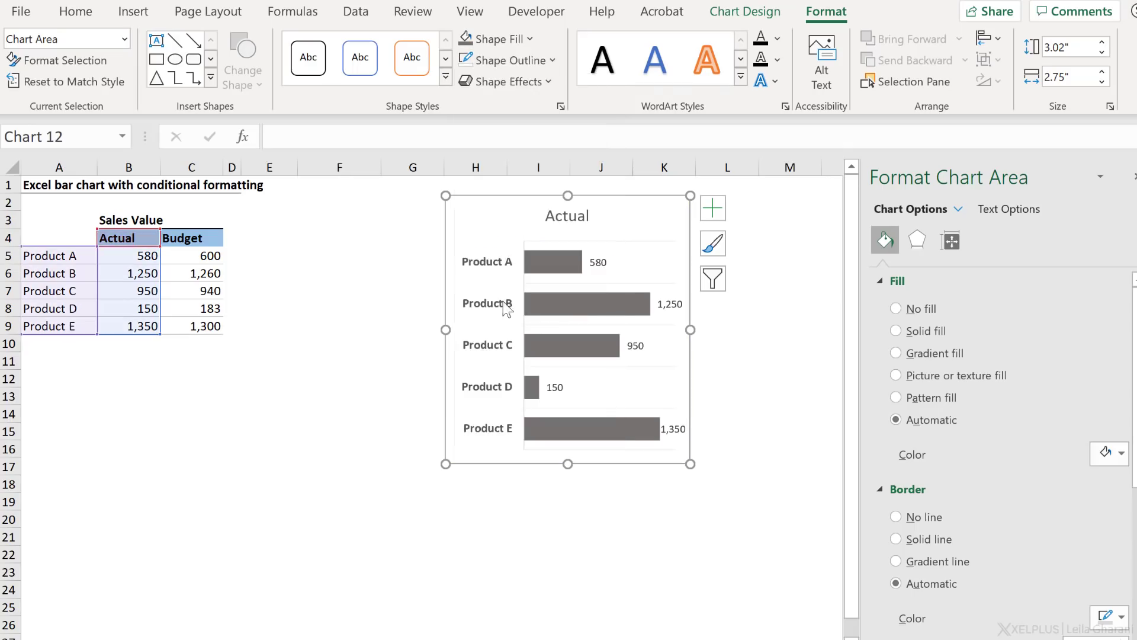
click(356, 342)
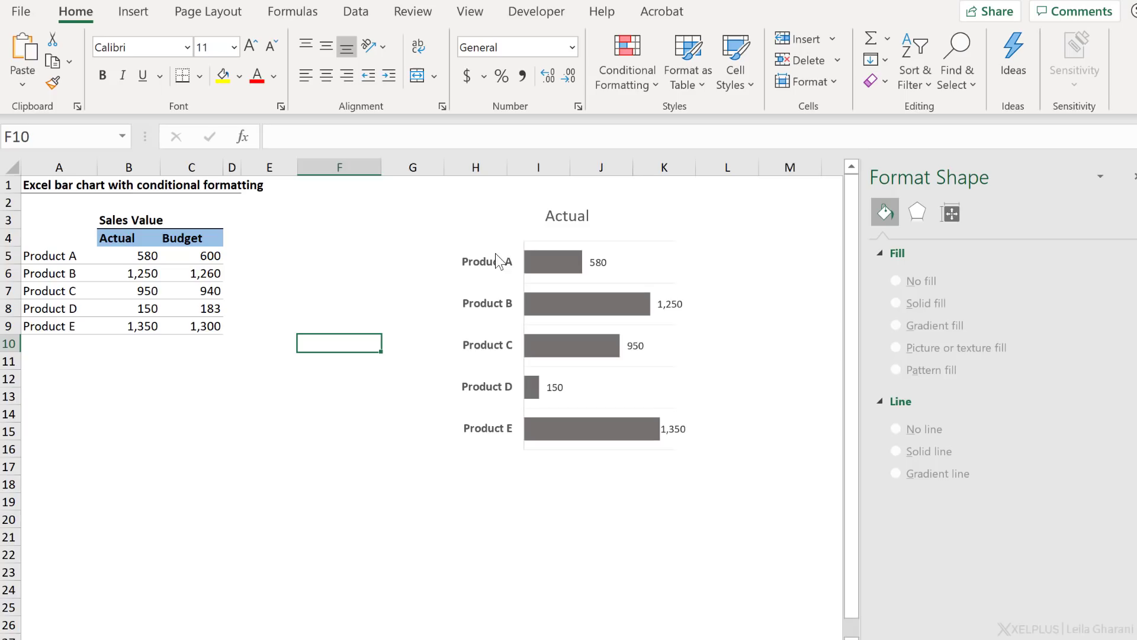
- Add the headings 'Data Prep' in E3 and 'Difference' in E4
click(163, 256)
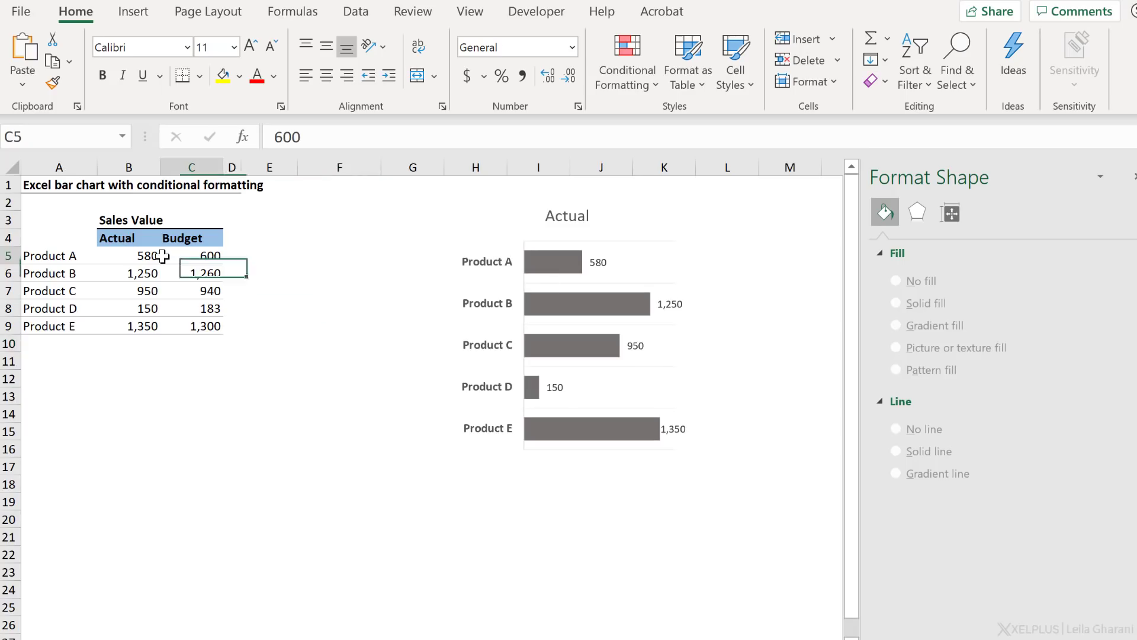
click(265, 239)
click(259, 219)
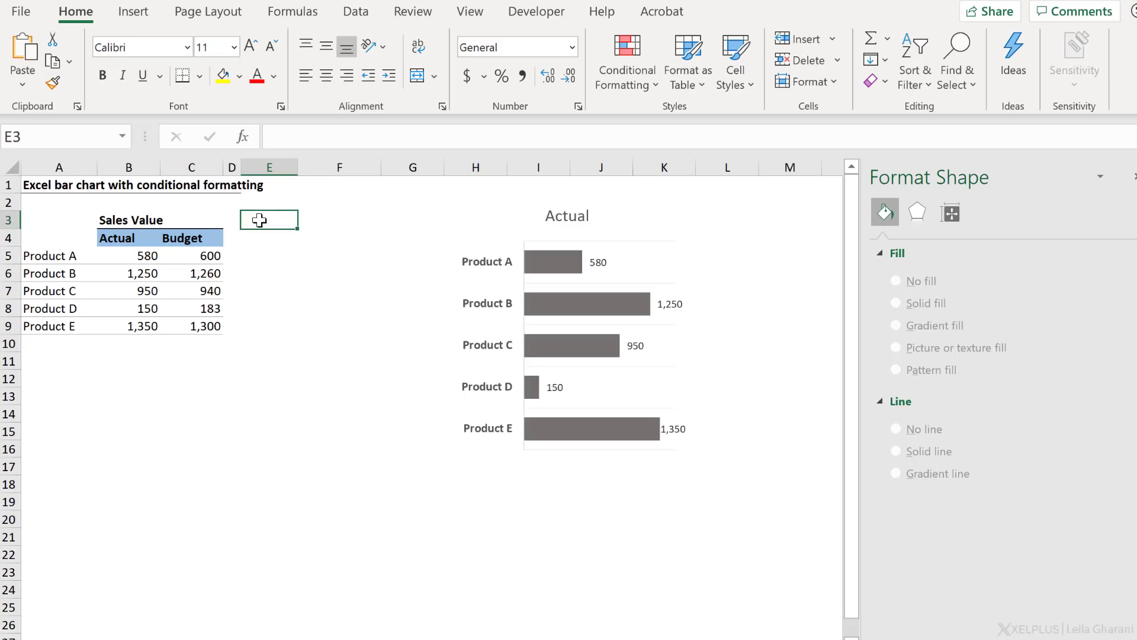
text(Data )
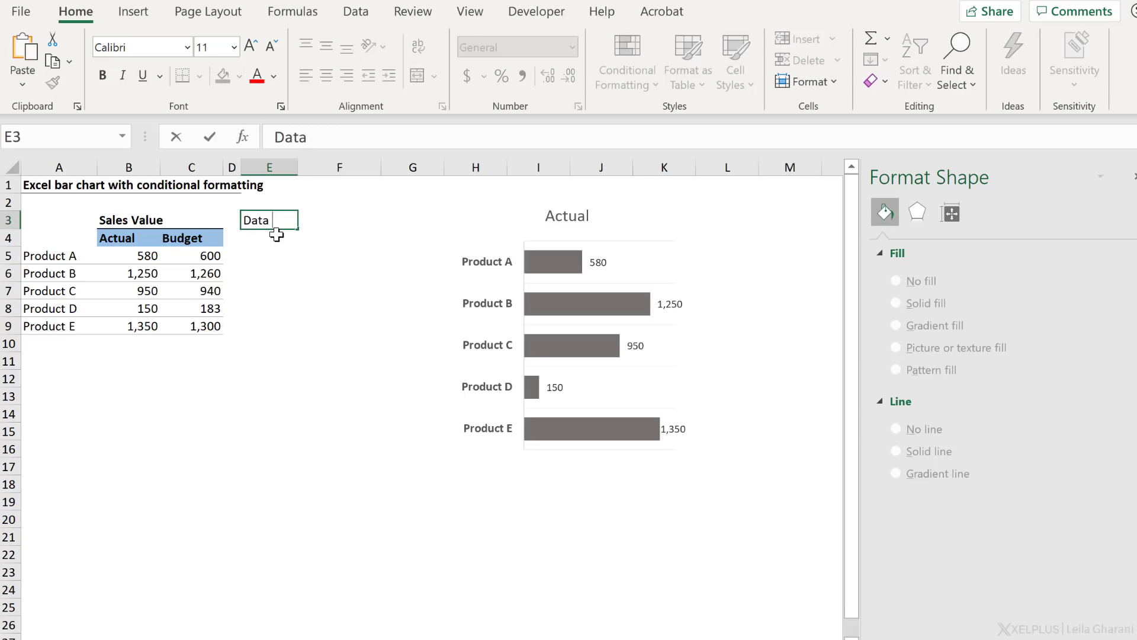
text(Prep)
key(Return)
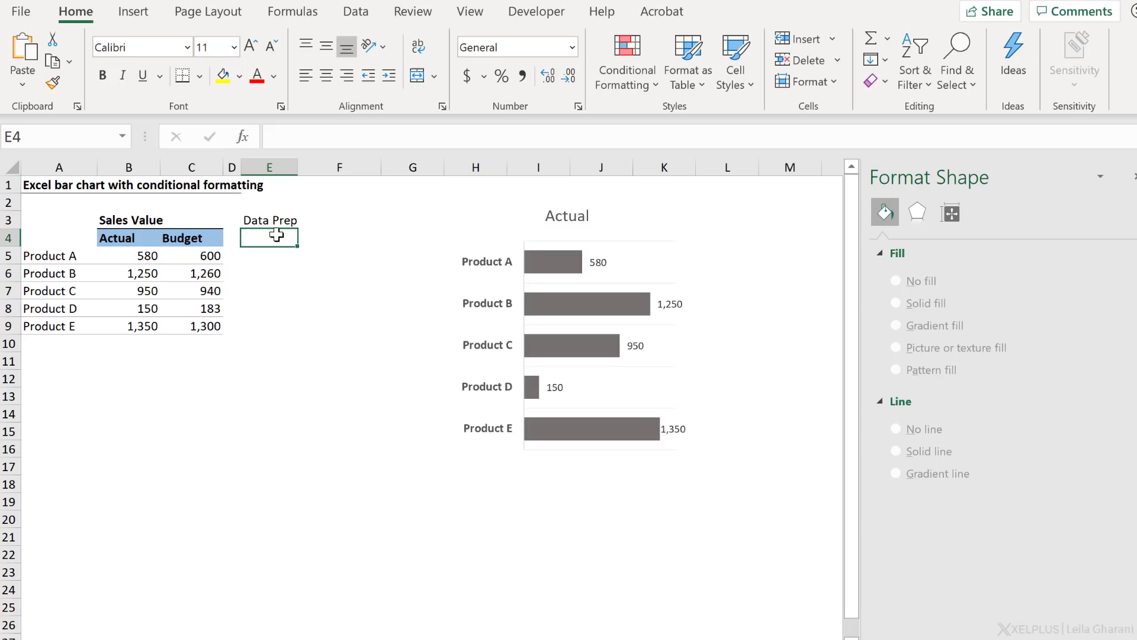
text(Difference)
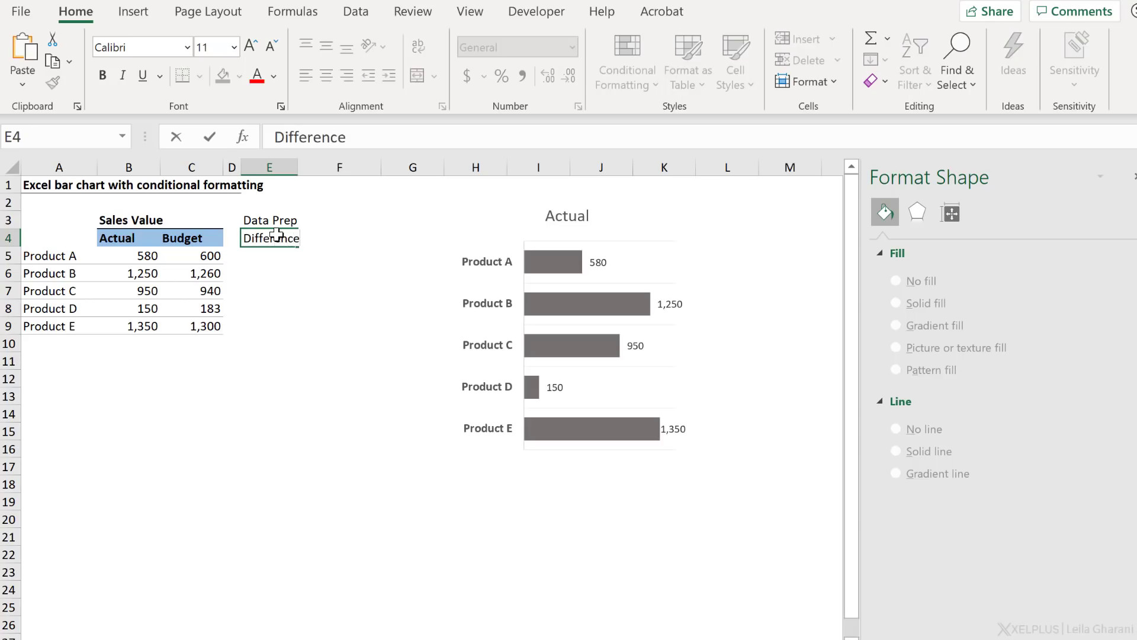
key(Return)
text(=)
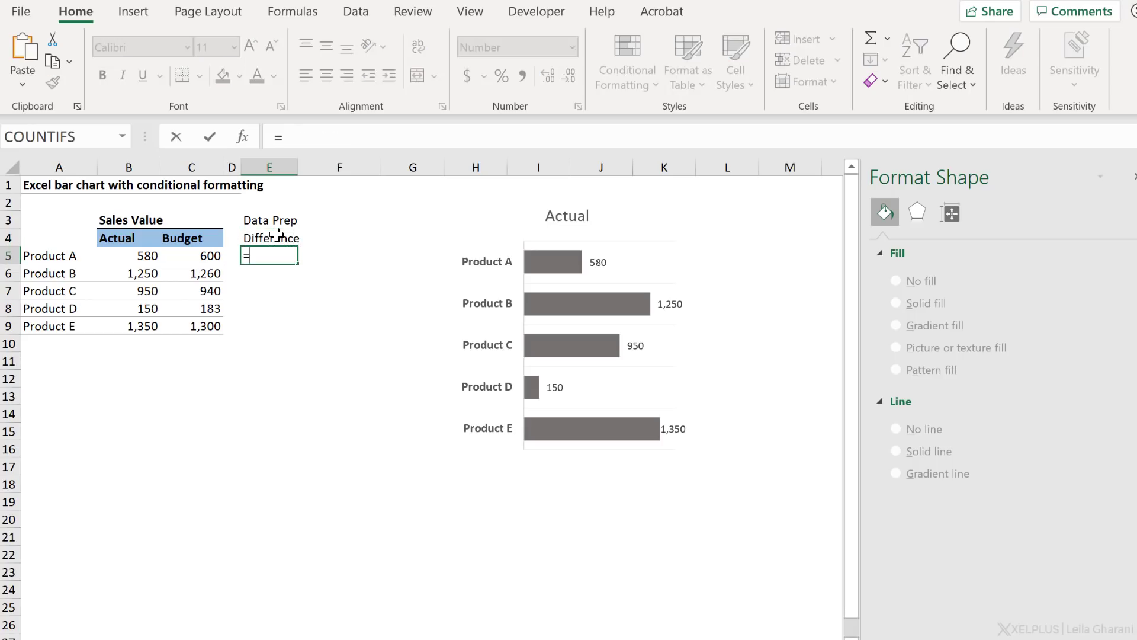
- Enter =B5-C5 in E5, fill it down to E9, then select A4:A9 and E4:E9
click(151, 255)
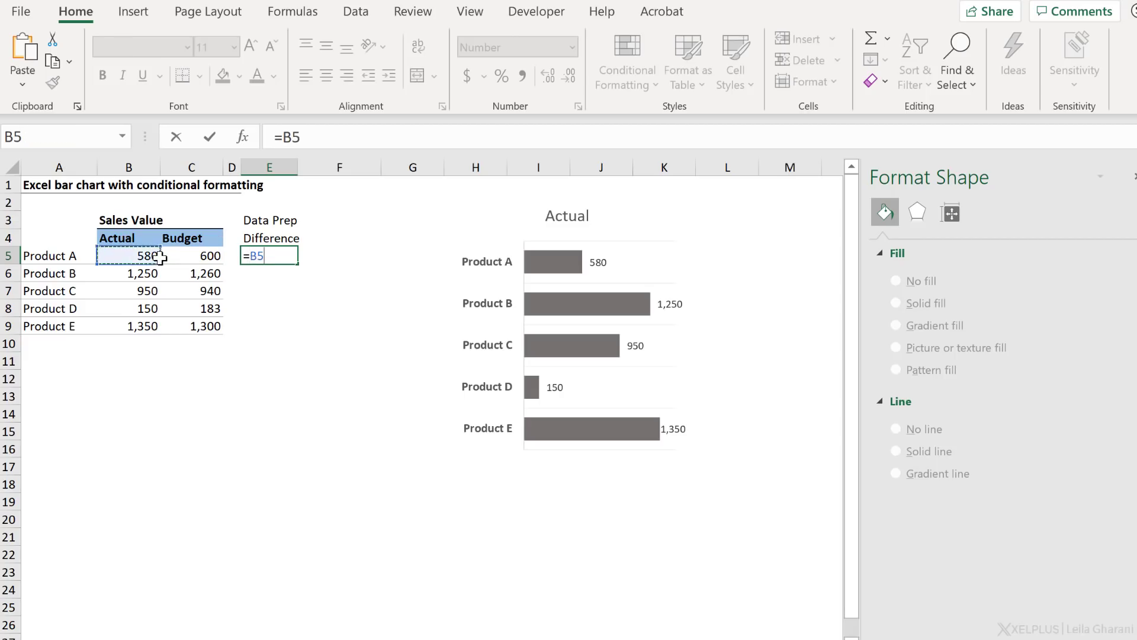
text(-)
click(229, 255)
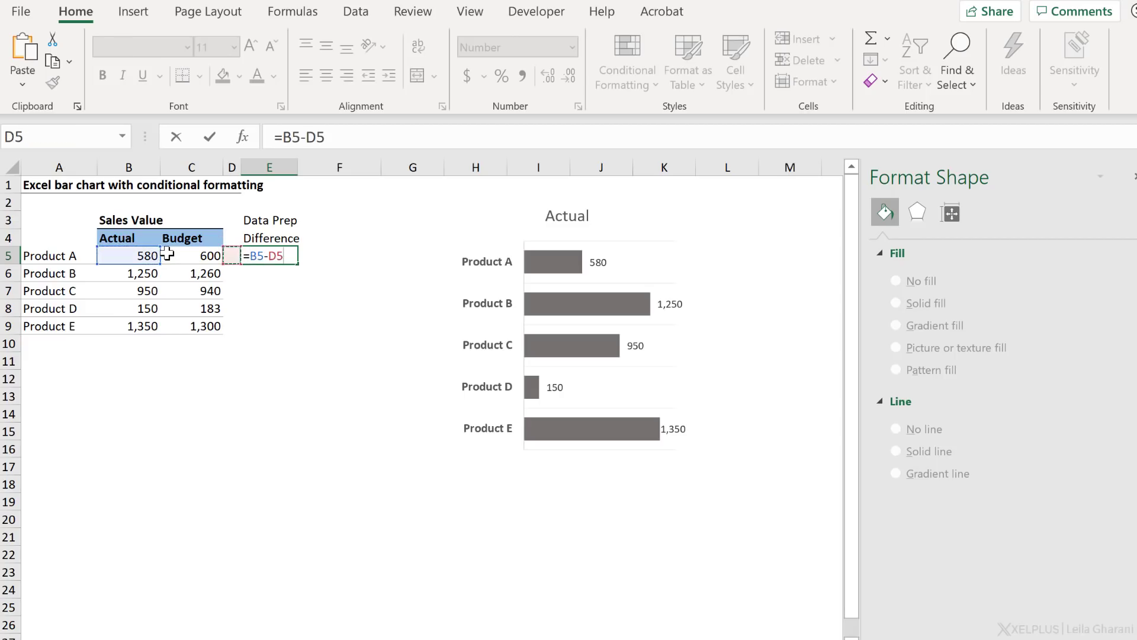
click(176, 255)
key(Return)
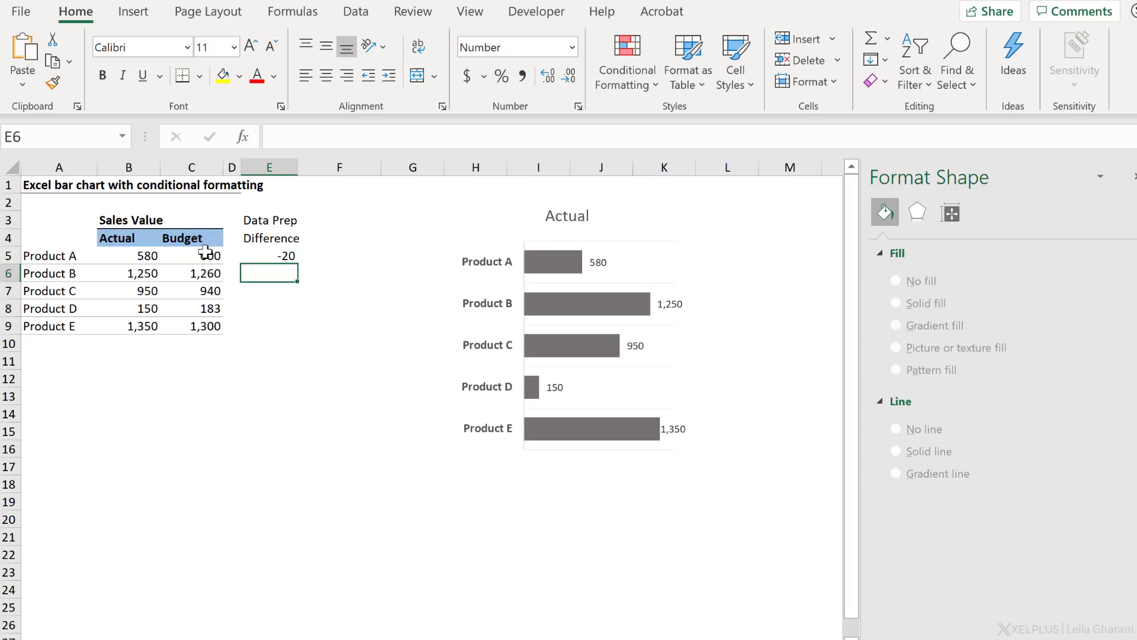
click(267, 254)
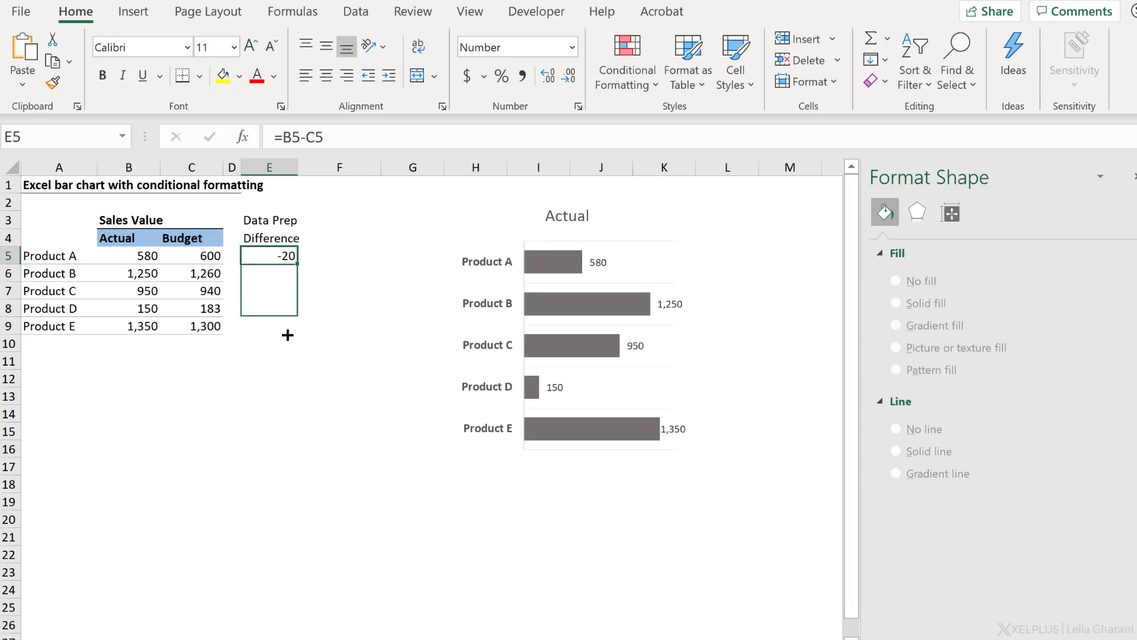
drag(297, 265, 290, 331)
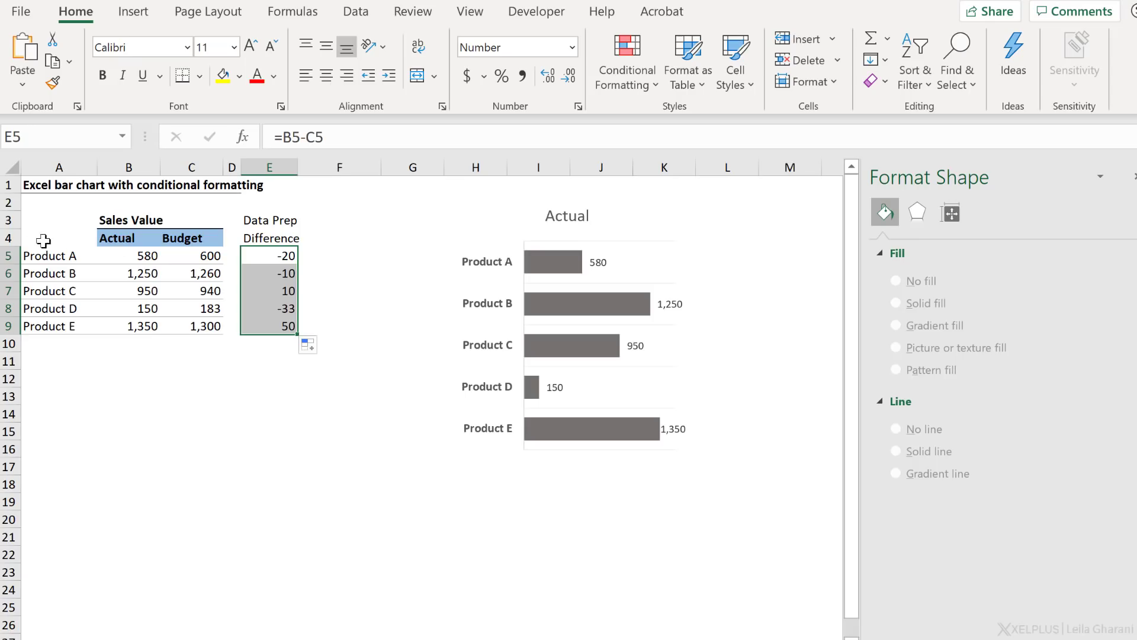
drag(43, 240, 54, 323)
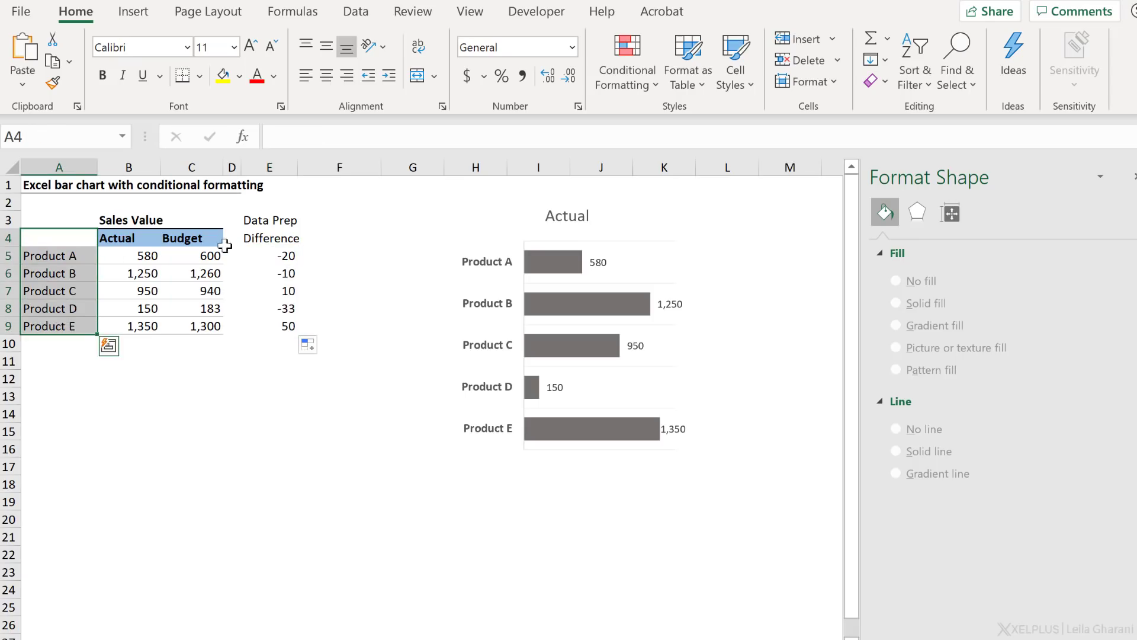
ctrl+drag(252, 238, 263, 328)
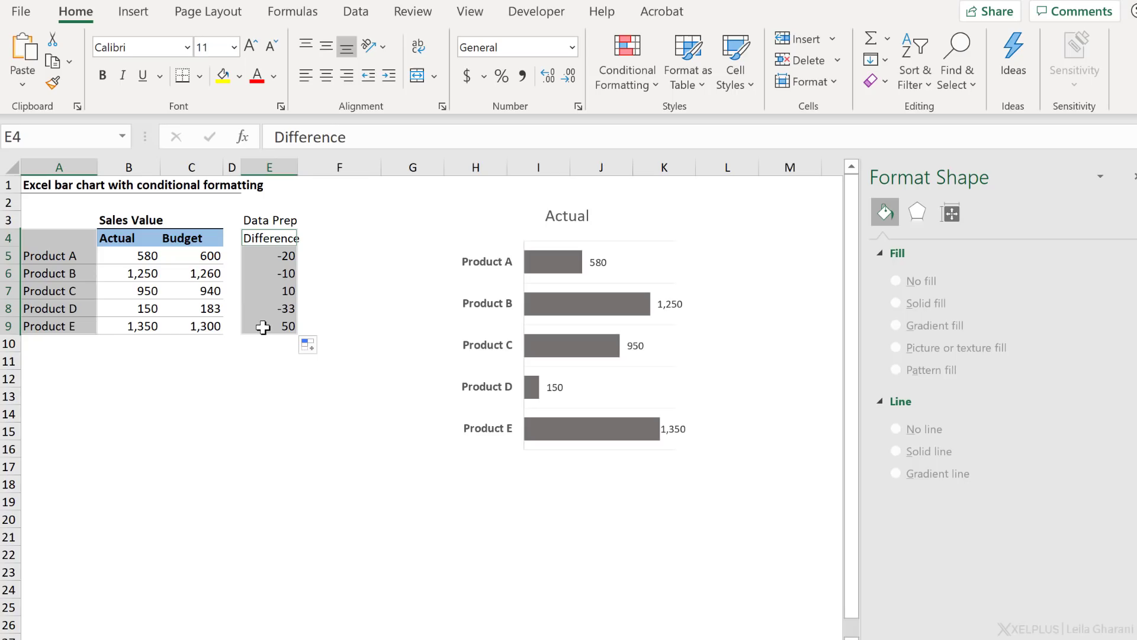
- Insert a 2-D clustered bar chart of the differences and make it narrower beside the Actual chart
click(137, 18)
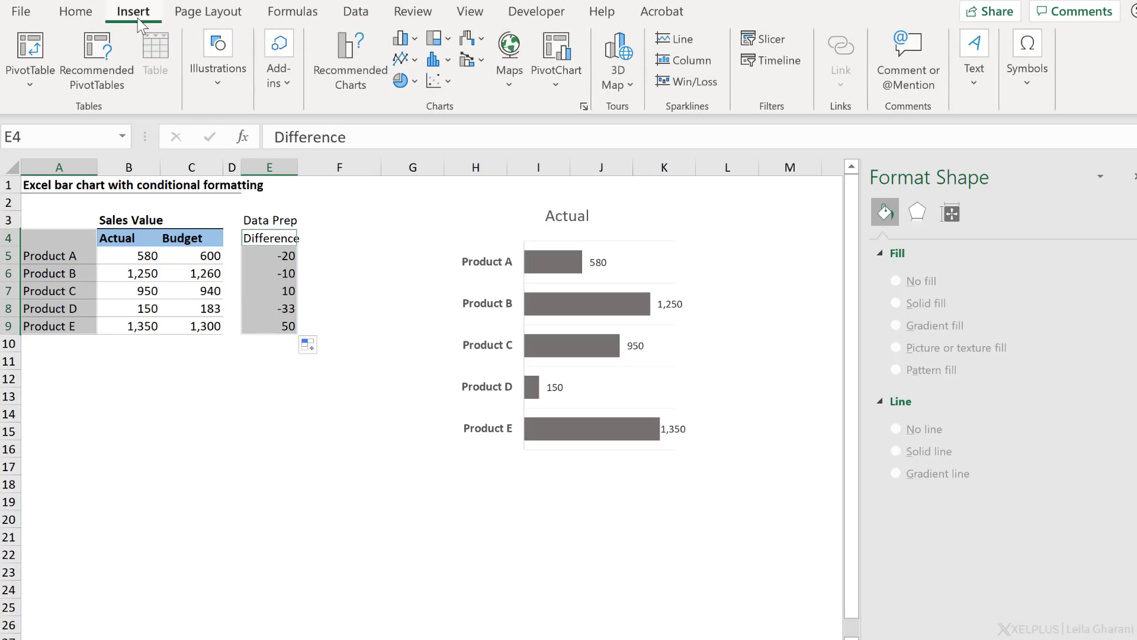
click(404, 39)
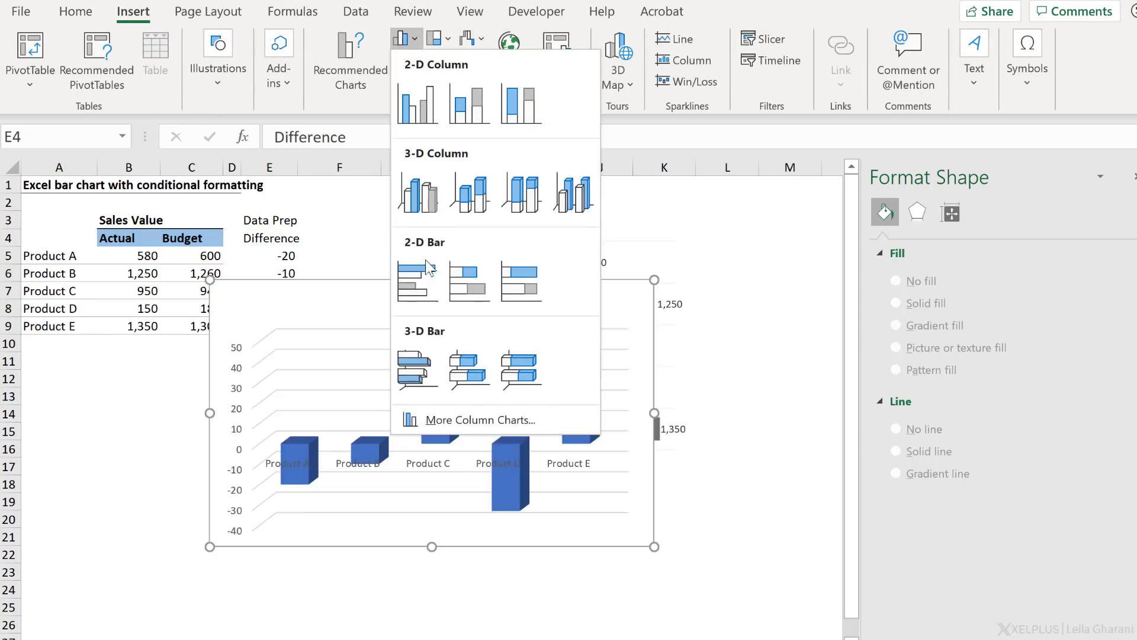
click(427, 277)
drag(368, 297, 422, 238)
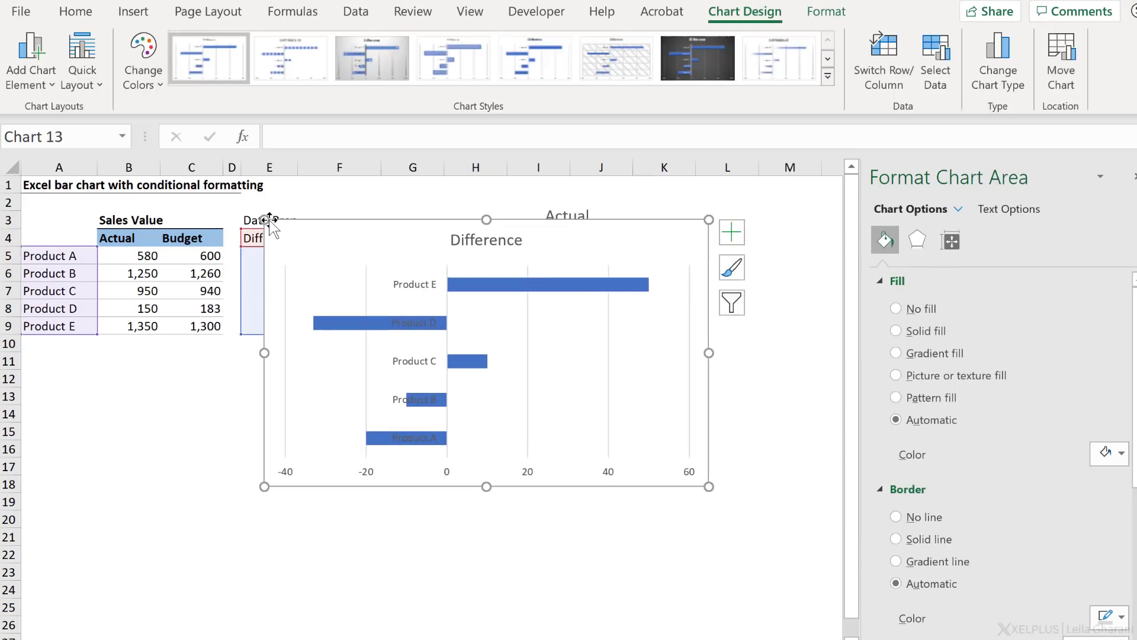
mouse_move(266, 220)
mouse_down()
mouse_move(433, 219)
mouse_move(353, 246)
mouse_move(273, 219)
mouse_move(252, 227)
mouse_up()
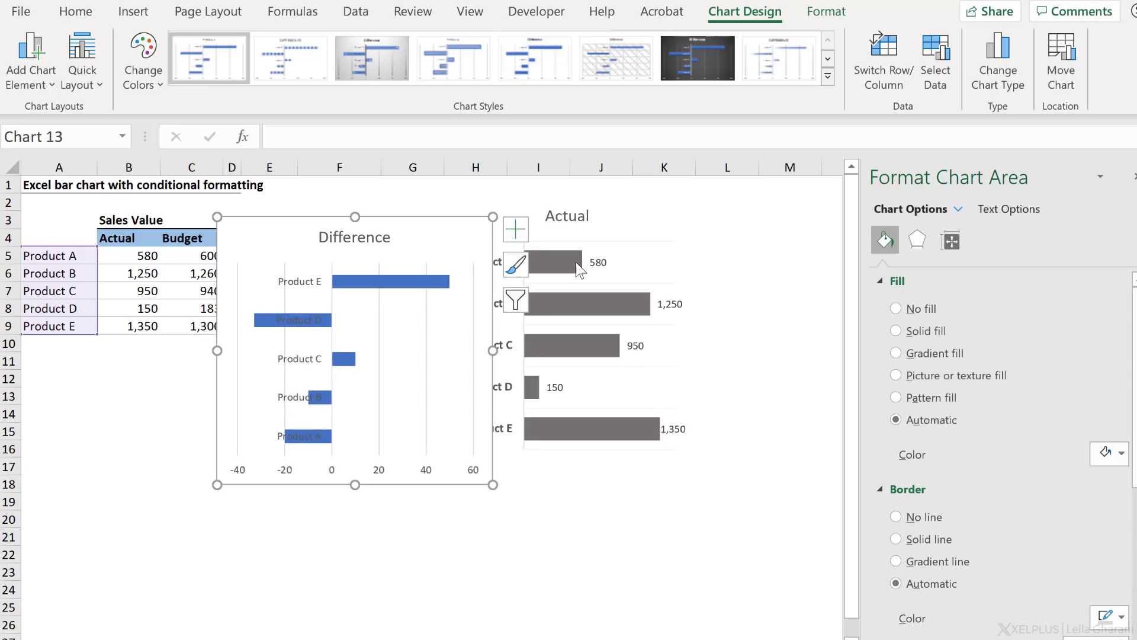
- Paste the Actual chart's formats onto the Difference chart with Paste Special, then nudge the chart
click(596, 238)
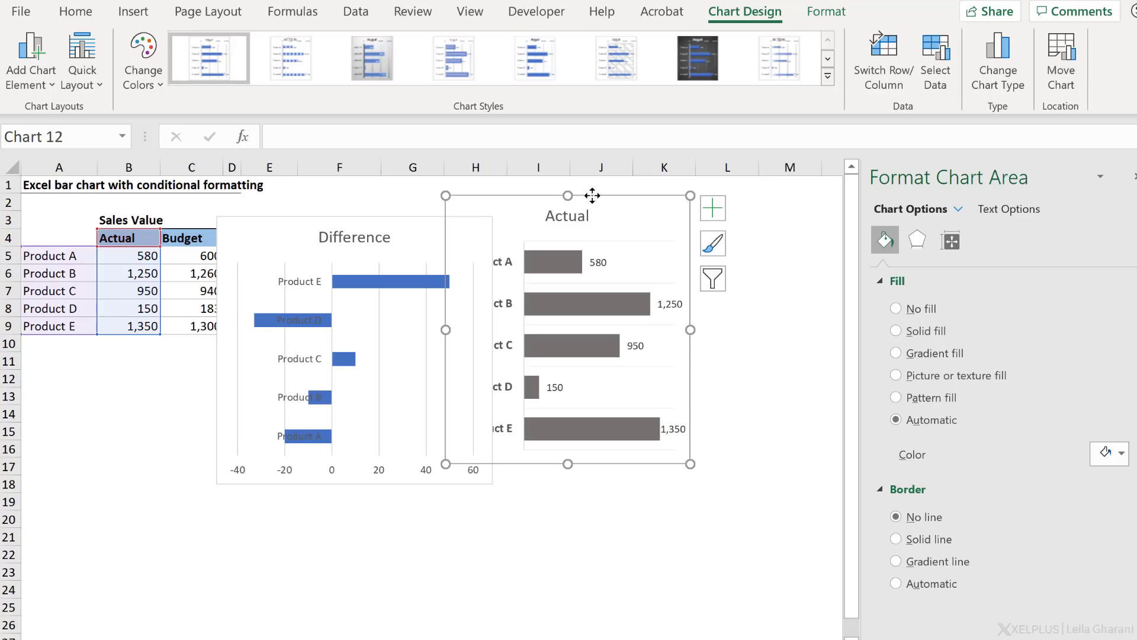
key(ctrl+c)
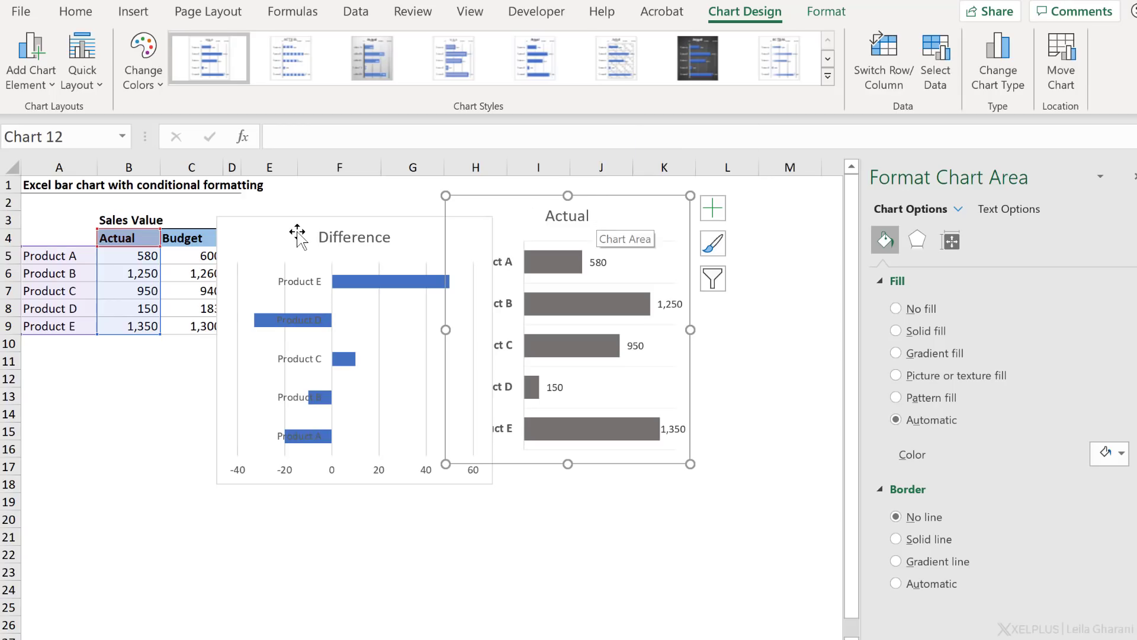
click(299, 234)
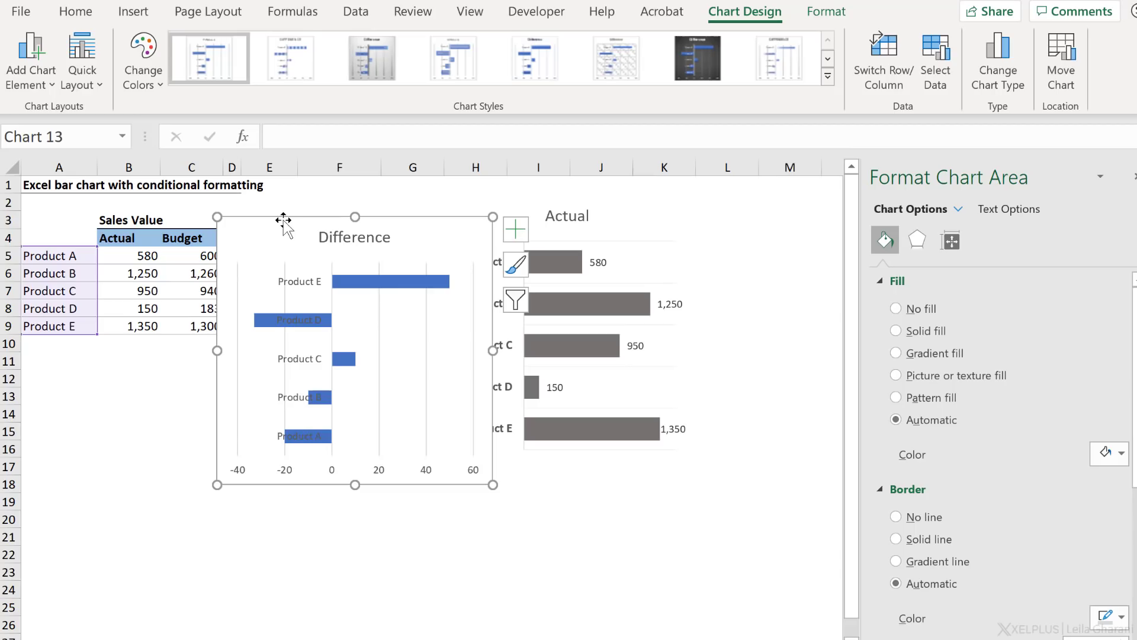
click(70, 15)
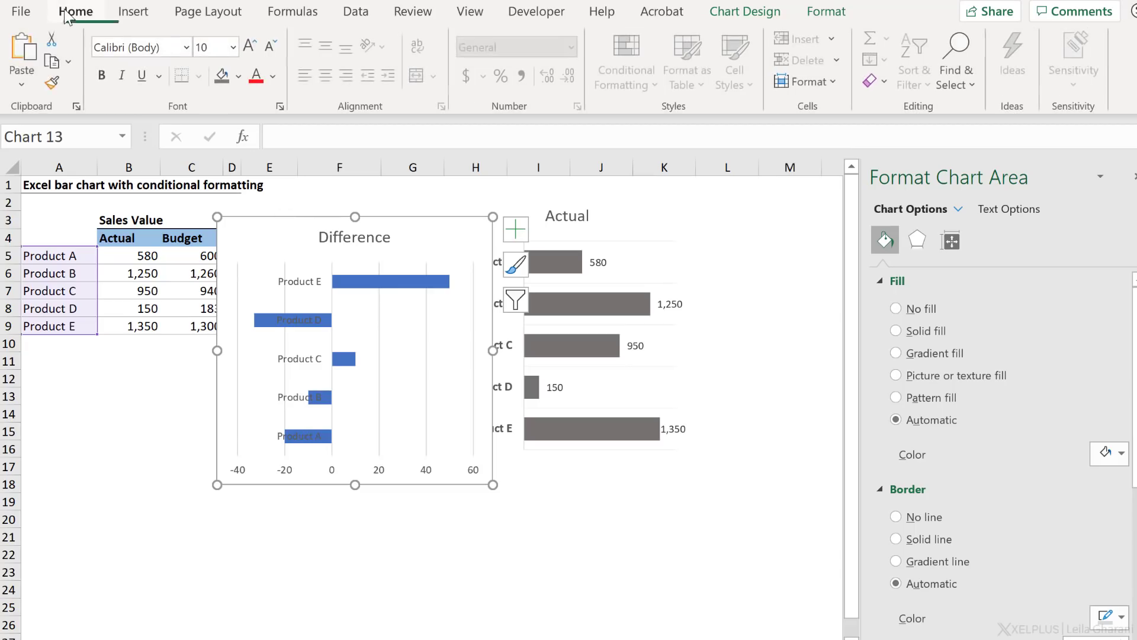
click(22, 85)
click(67, 164)
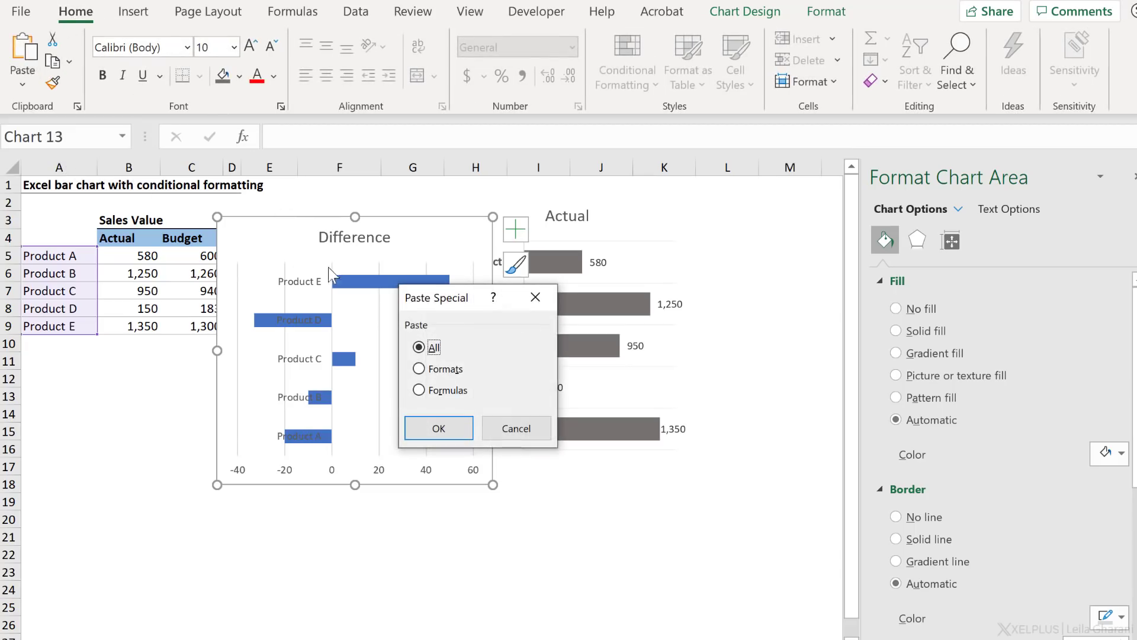
click(423, 368)
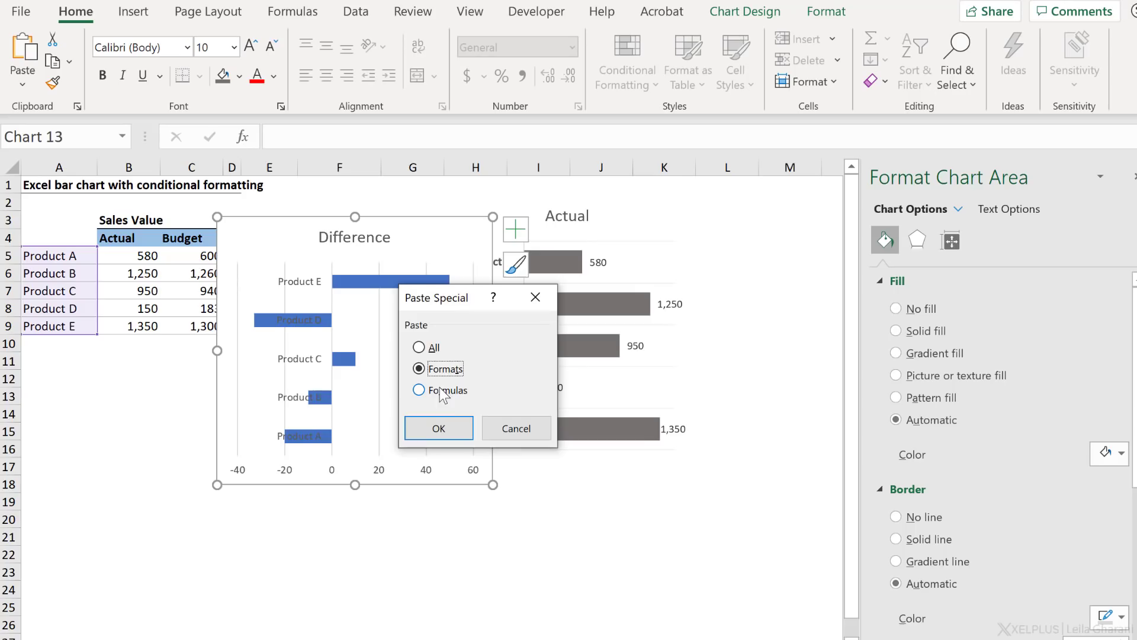
click(442, 431)
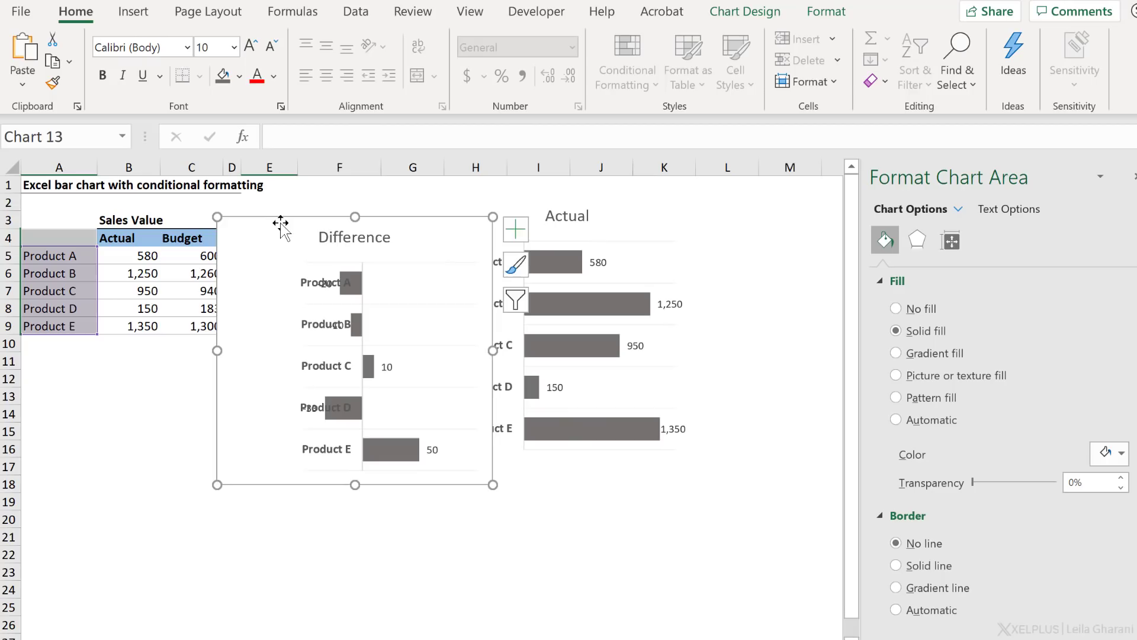
drag(279, 222, 257, 204)
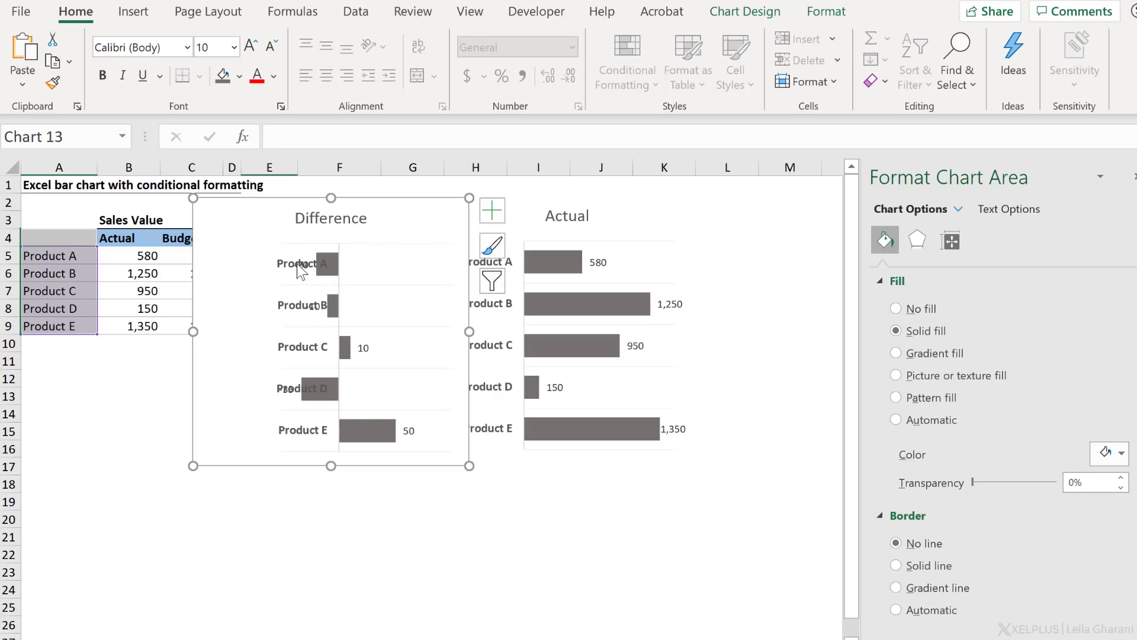
- Set the Difference chart's vertical axis Label Position to None to hide product names
click(298, 266)
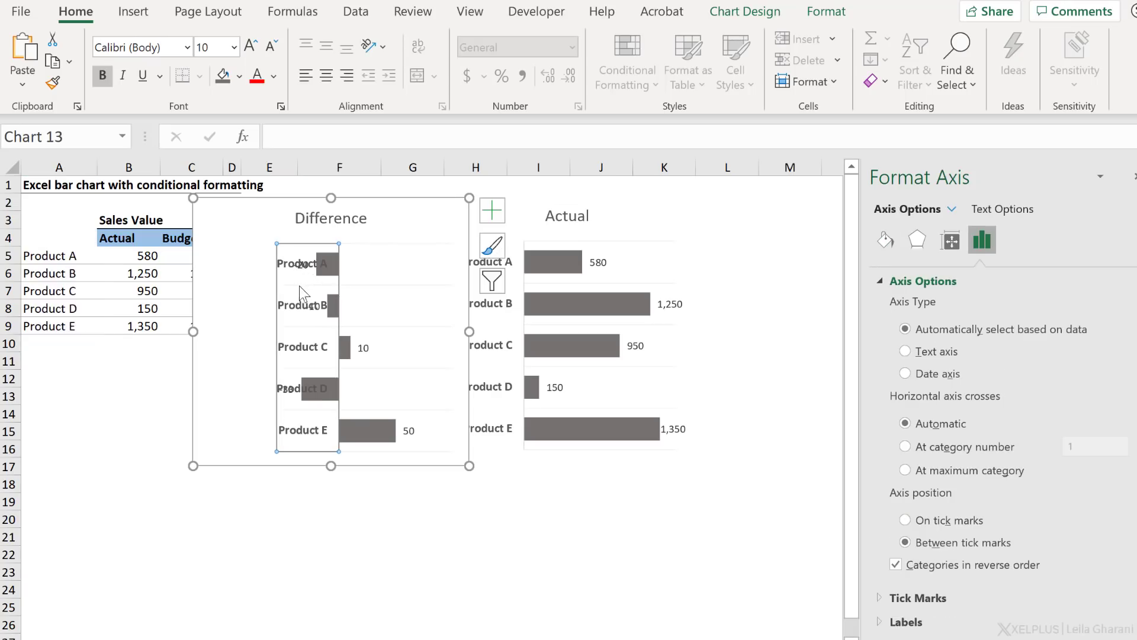
key(Delete)
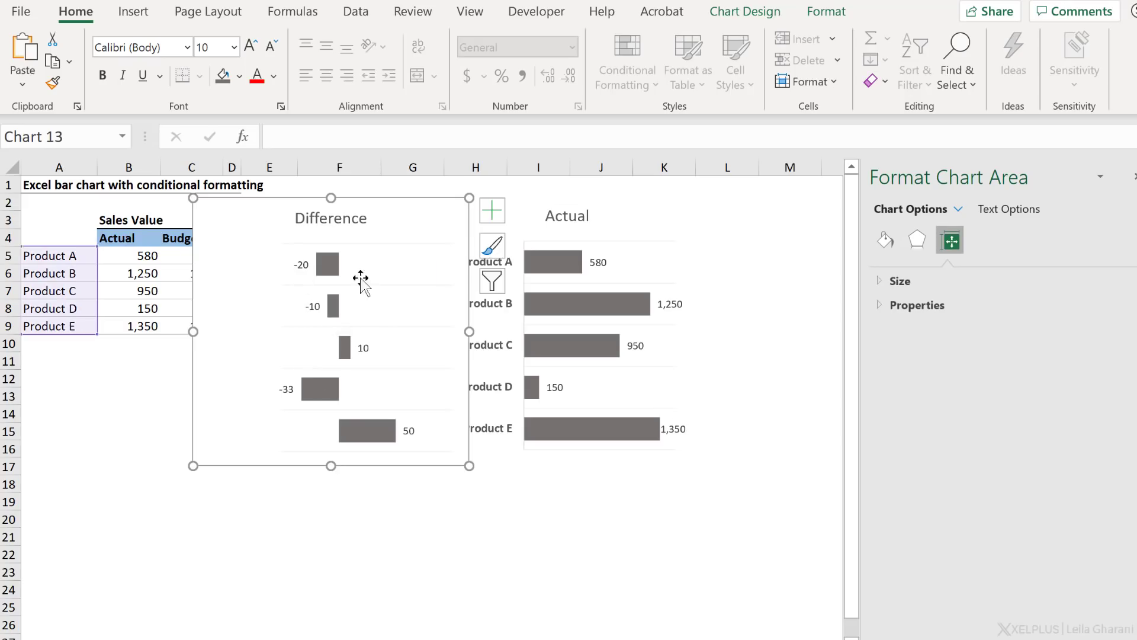
mouse_move(367, 431)
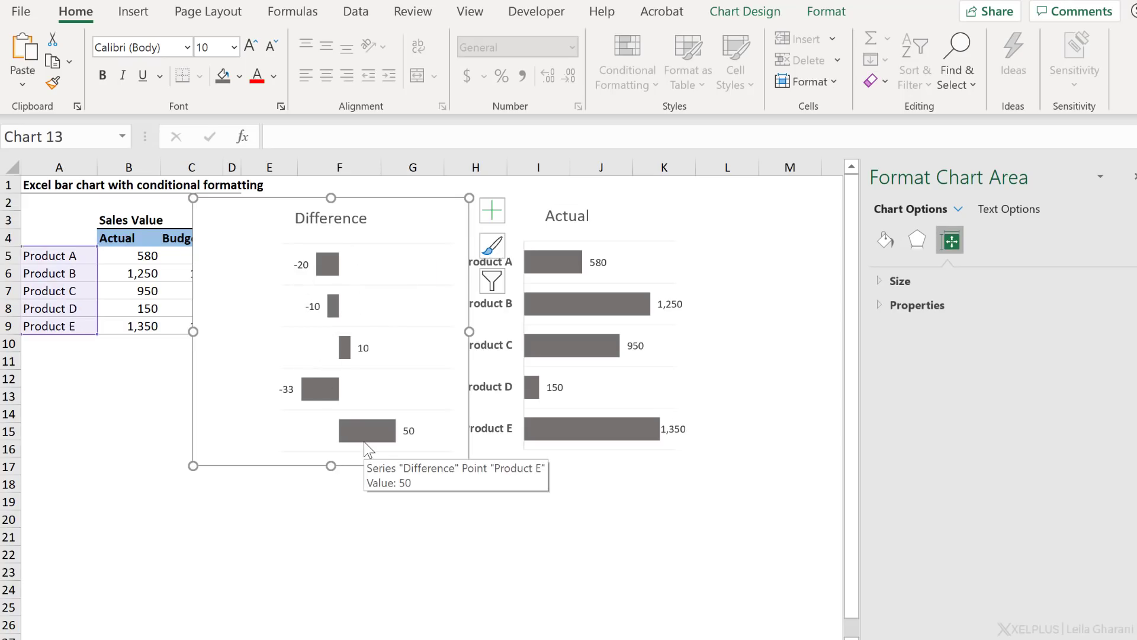
key(ctrl+z)
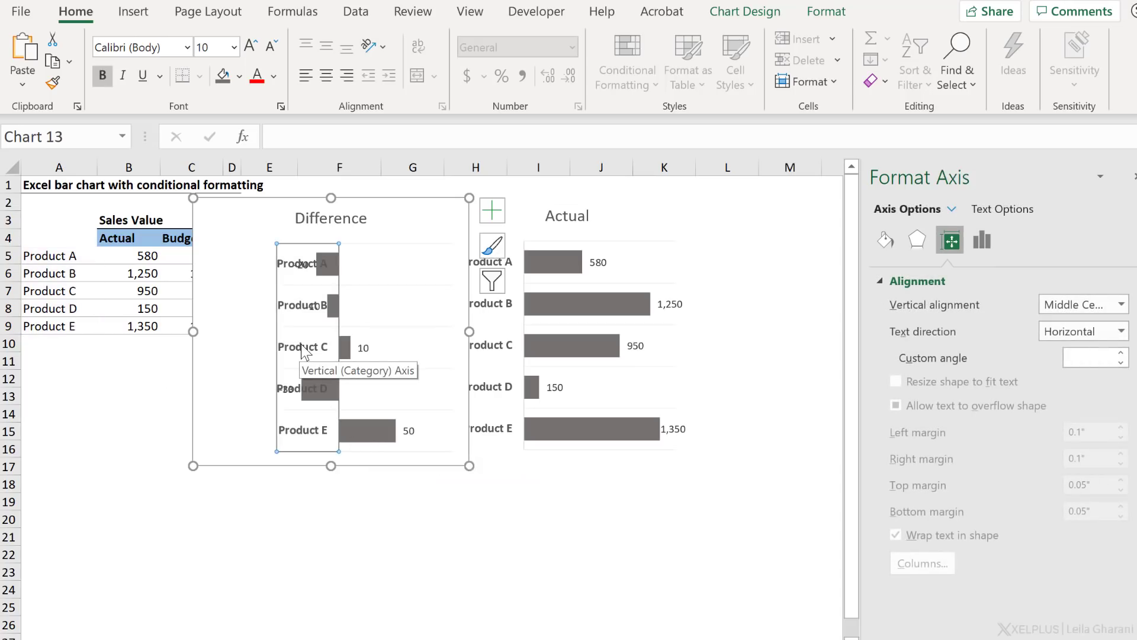
click(983, 243)
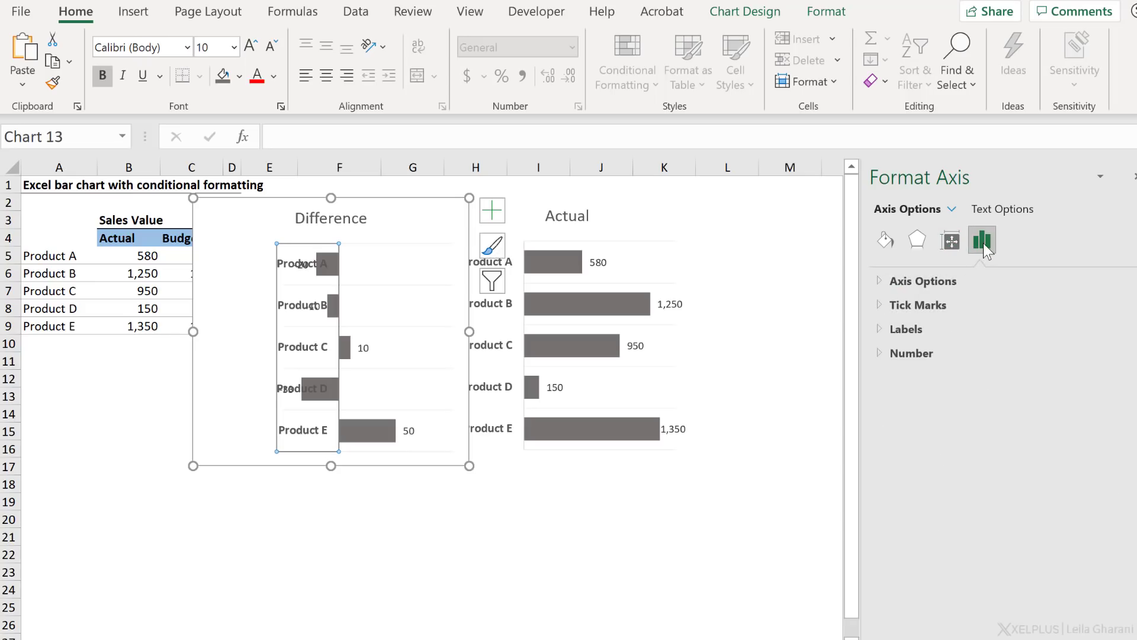
click(880, 328)
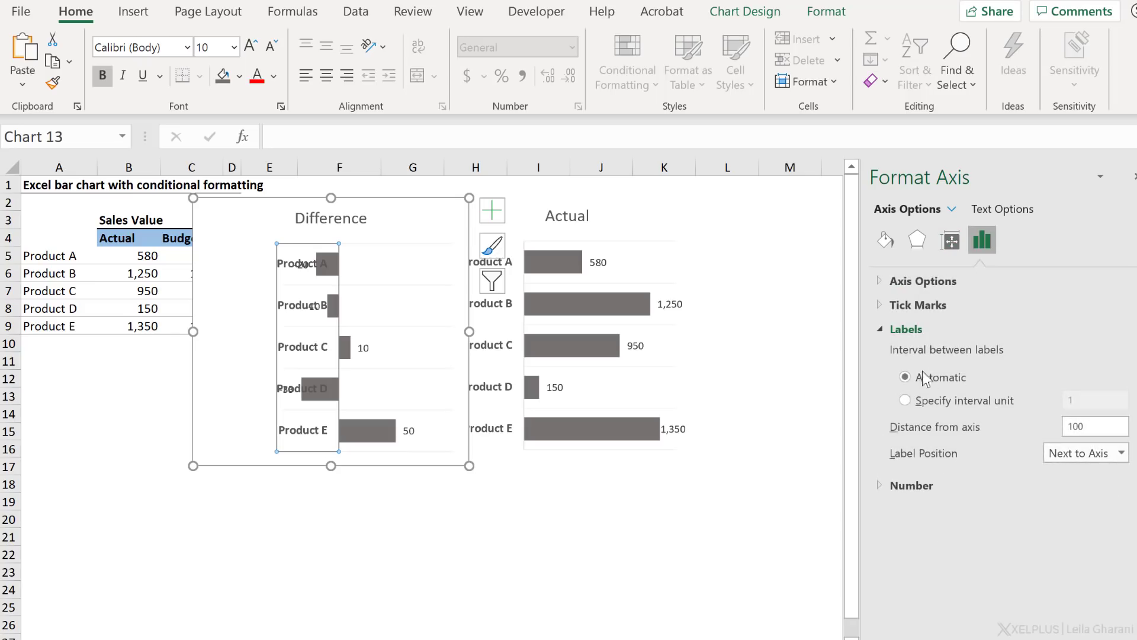
click(1074, 453)
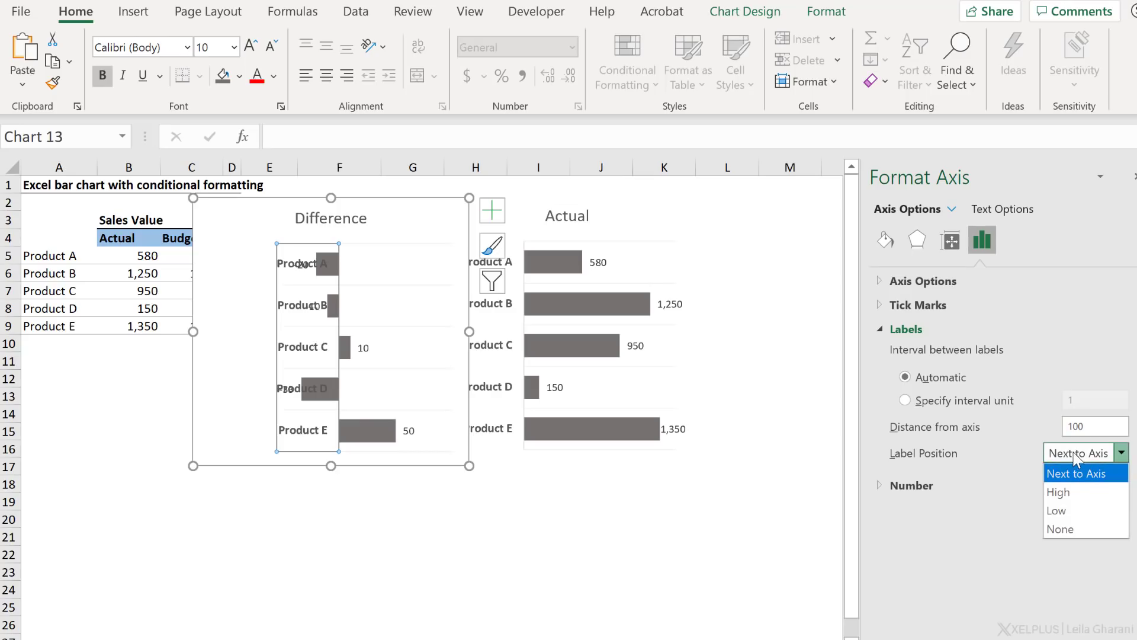
click(1058, 531)
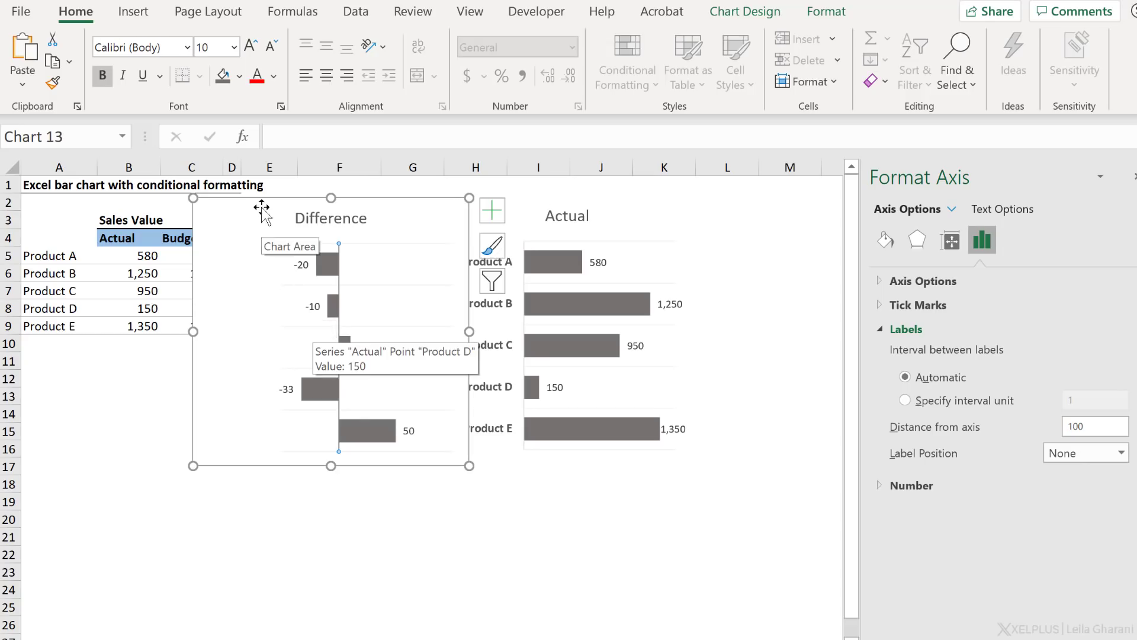
- Position the Difference chart right beside the Actual chart's bars
drag(262, 214, 664, 222)
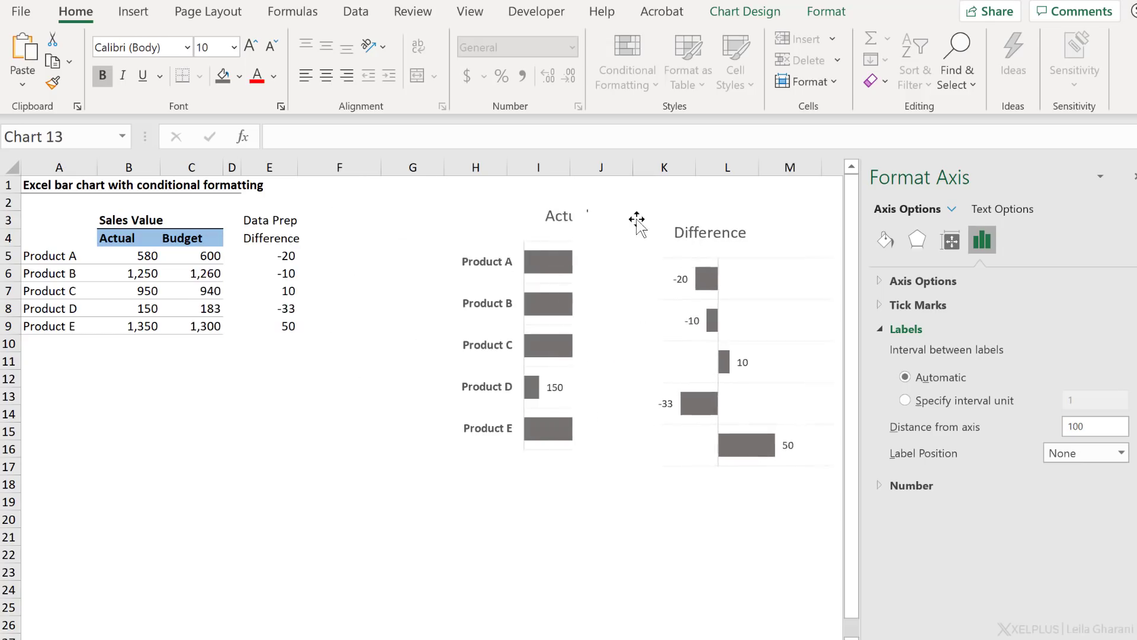
click(515, 211)
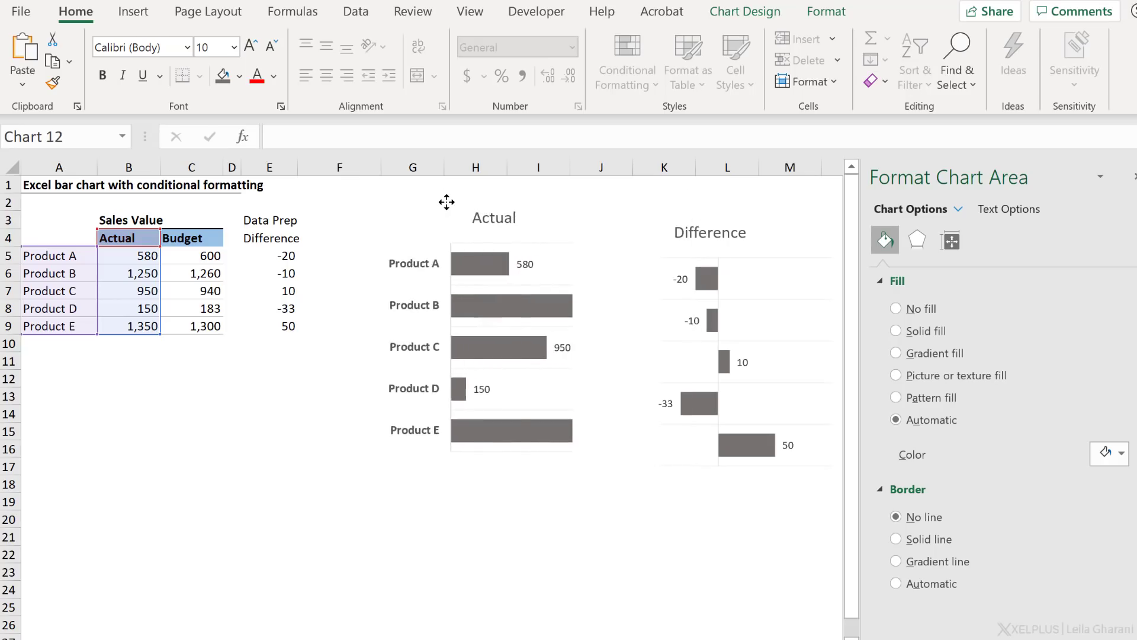
drag(520, 203, 415, 198)
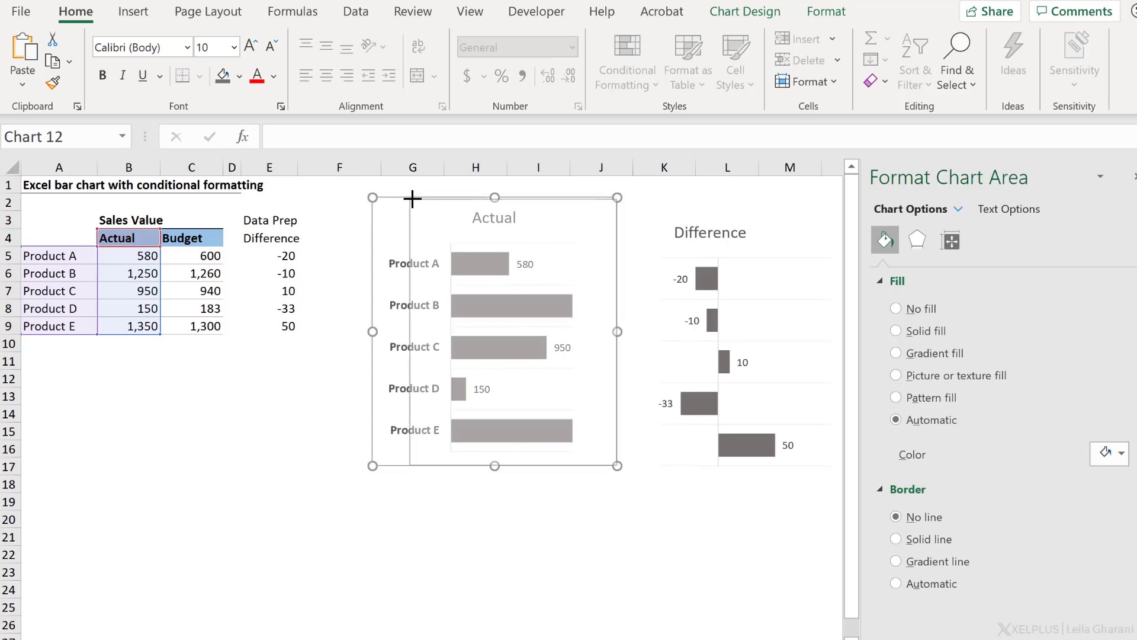
drag(673, 211, 609, 190)
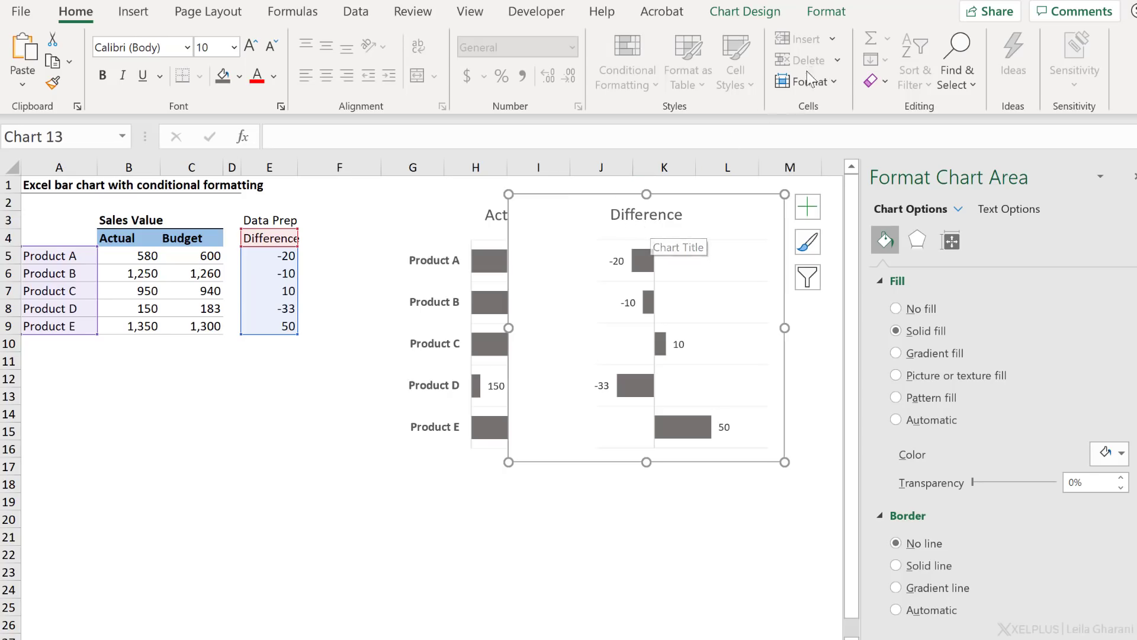
- Give the Difference chart No Fill and nudge it slightly right into alignment
click(826, 11)
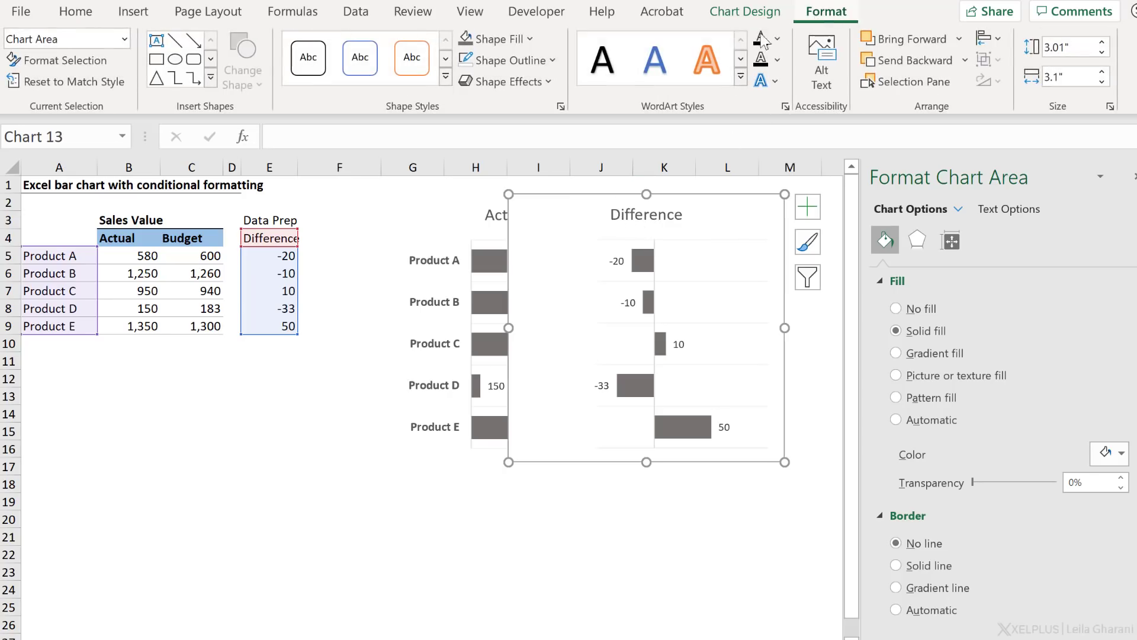
click(531, 39)
click(518, 273)
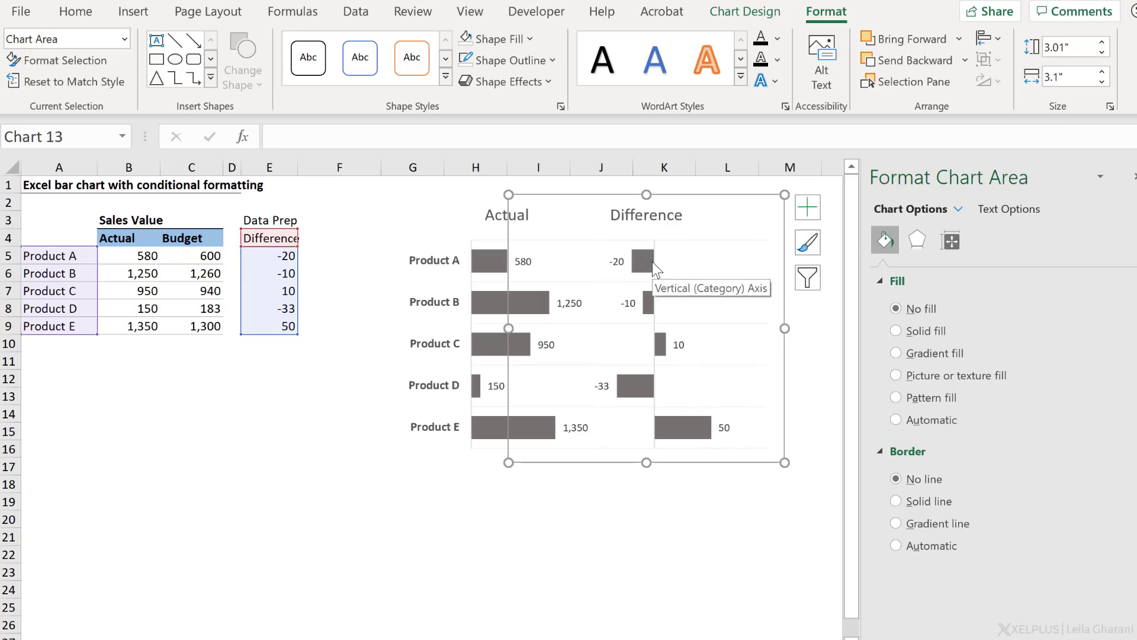
click(601, 263)
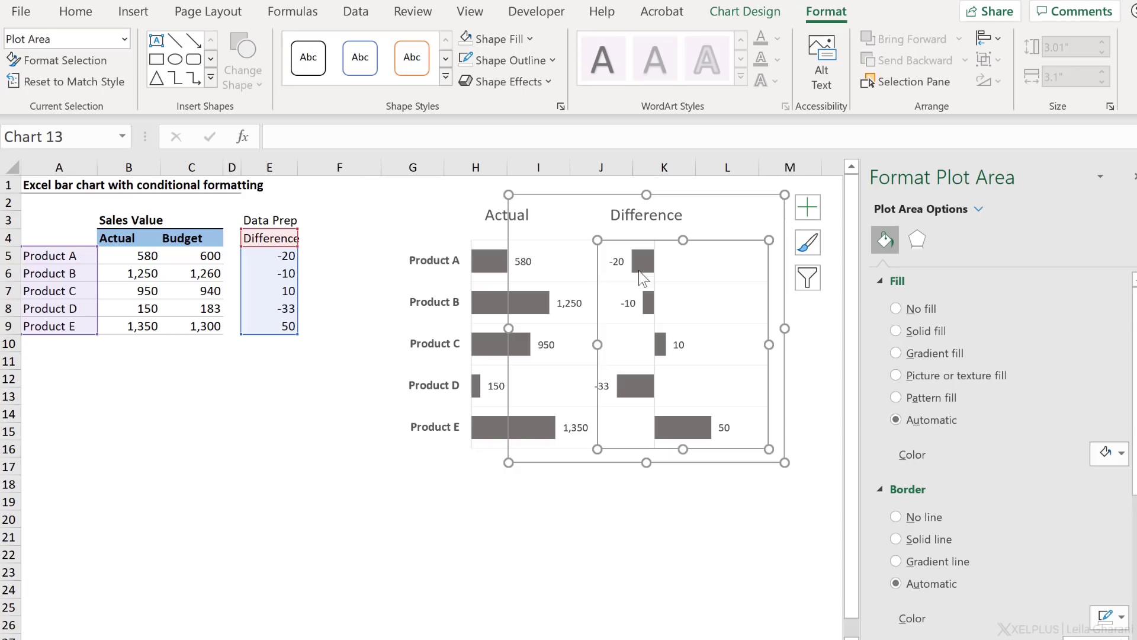
click(538, 268)
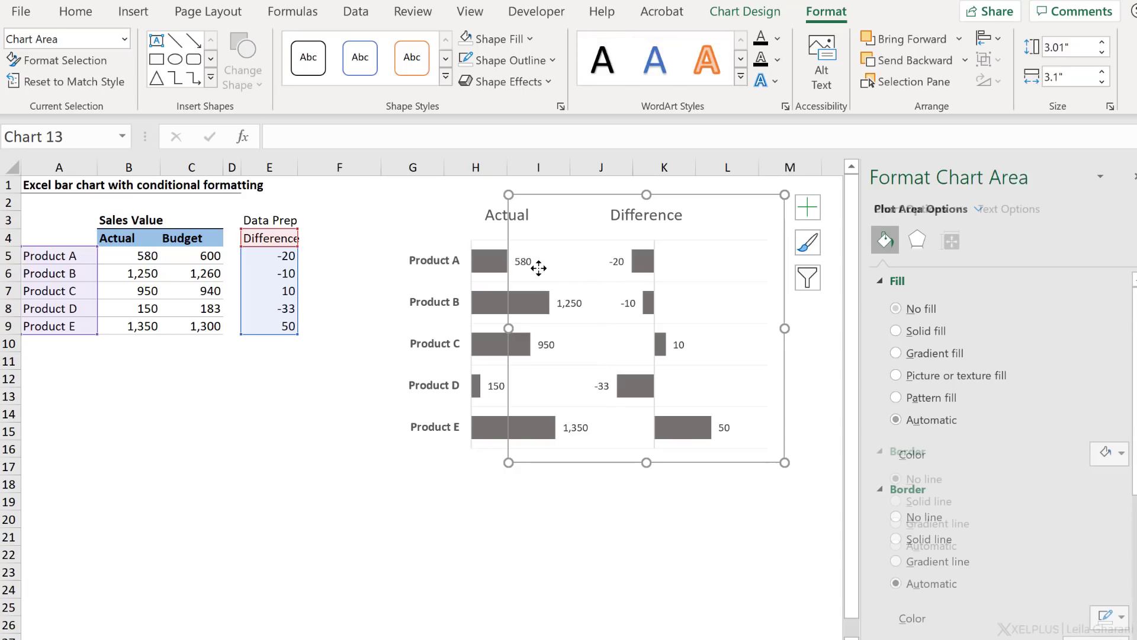
click(484, 265)
click(536, 269)
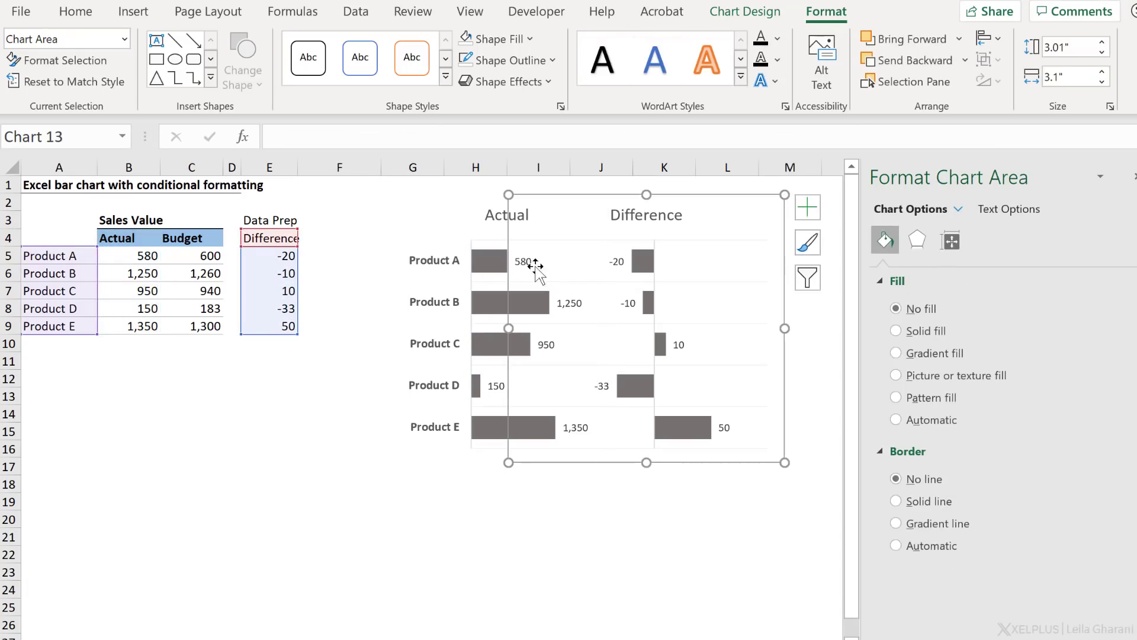
click(644, 261)
click(688, 195)
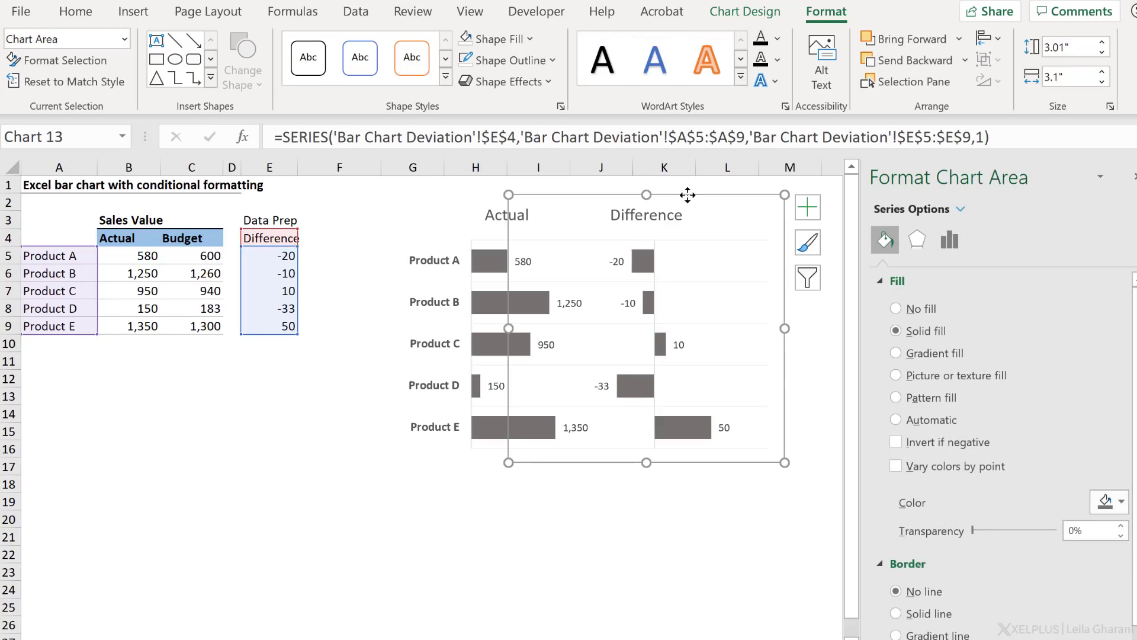
drag(753, 185, 757, 184)
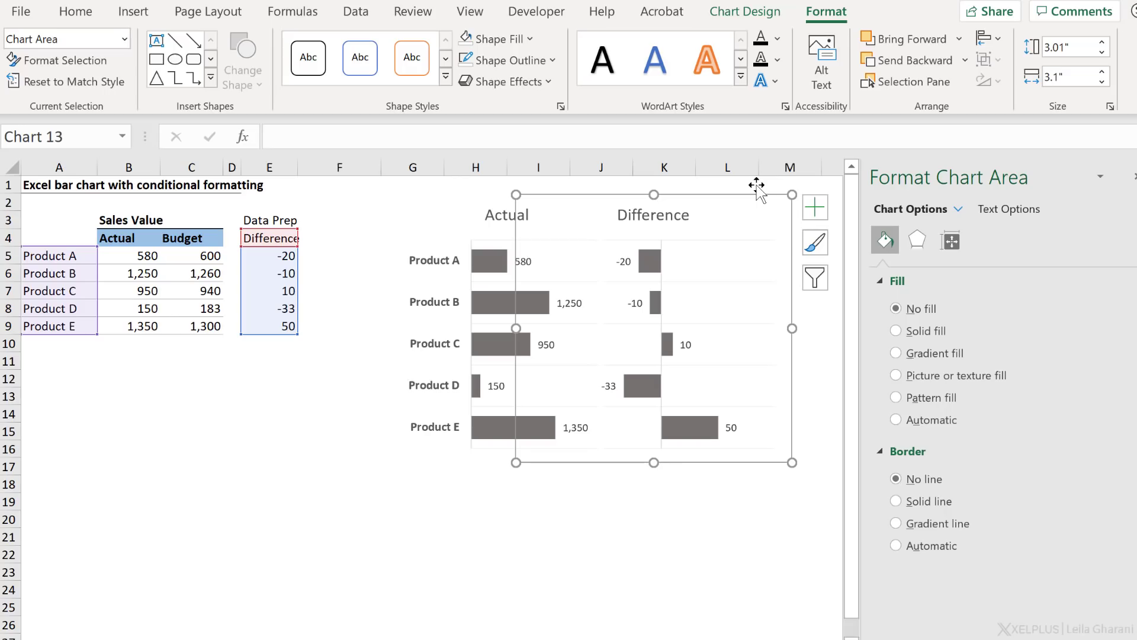
click(713, 521)
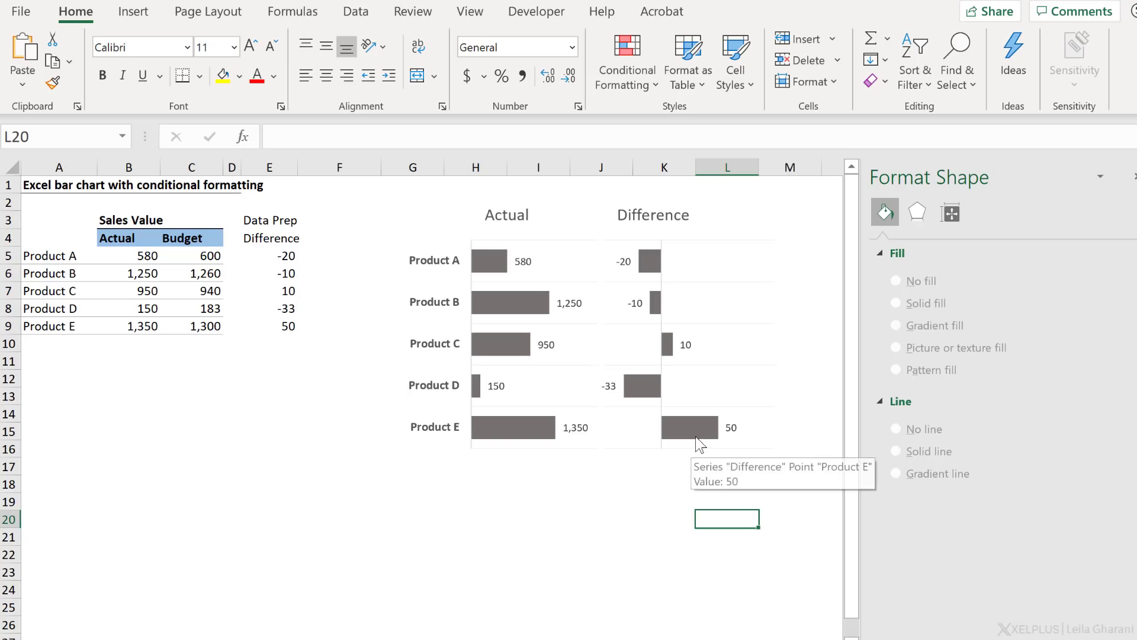
- Turn on Invert if negative, colouring positive Difference bars light green and negative light orange
click(652, 383)
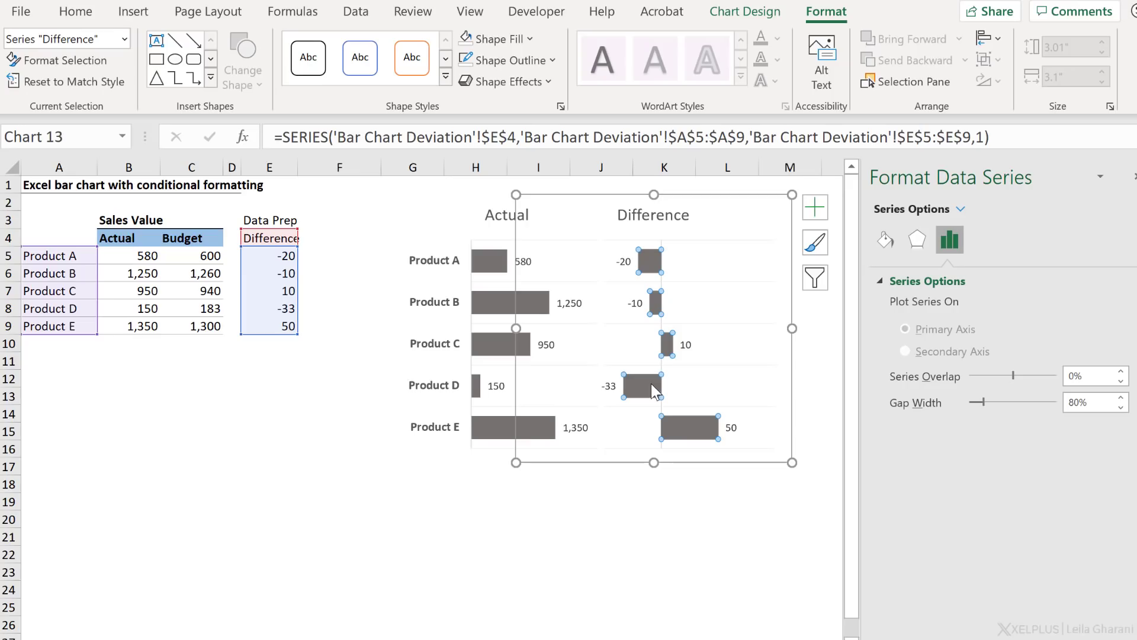
click(884, 240)
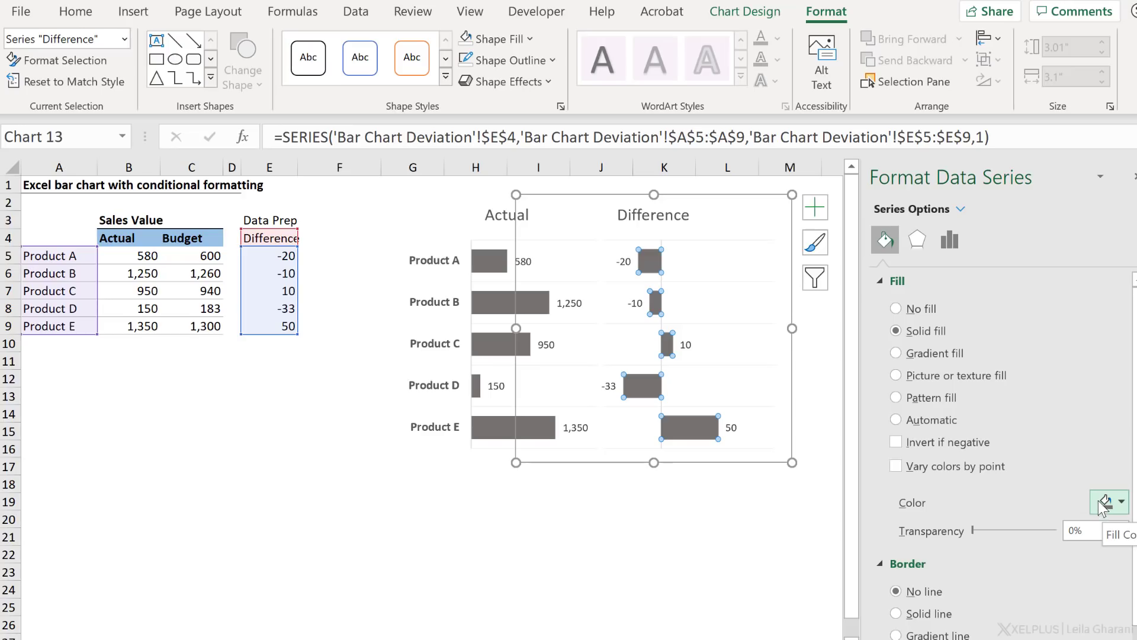
click(896, 442)
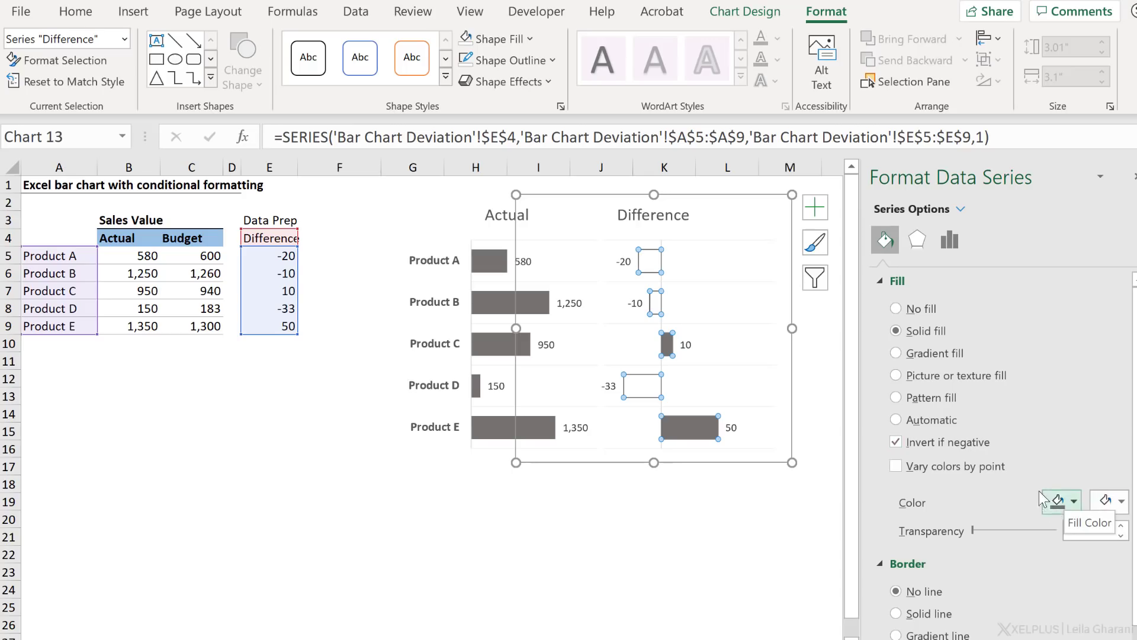
click(1074, 502)
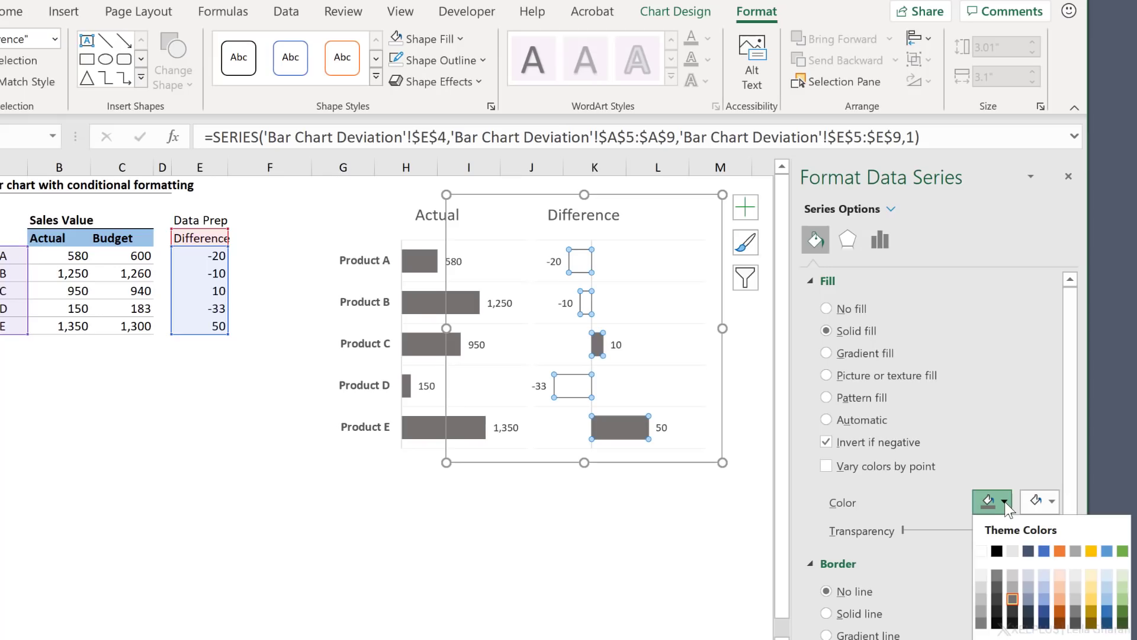
click(1123, 599)
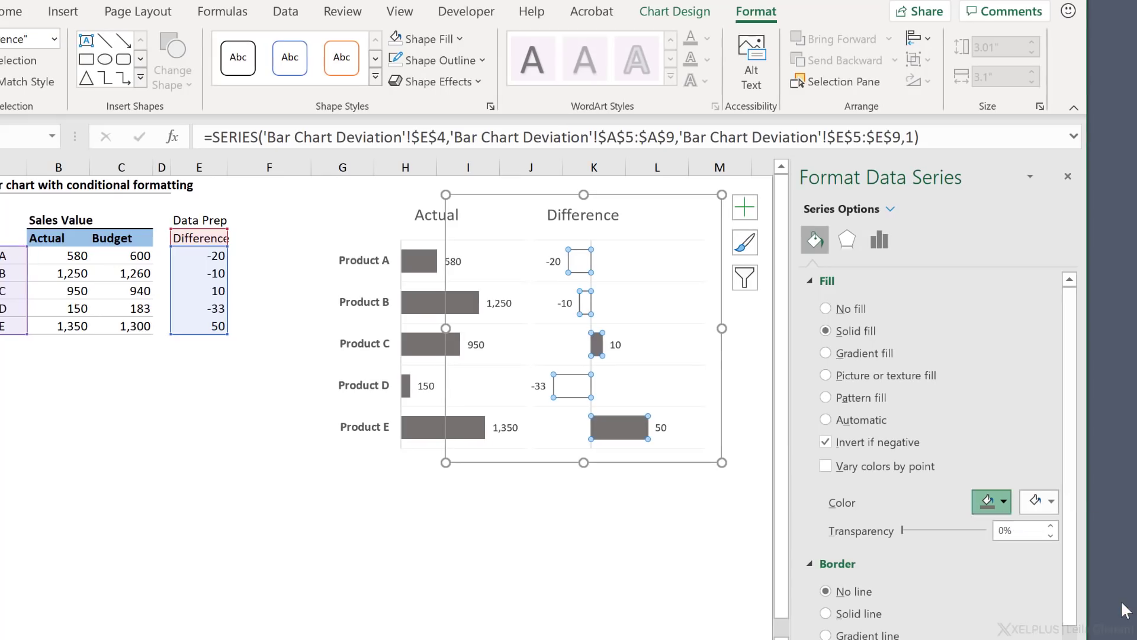
click(1049, 502)
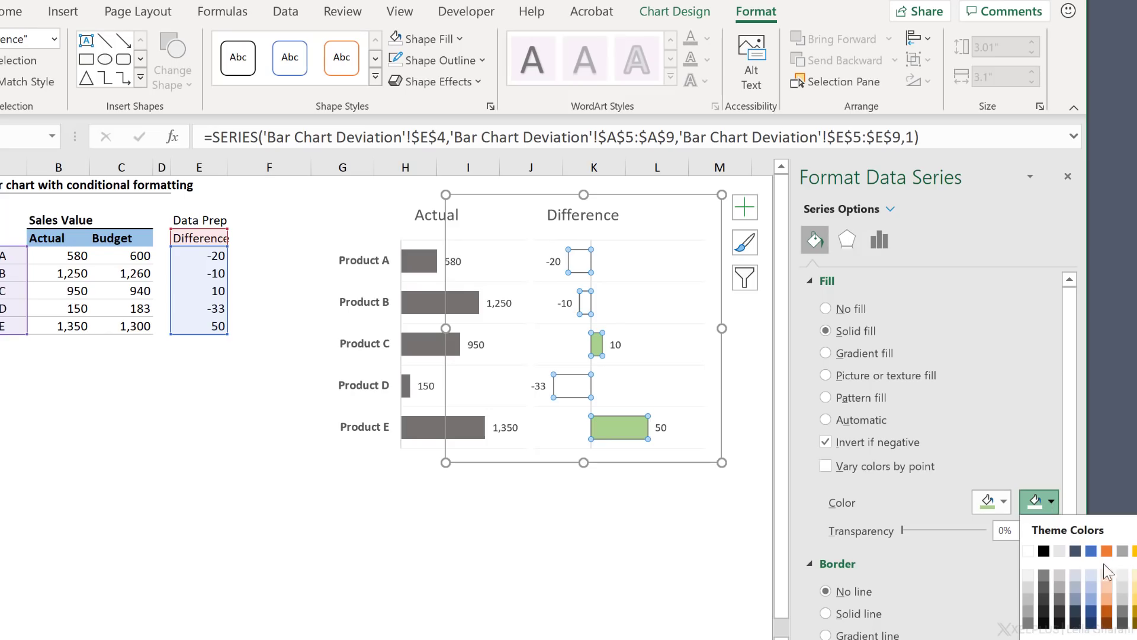
click(1106, 592)
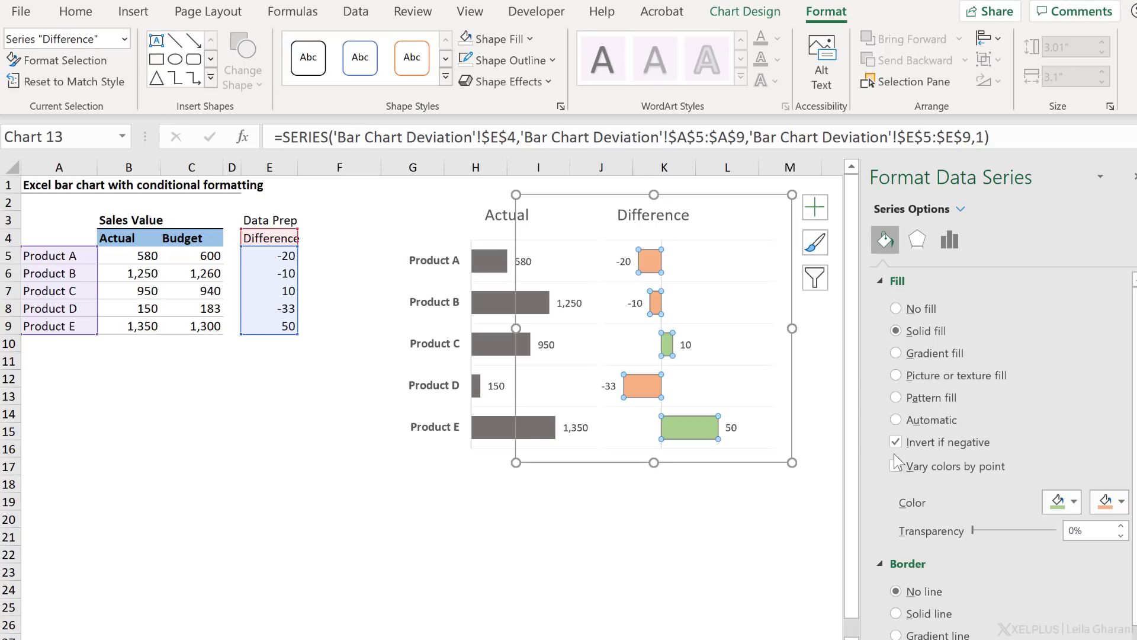
click(624, 520)
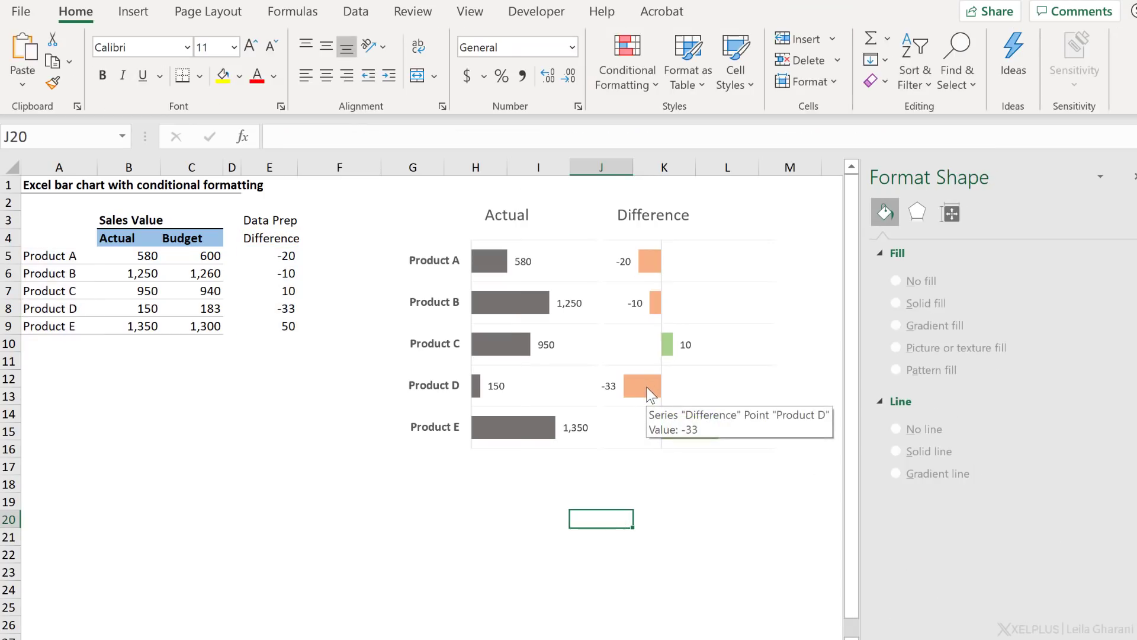
click(138, 276)
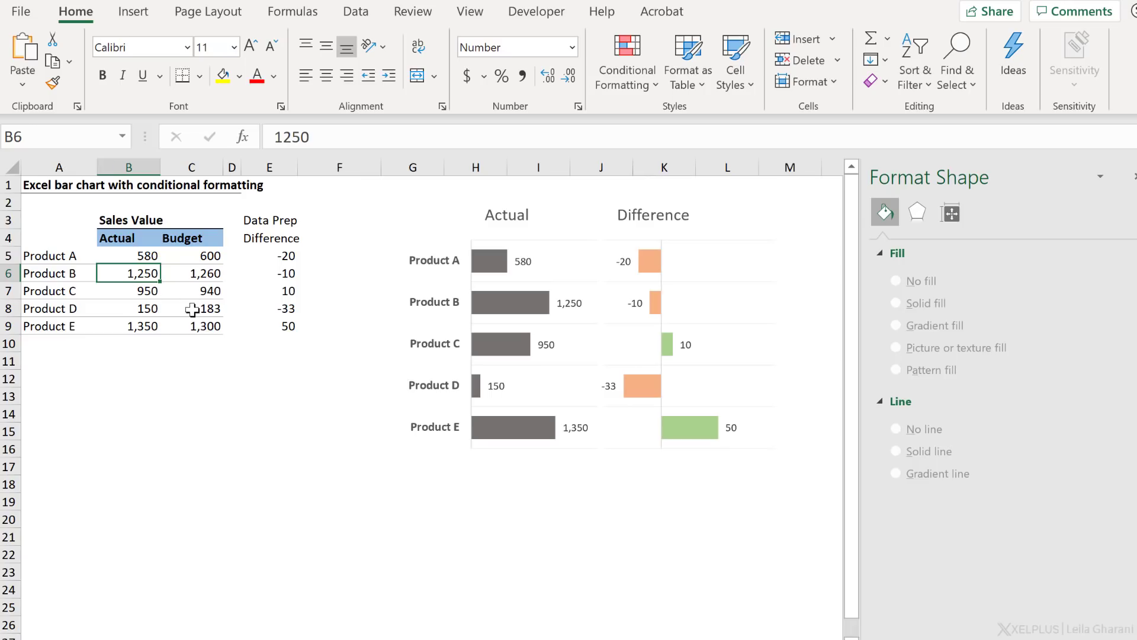
text(12)
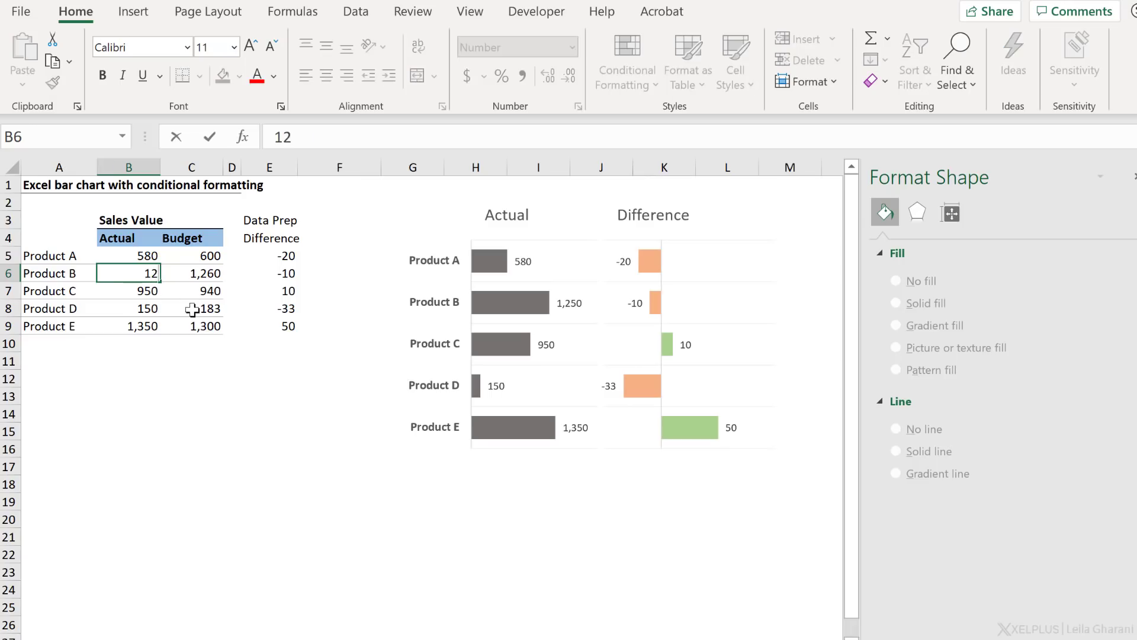
text(65)
key(Return)
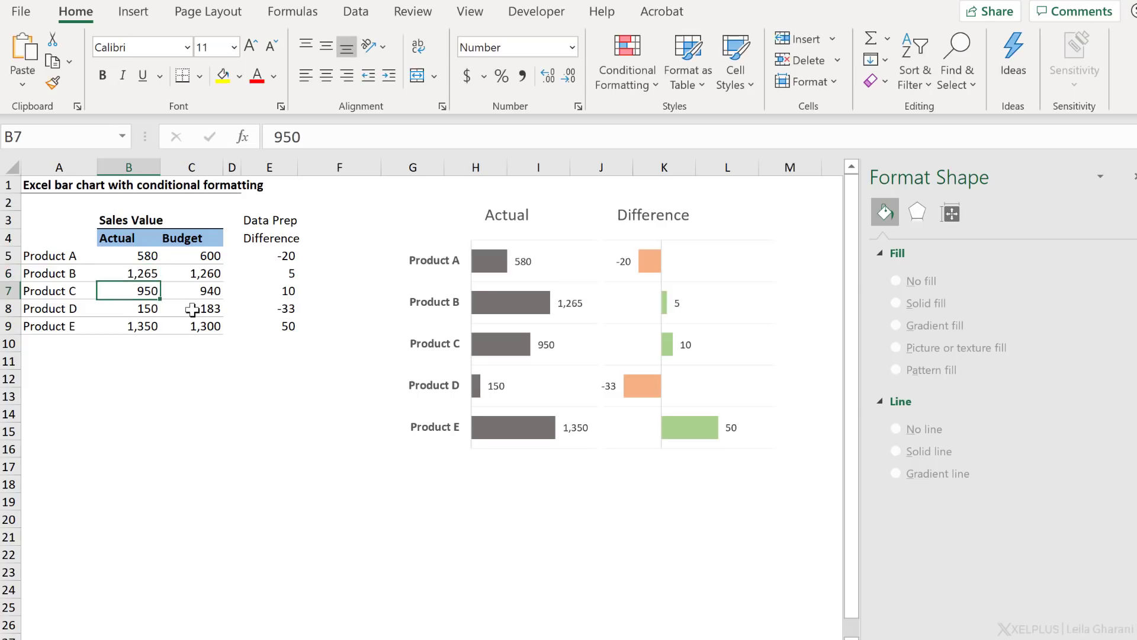
key(ctrl+z)
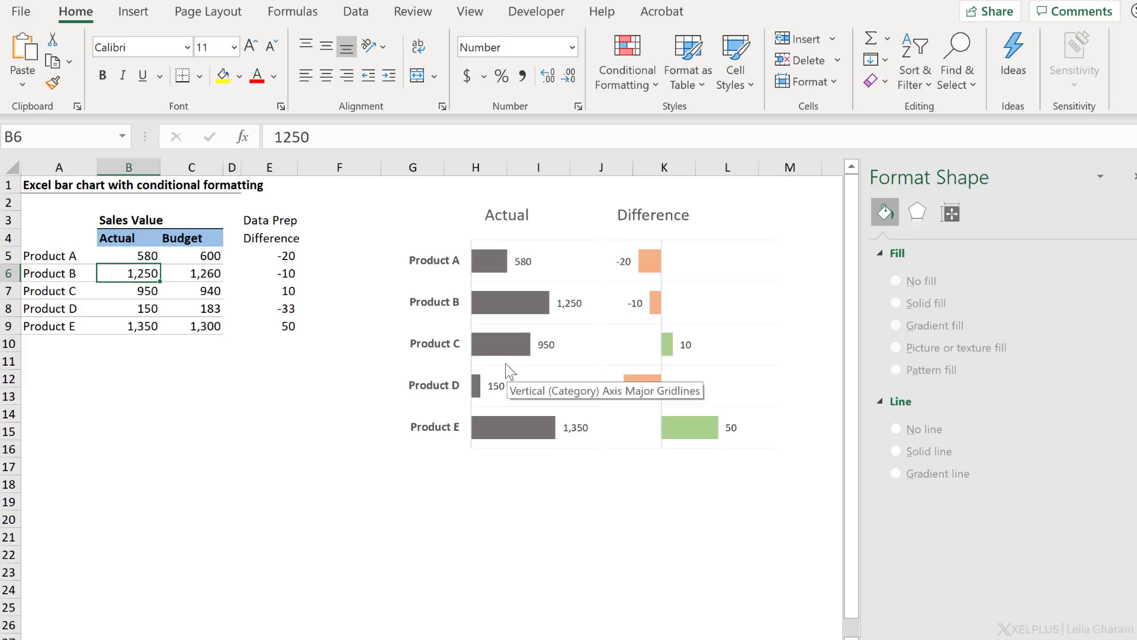
click(319, 259)
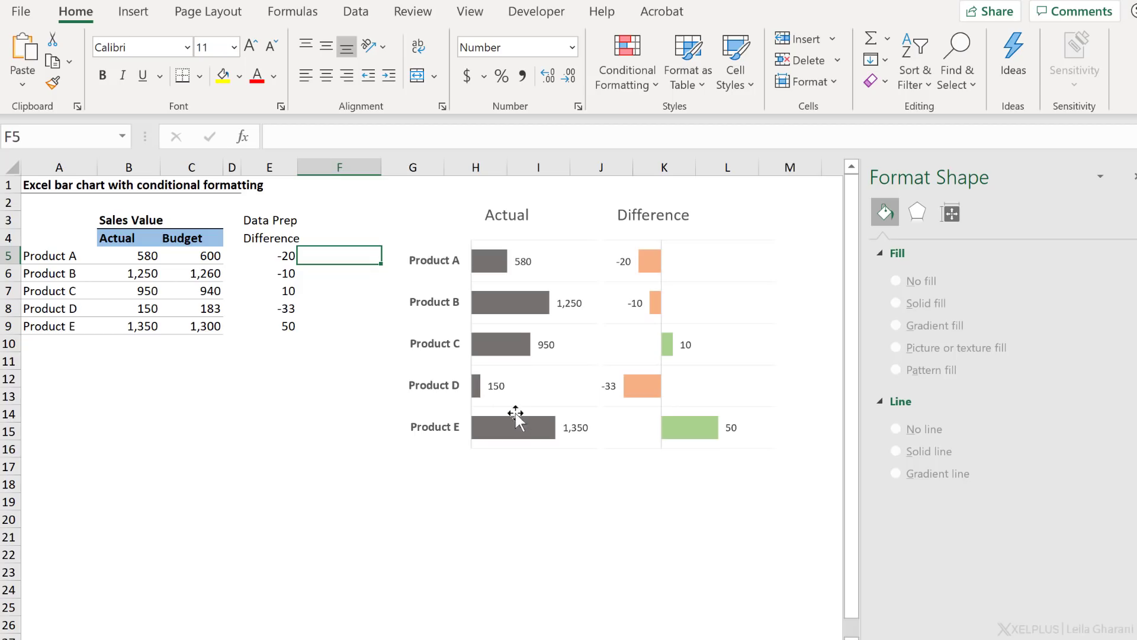
click(524, 430)
click(496, 429)
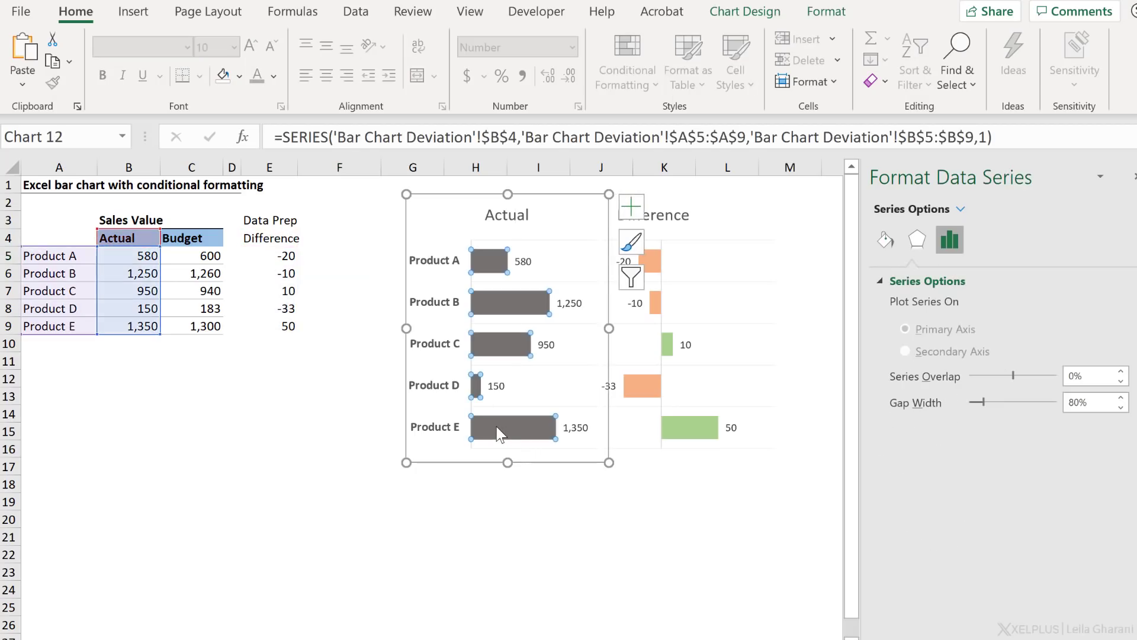
click(495, 426)
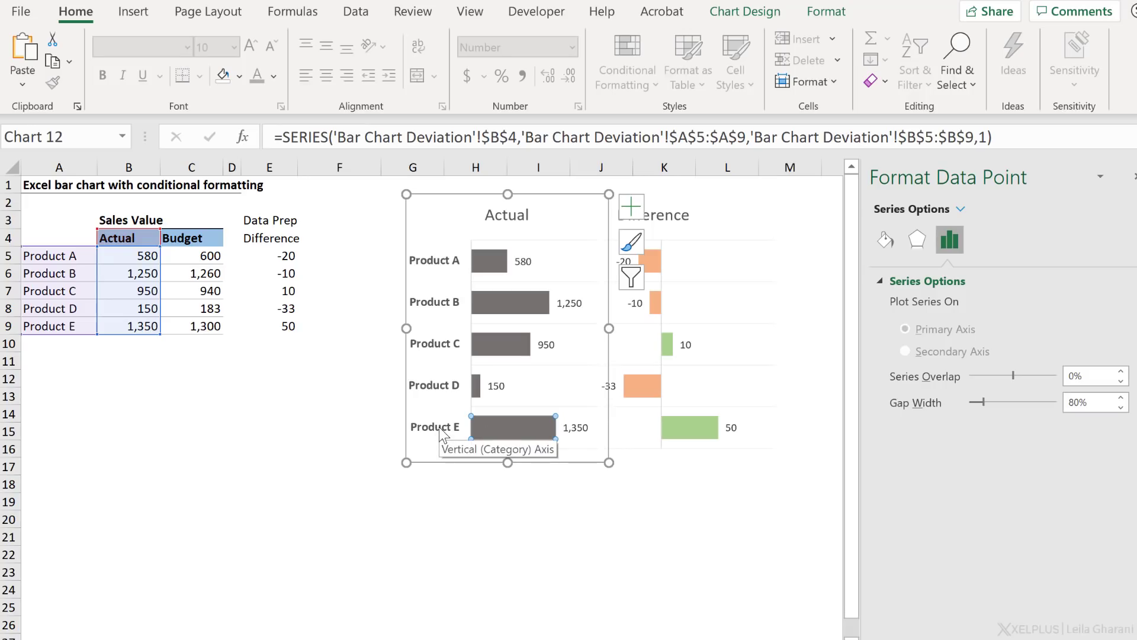
click(314, 283)
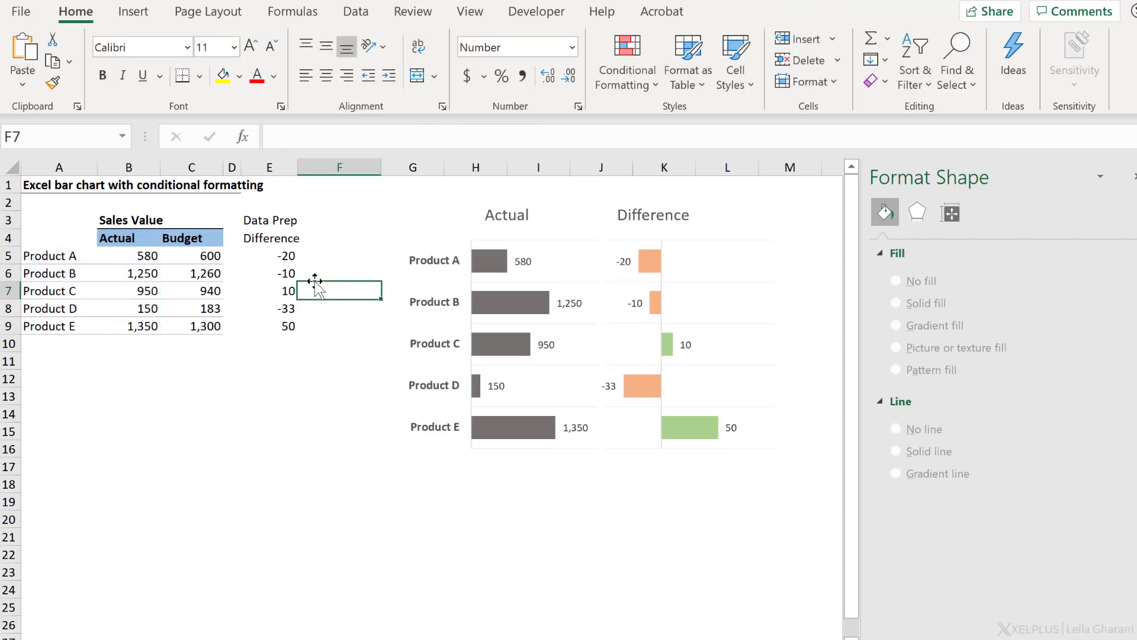
- Add the 'Max Condition' heading in F4 and enter =IF(B5=MAX($B$5:$B$9),B5,"") in F5
key(Up)
key(Up)
key(Up)
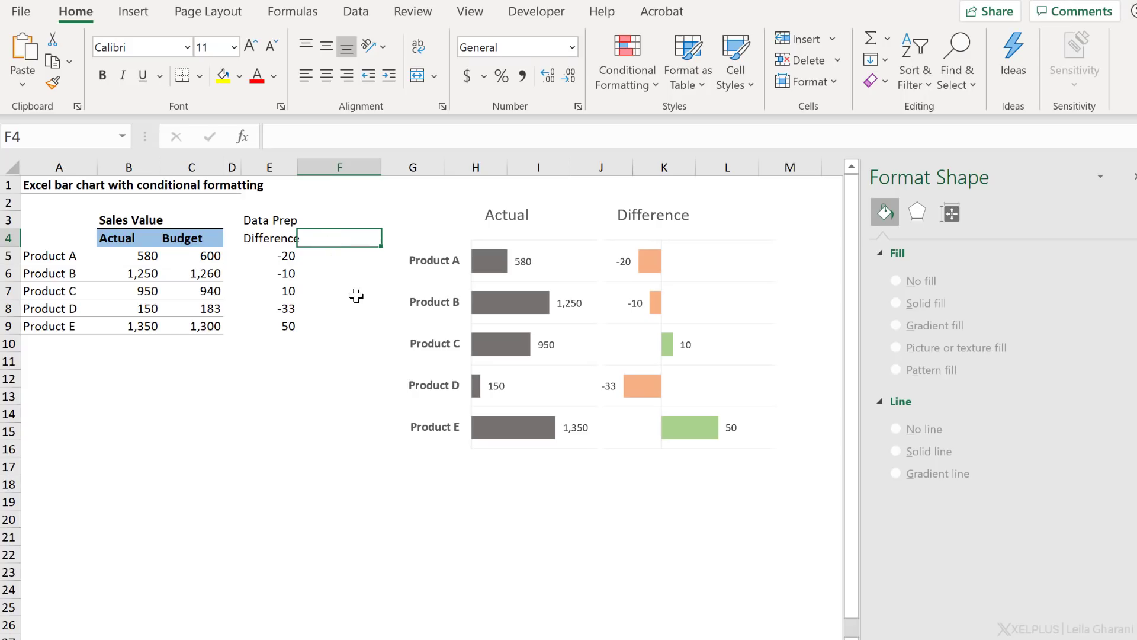
text(Max )
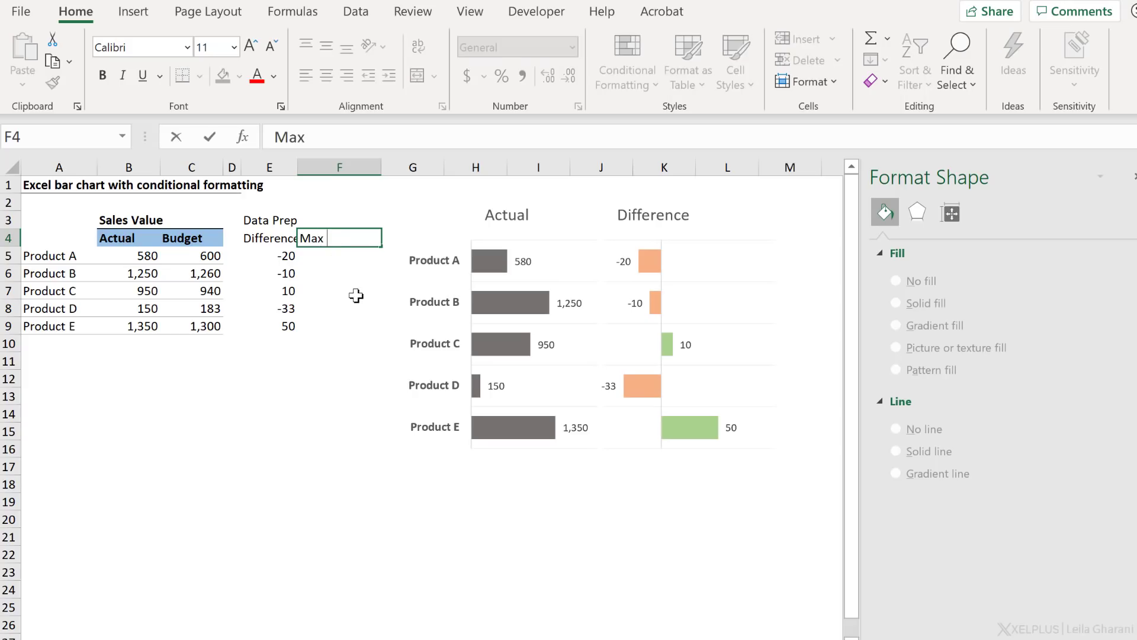
text(Condition)
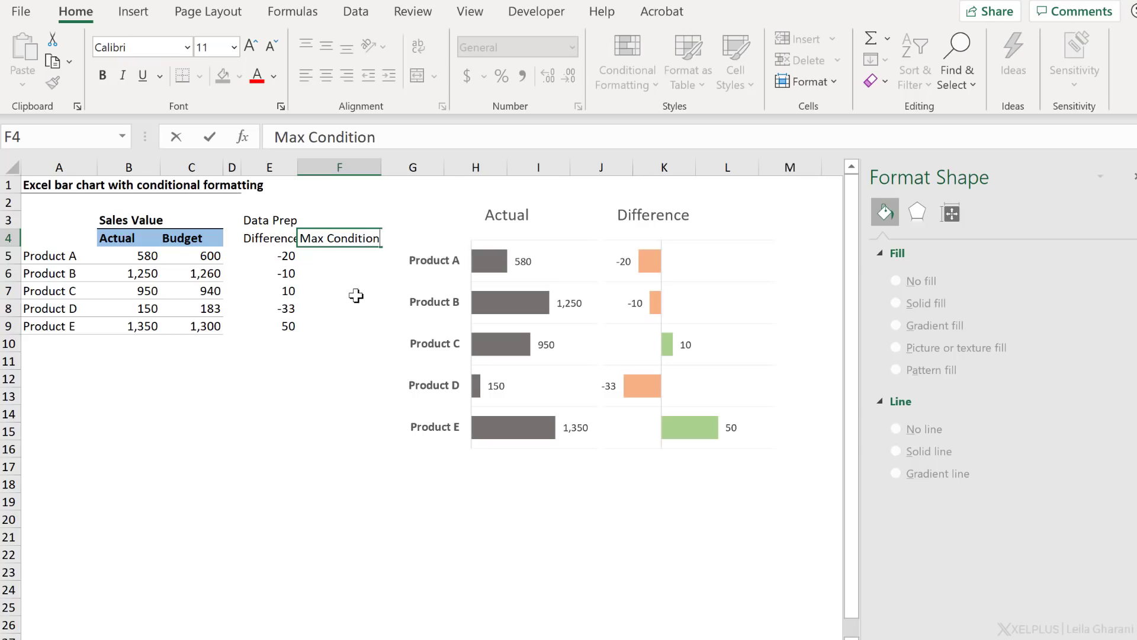
key(Return)
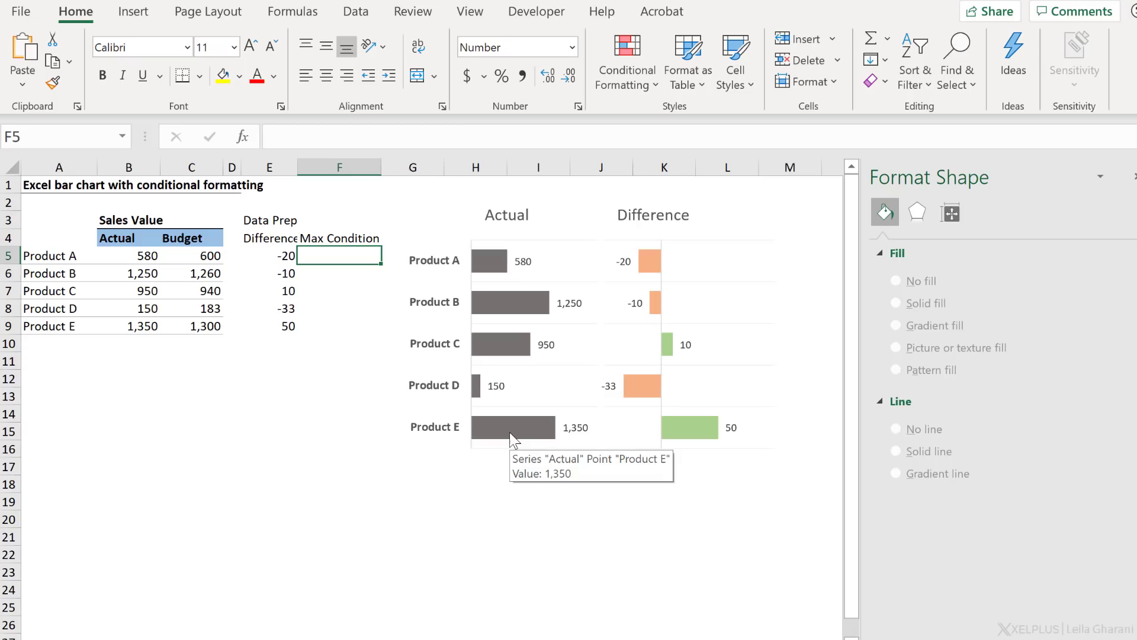
click(144, 326)
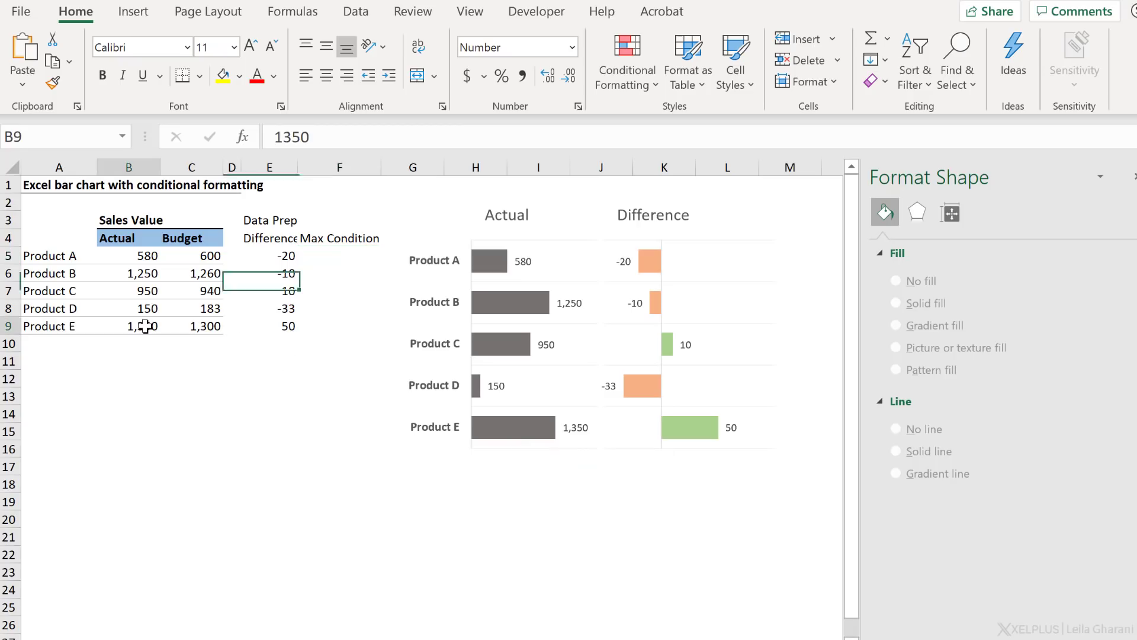
click(324, 327)
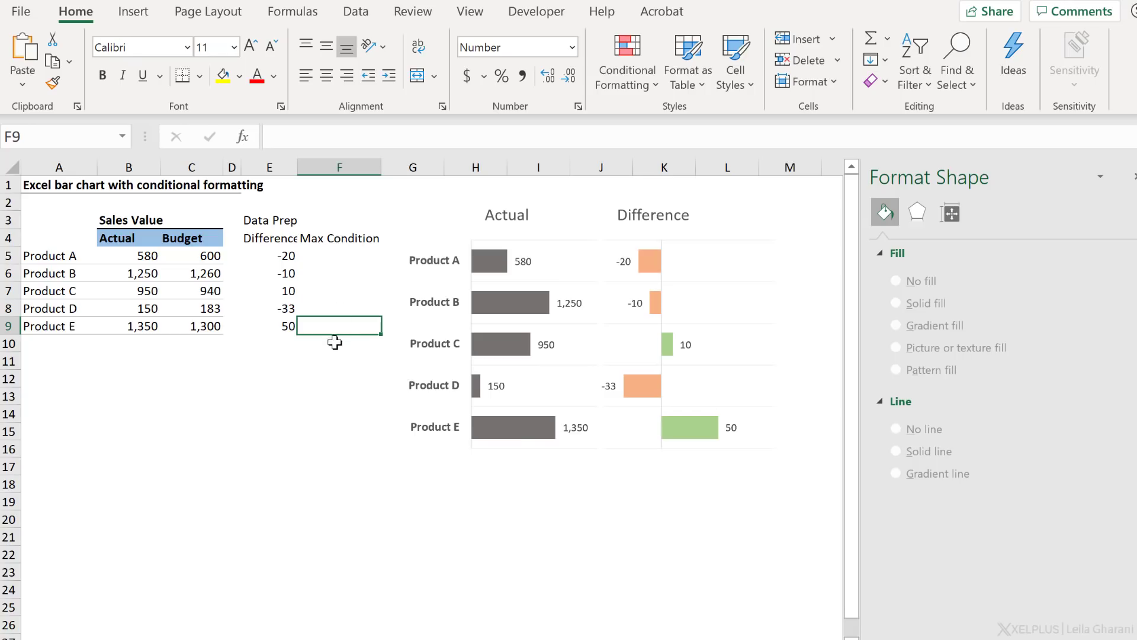
click(339, 255)
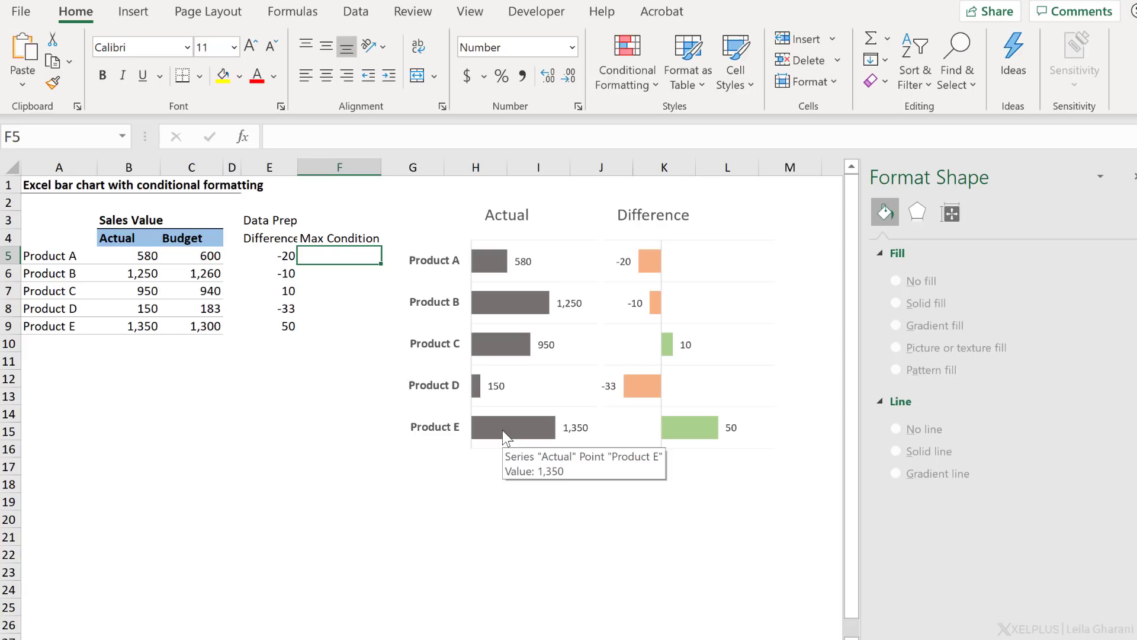
text(=i)
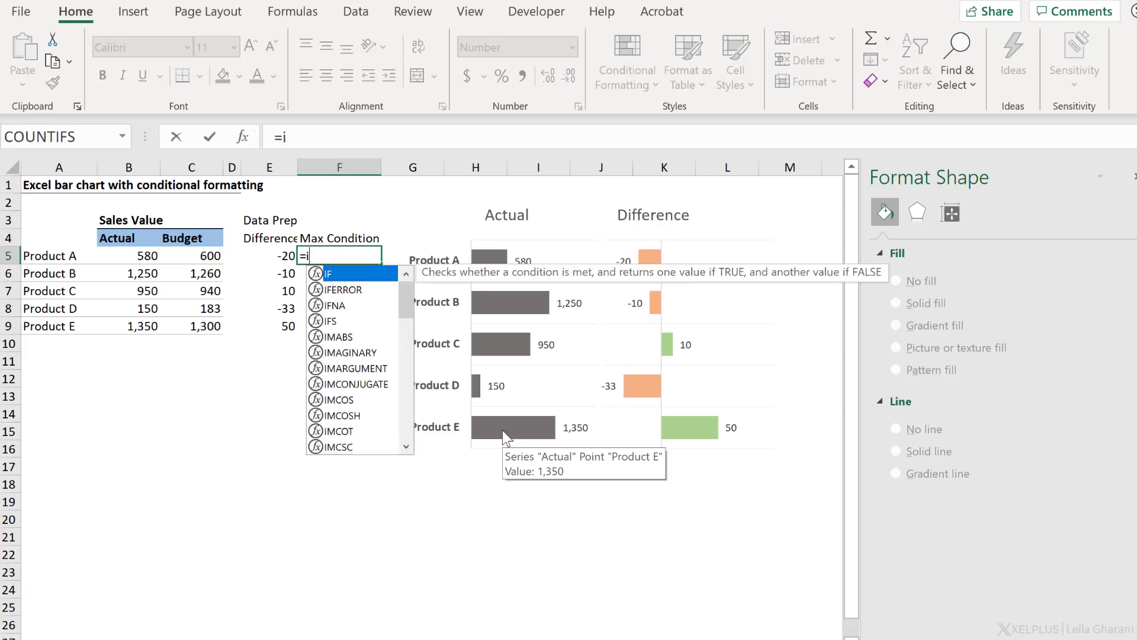
text(f()
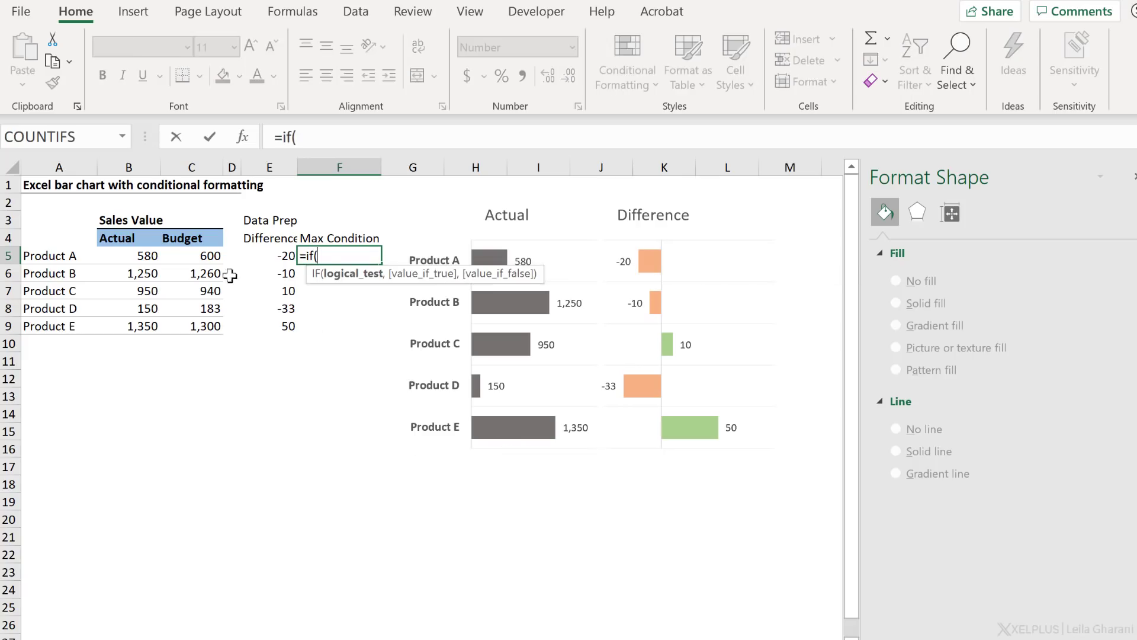
click(132, 254)
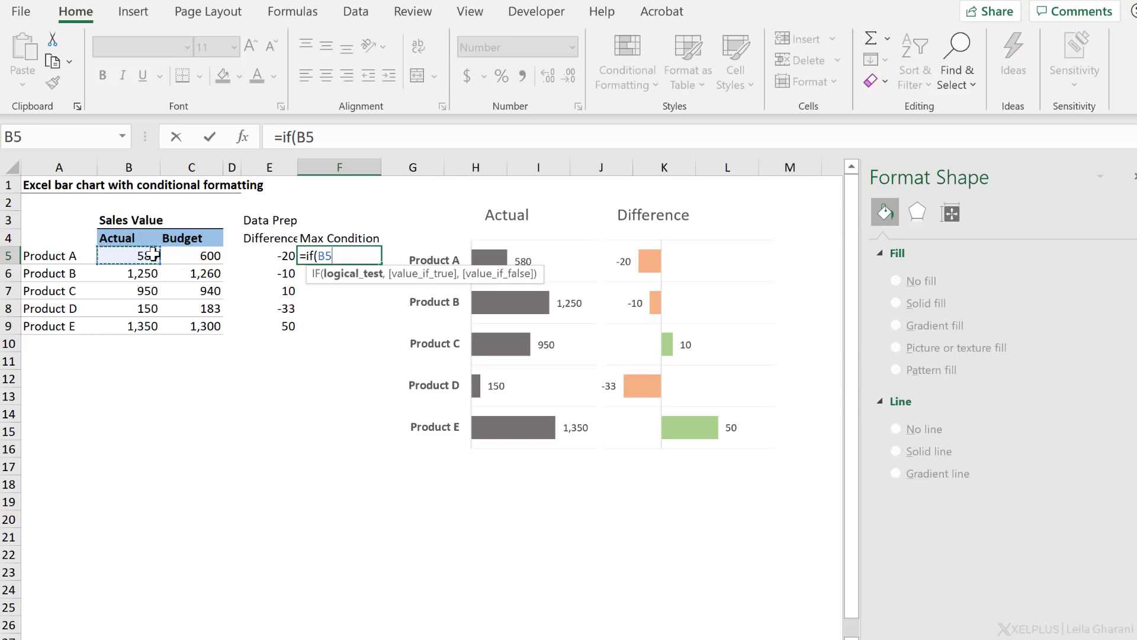
text(=max()
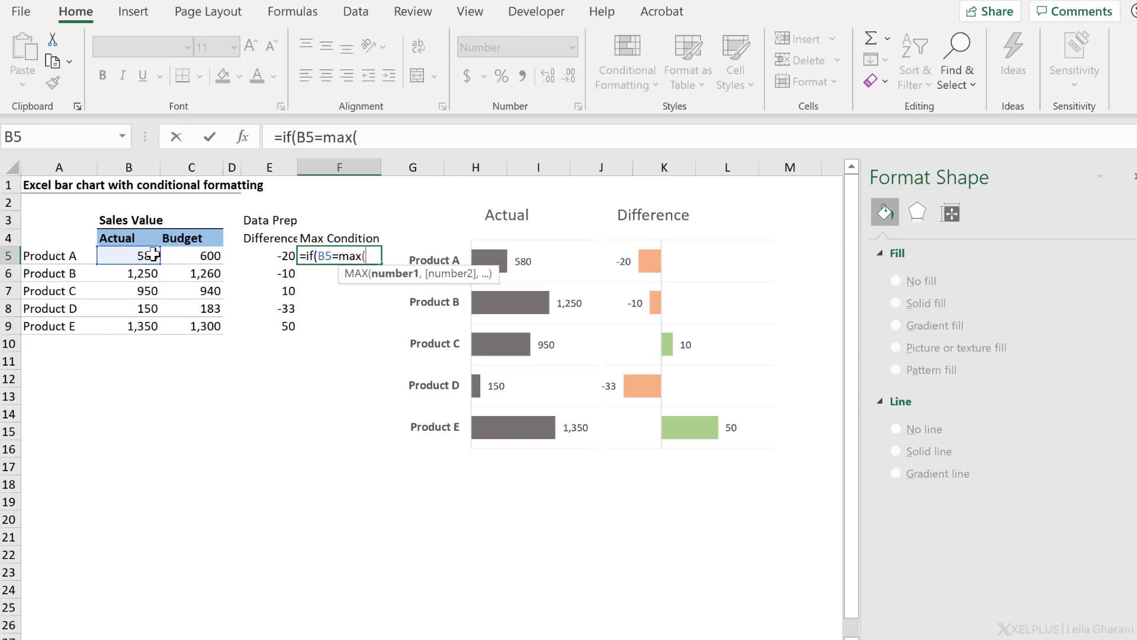
drag(152, 254, 146, 325)
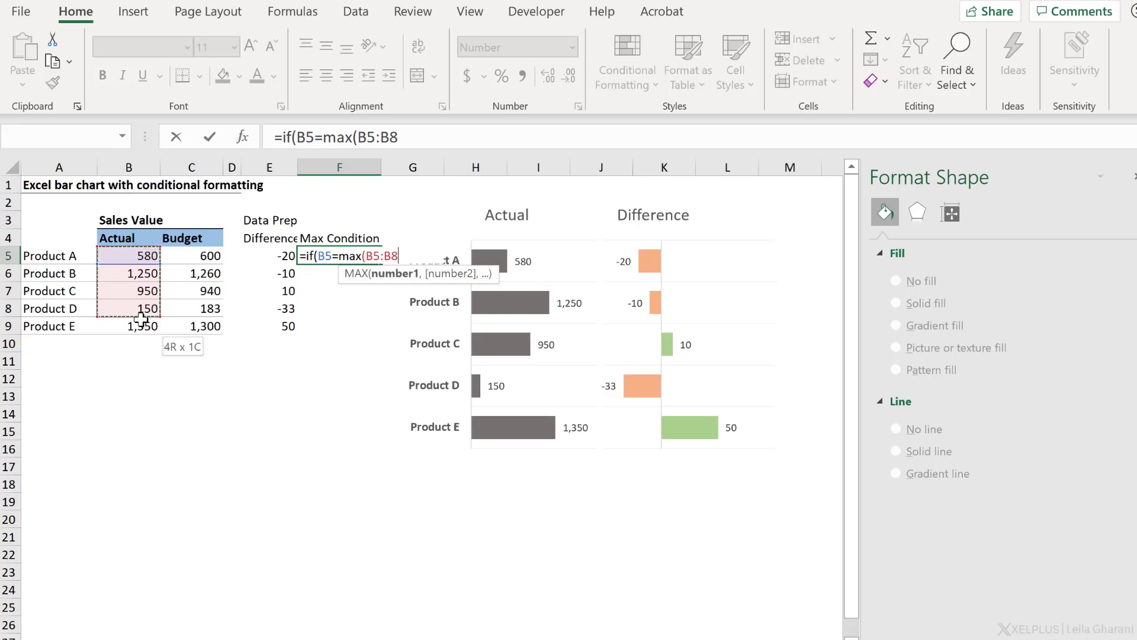
key(F4)
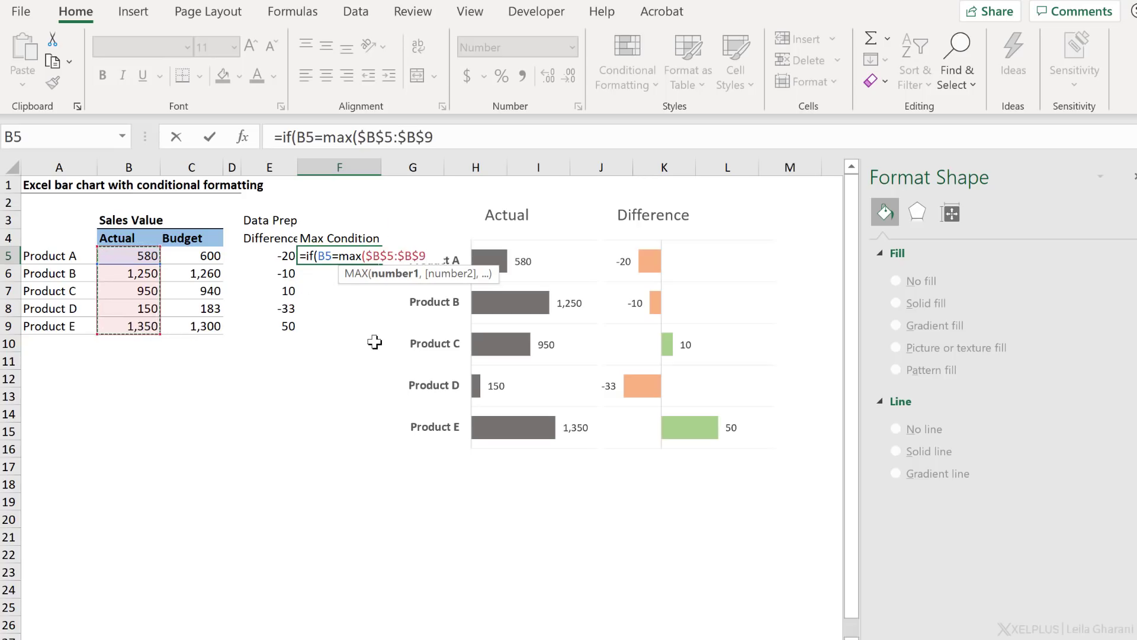
text(),)
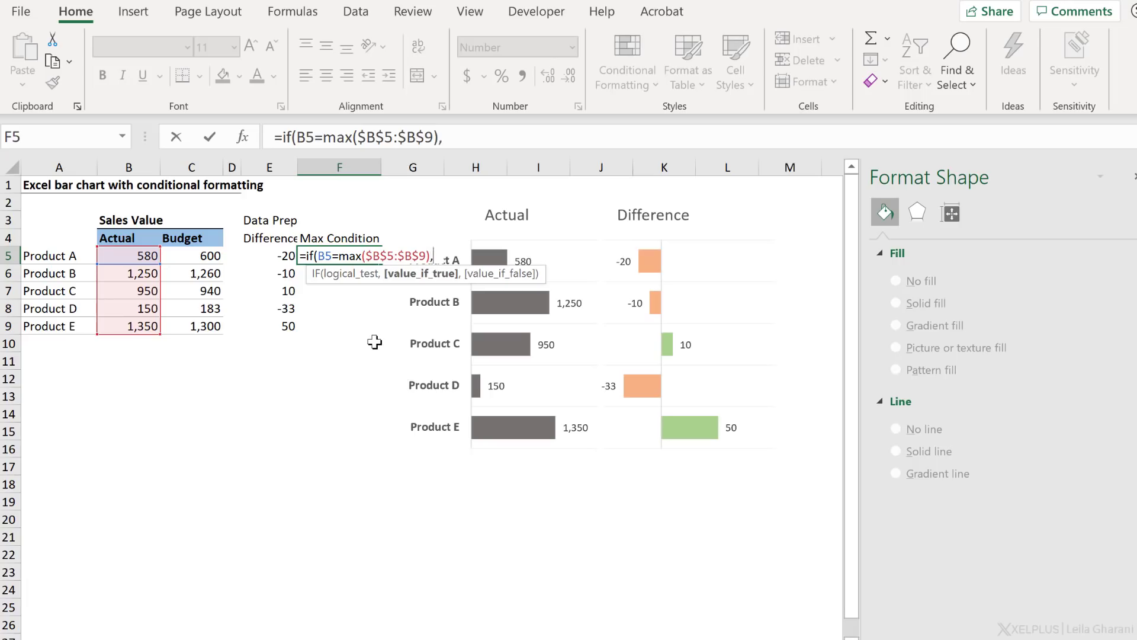
click(131, 256)
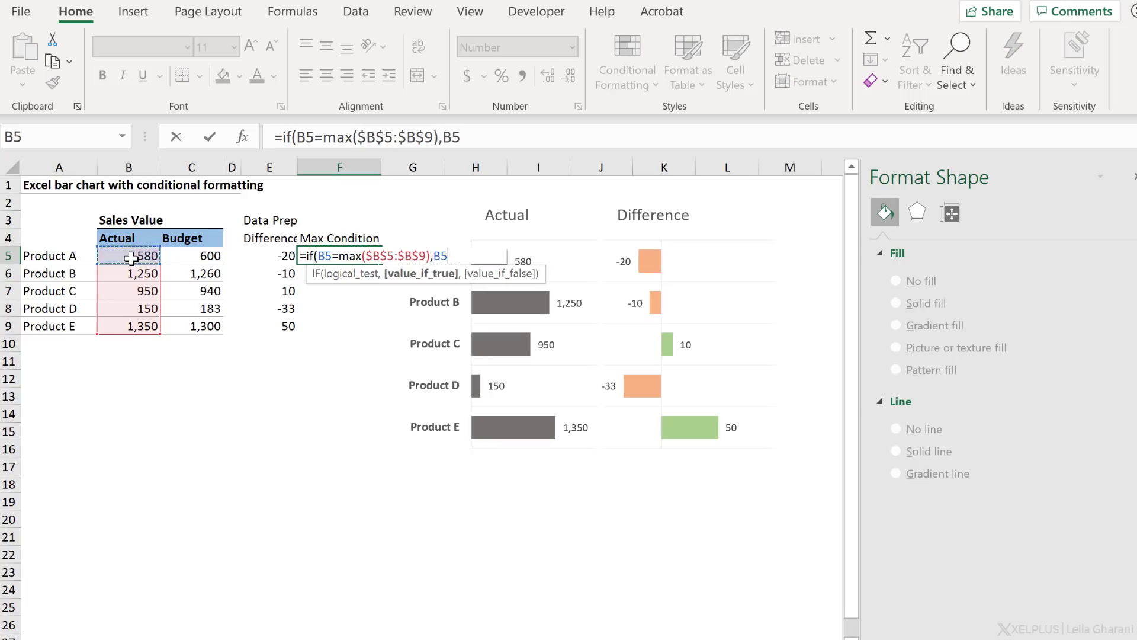
text(,)
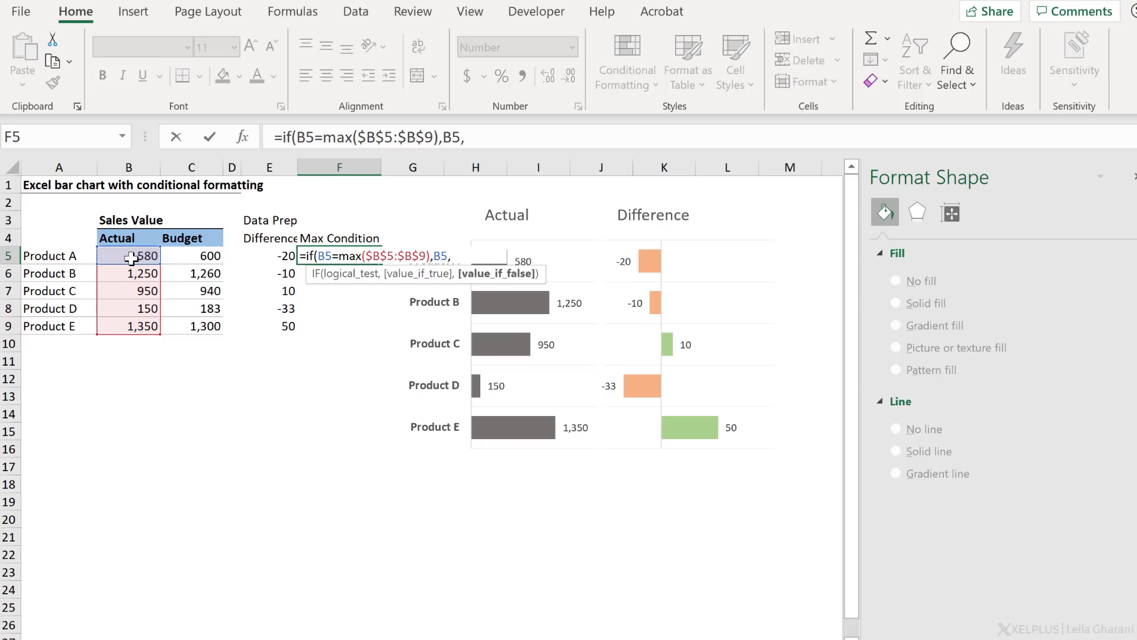
text(""))
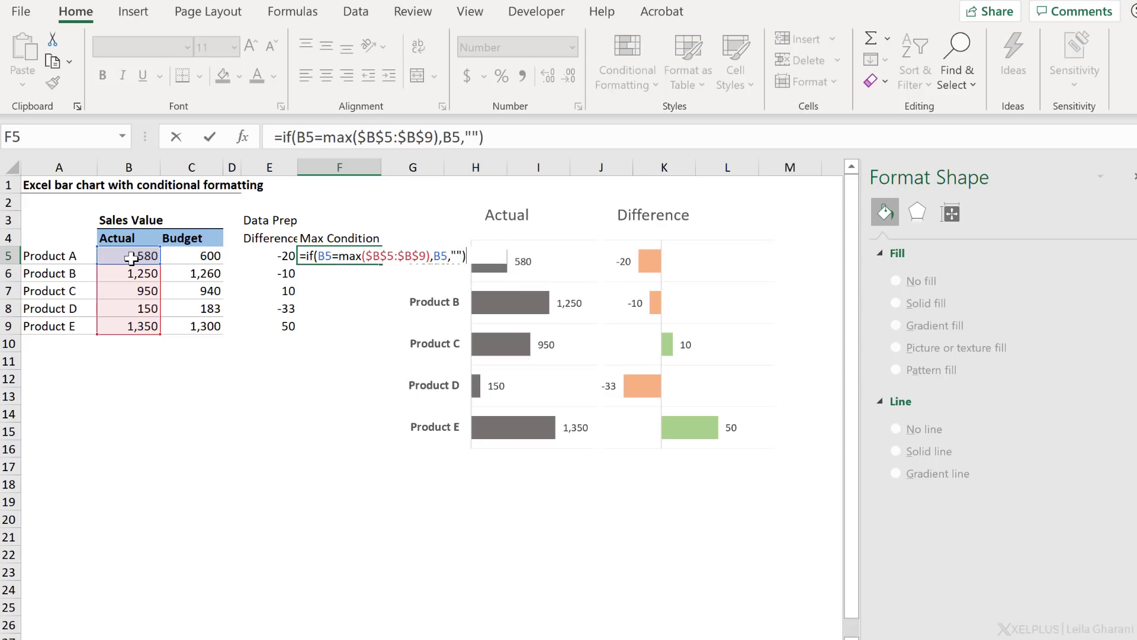
key(Return)
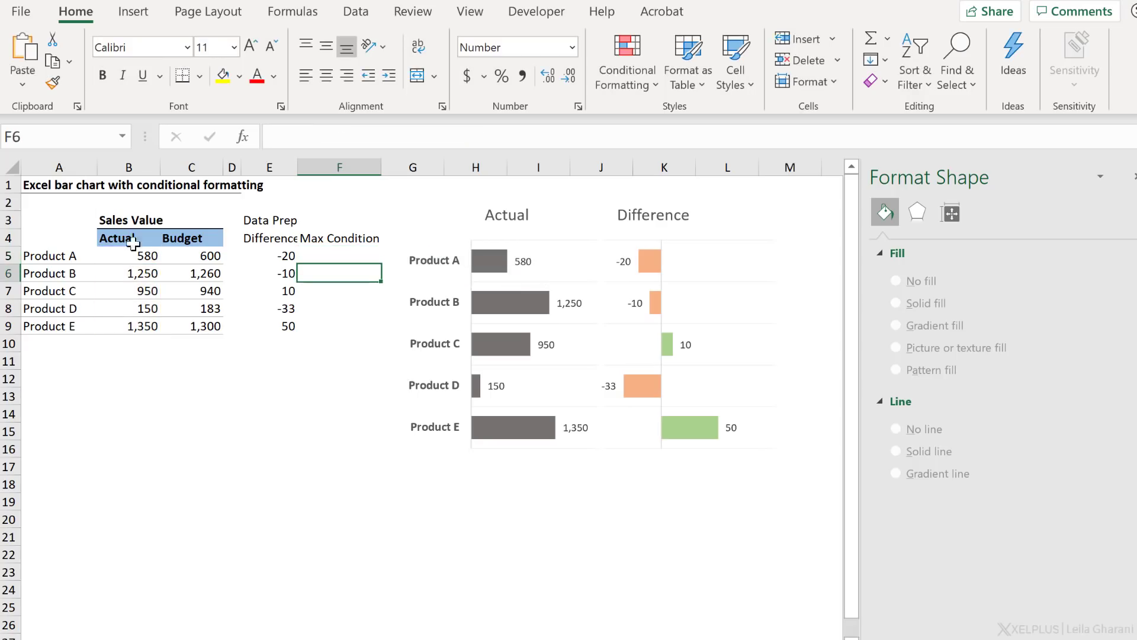
- Fill the formula down to F9, leaving only Product E's 1,350 shown
click(349, 253)
drag(381, 264, 357, 336)
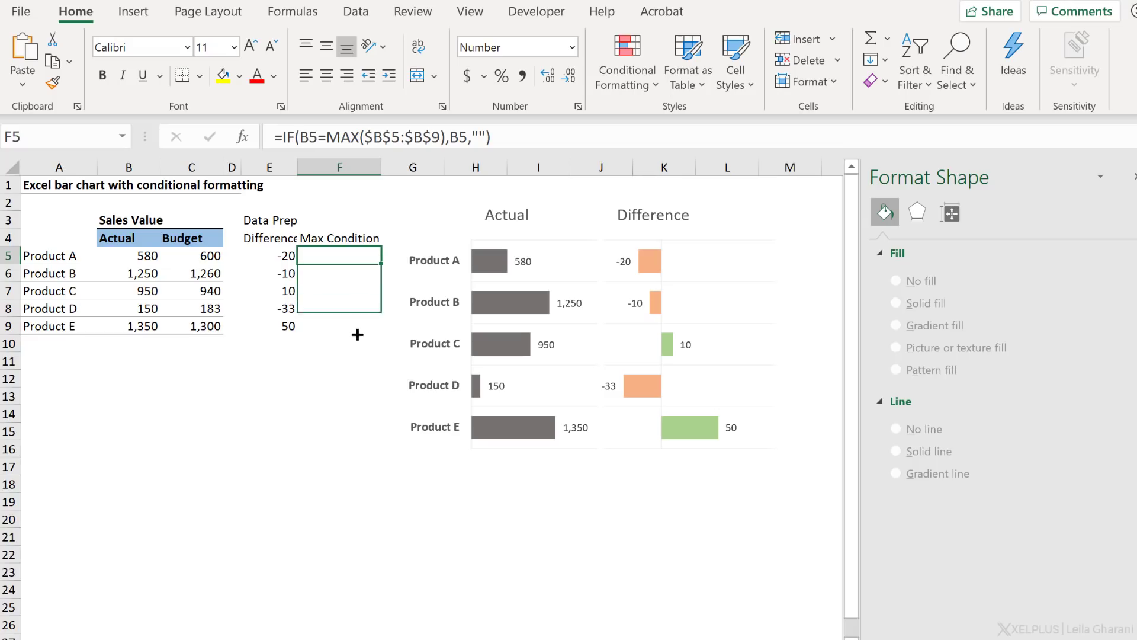
click(356, 325)
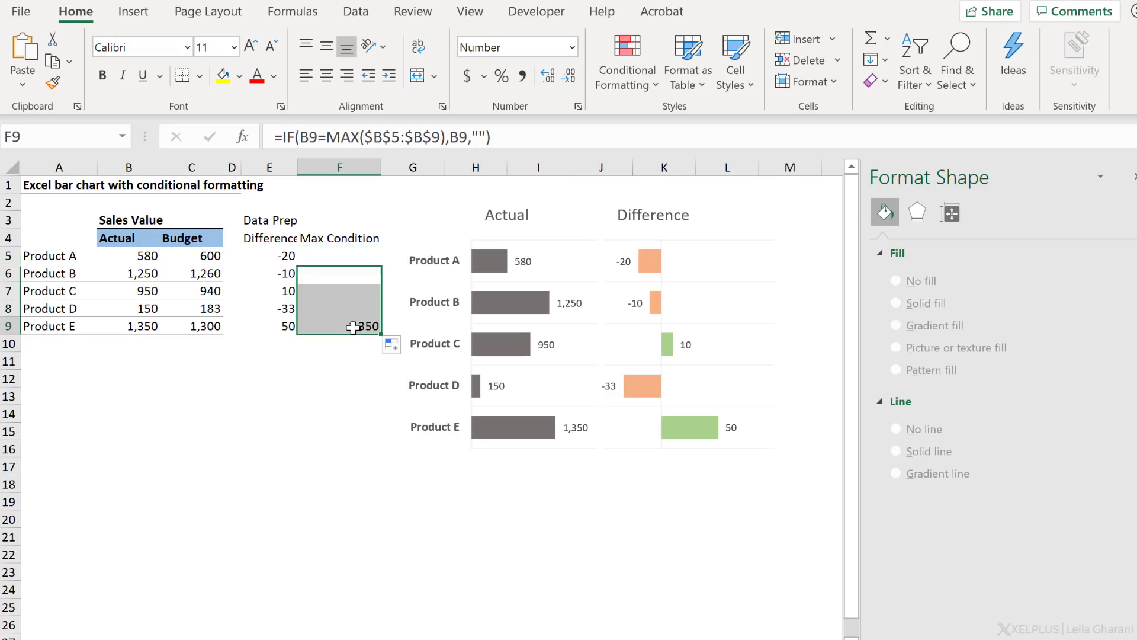
click(143, 327)
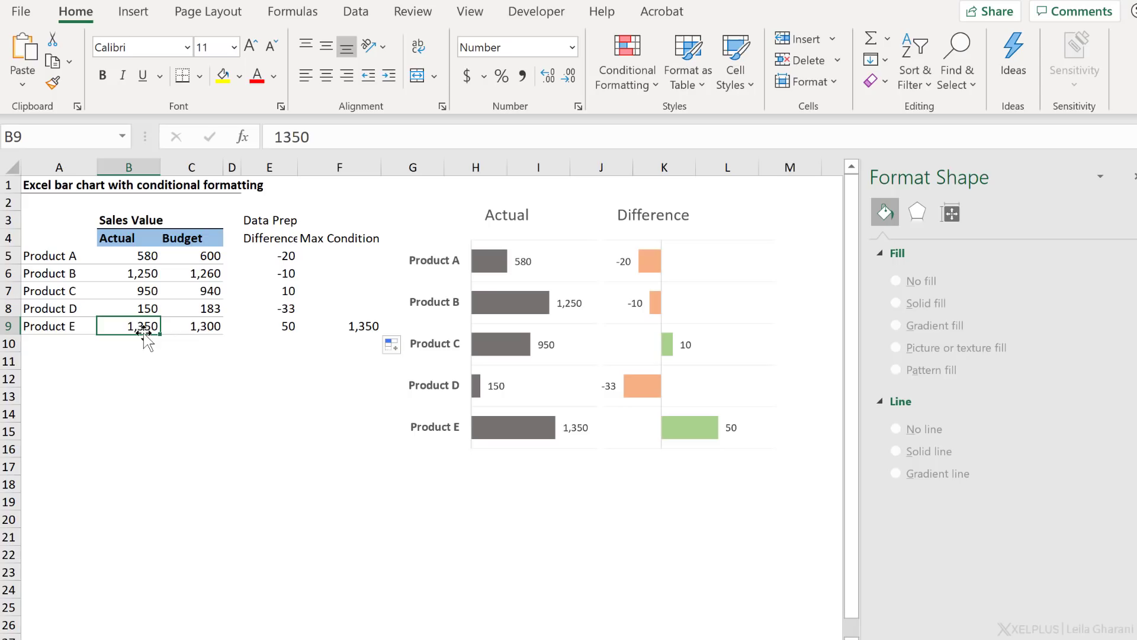
click(349, 329)
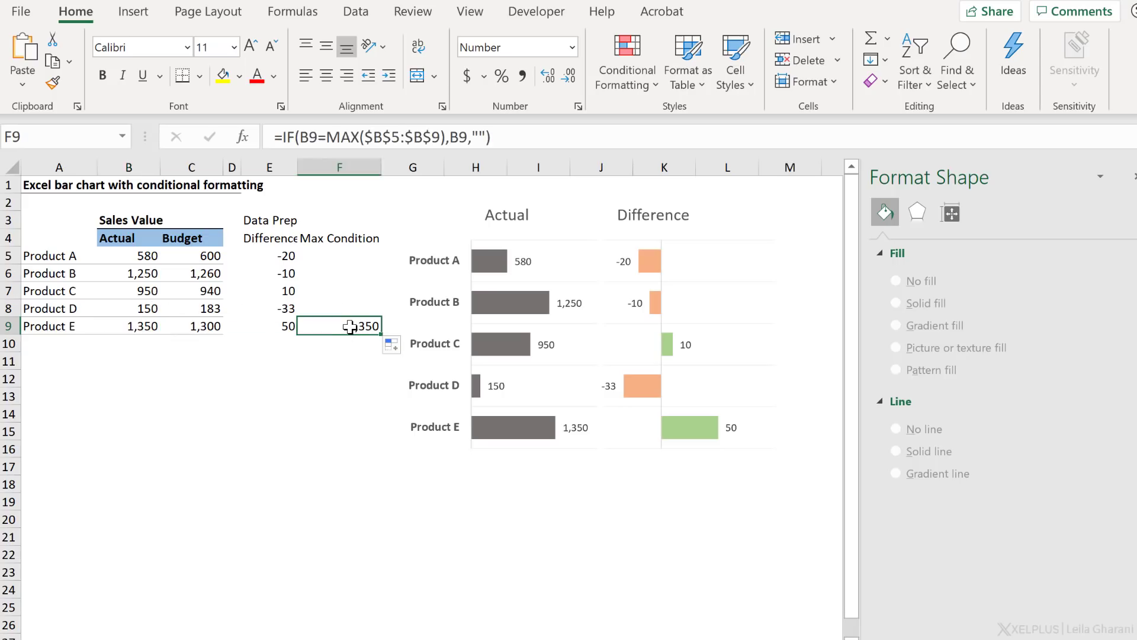
- Add a series to the Actual chart named from F4 with values F5:F9
right_click(487, 291)
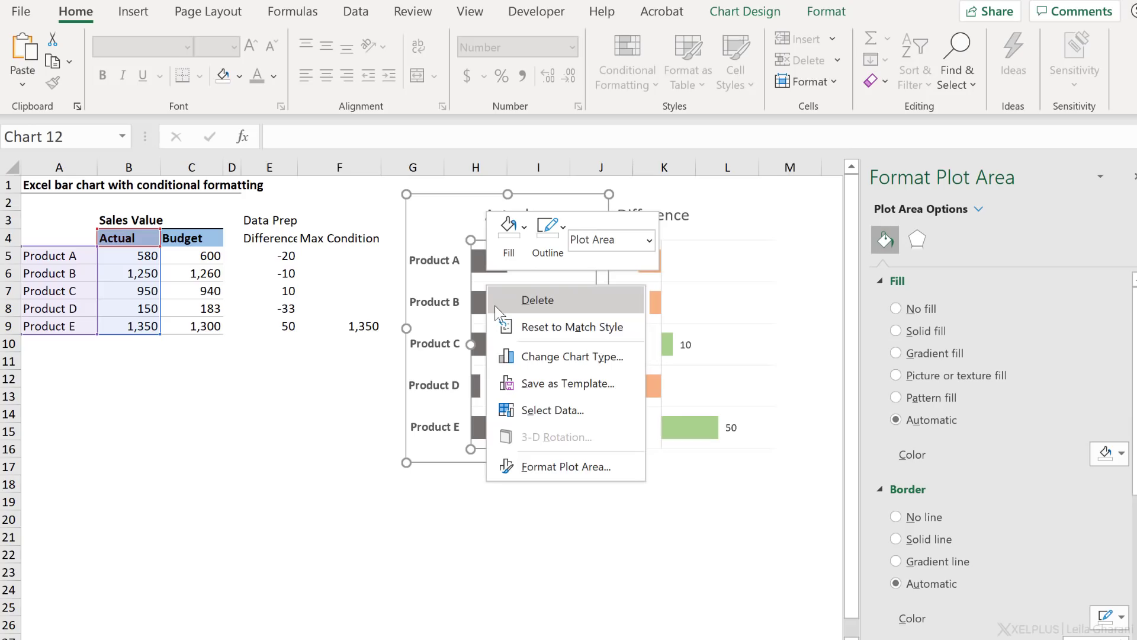
click(533, 410)
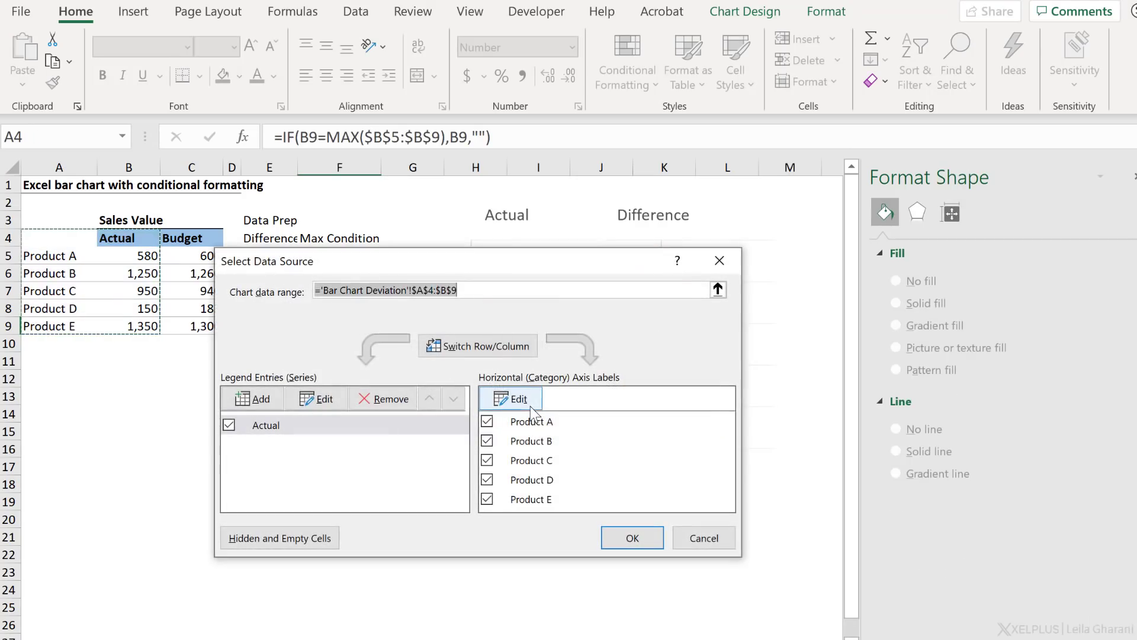
click(256, 398)
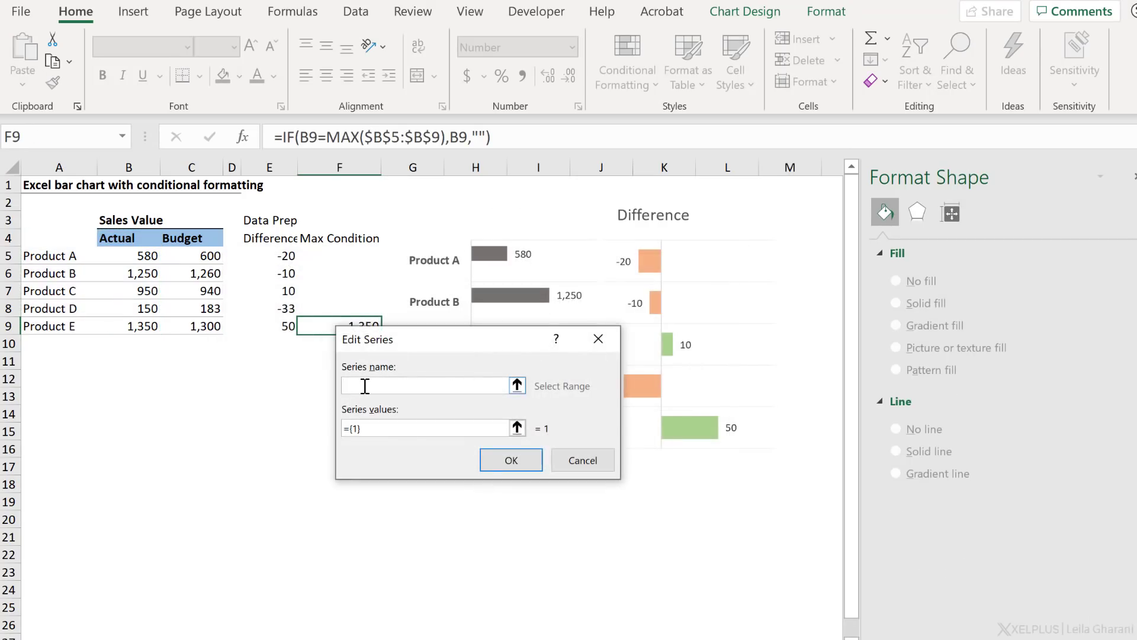
click(334, 241)
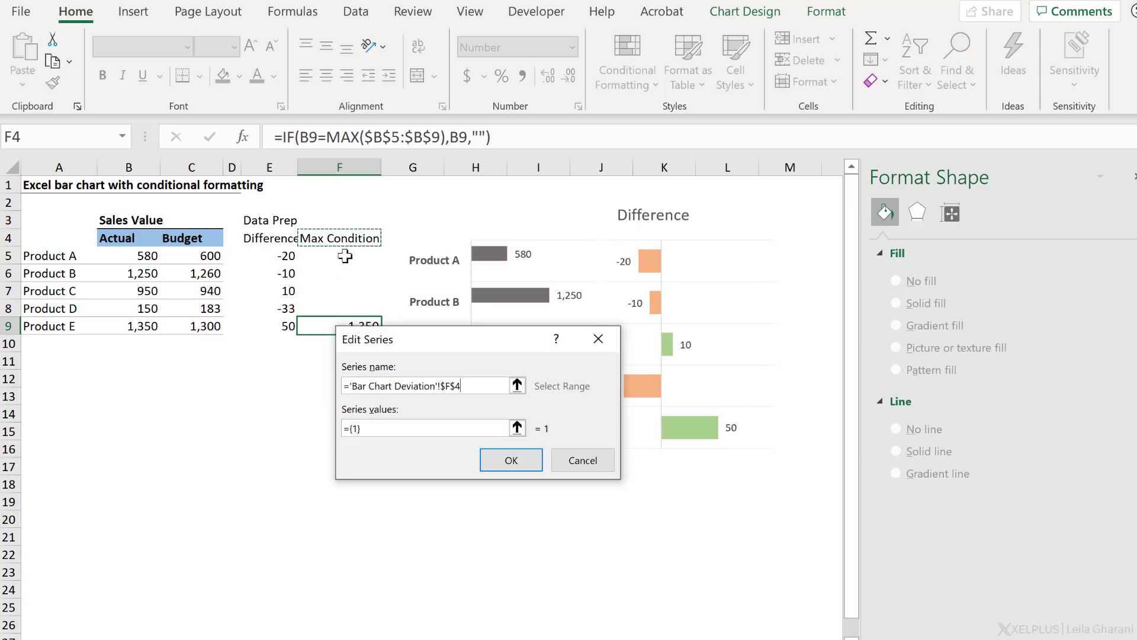
click(391, 428)
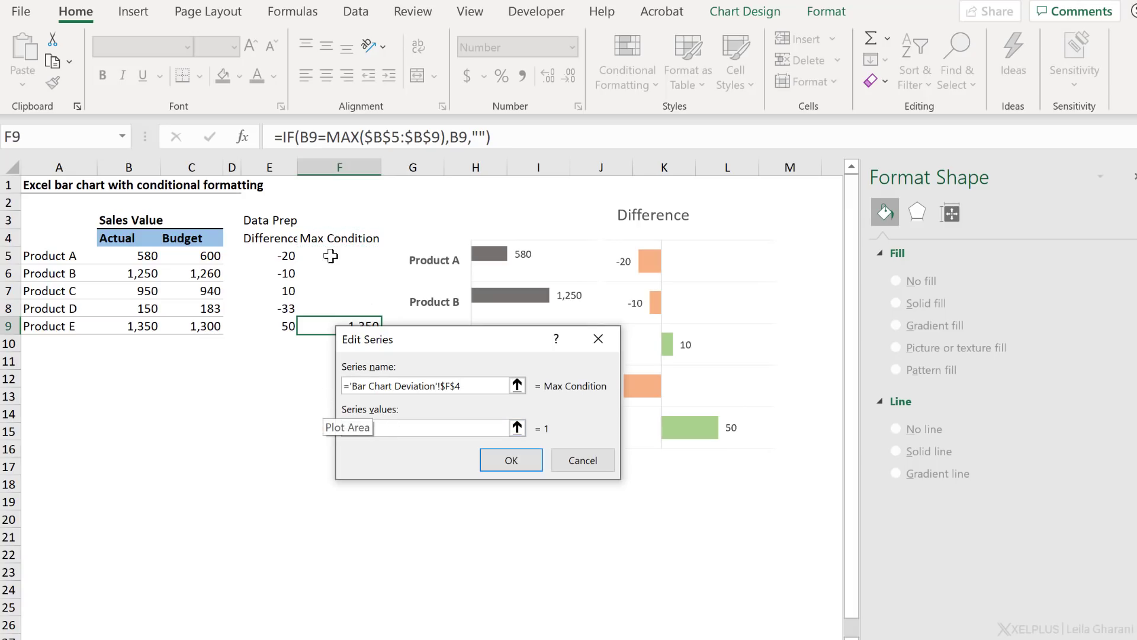
drag(328, 256, 325, 323)
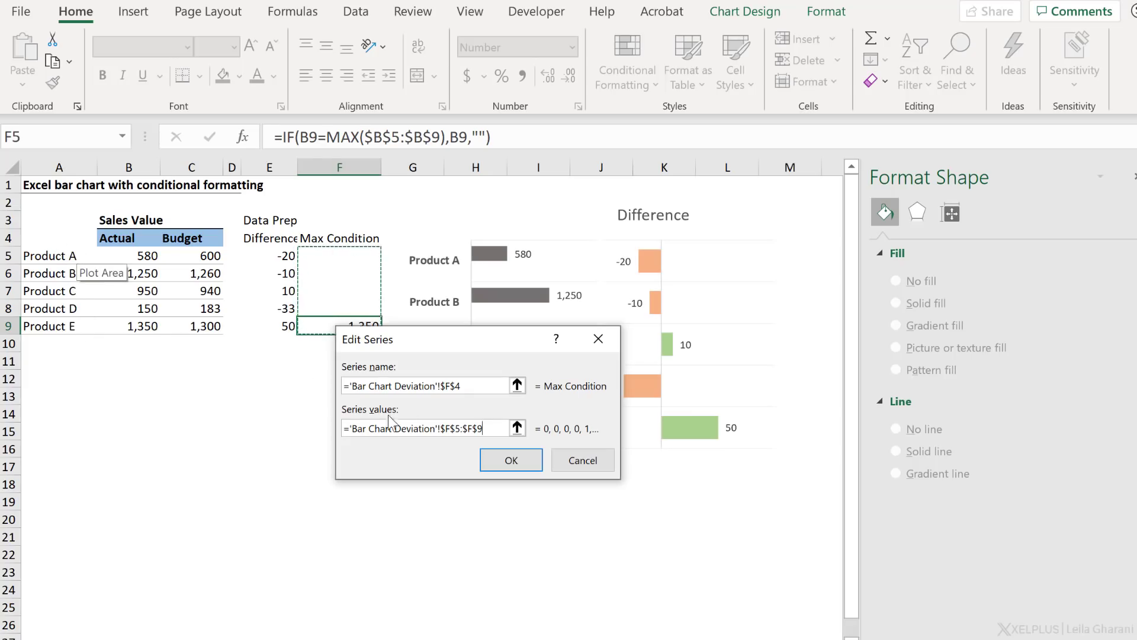
click(504, 460)
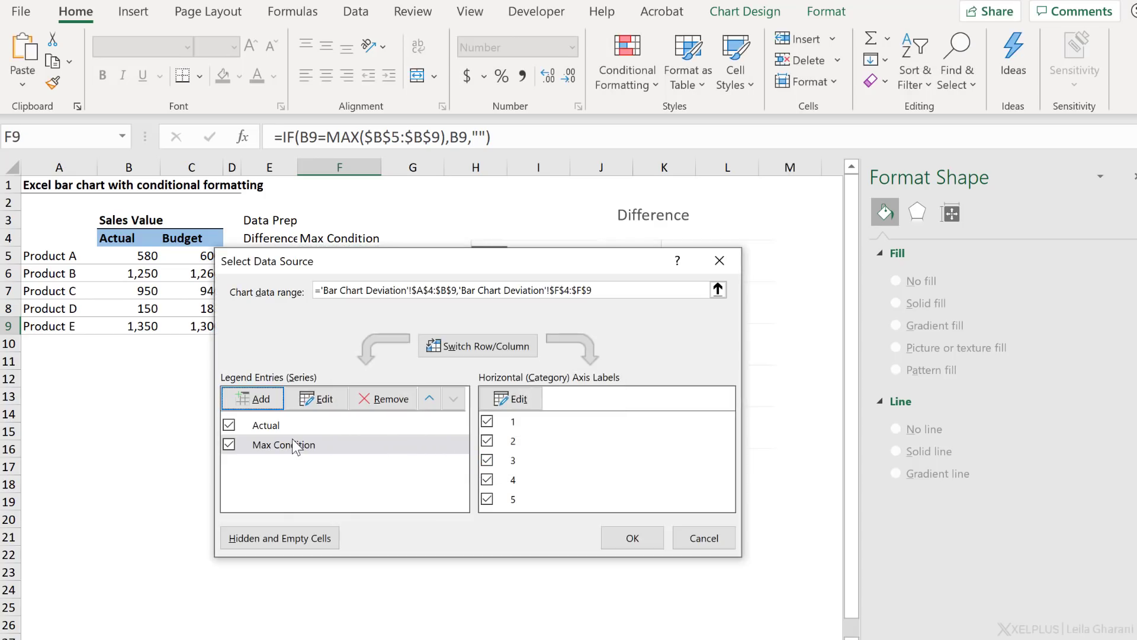
click(658, 538)
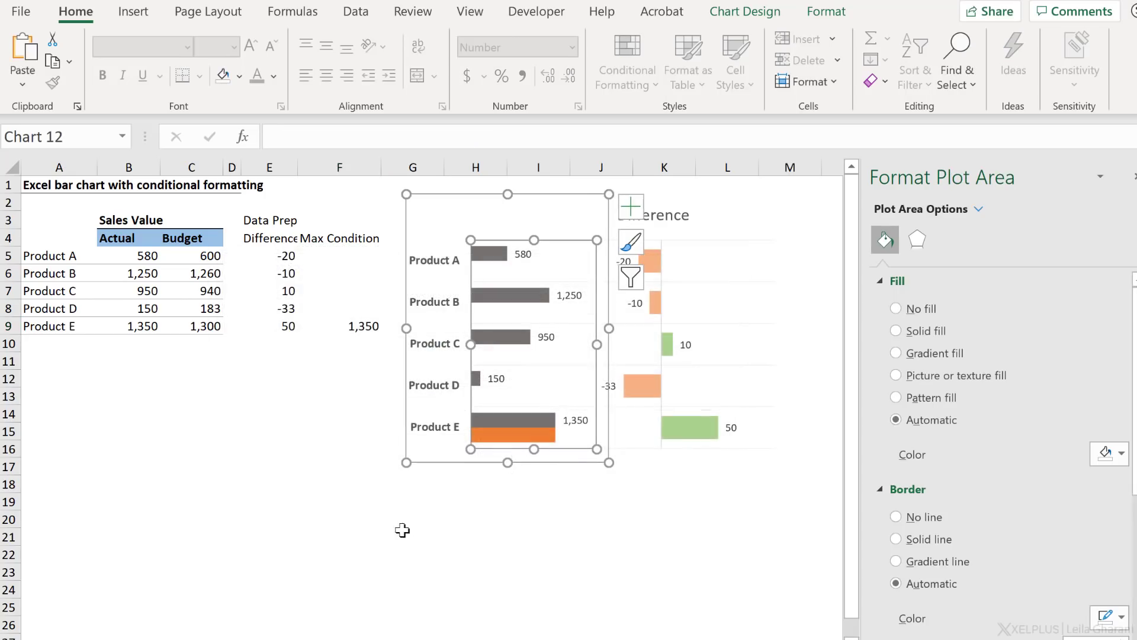
mouse_move(513, 434)
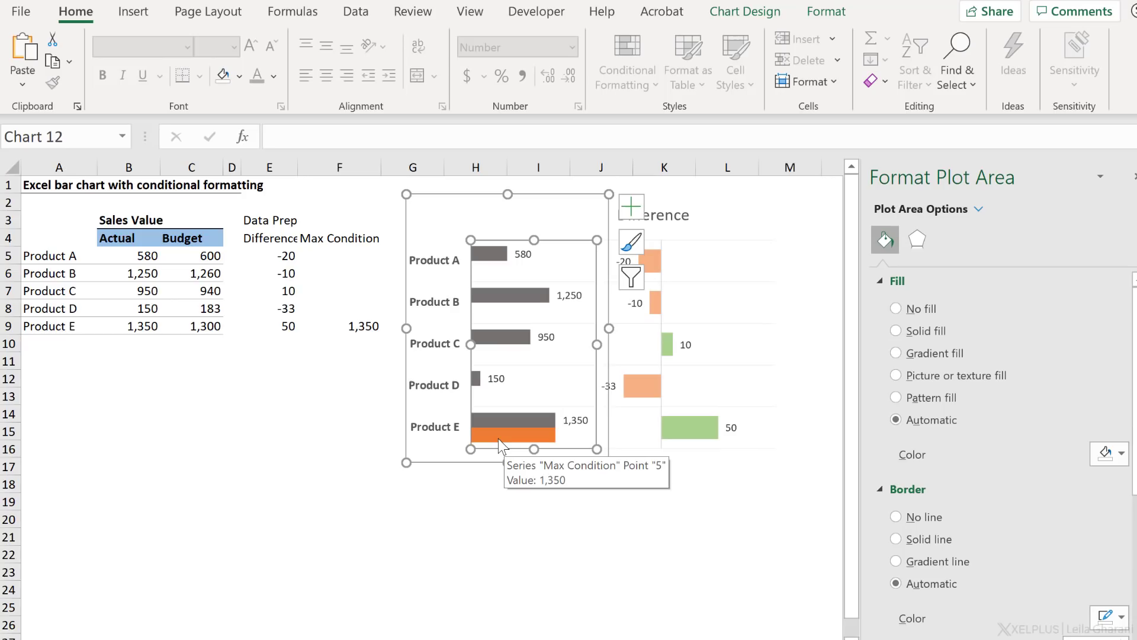
- Set the Max Condition series overlap to 100% so it covers Product E's bar
click(499, 438)
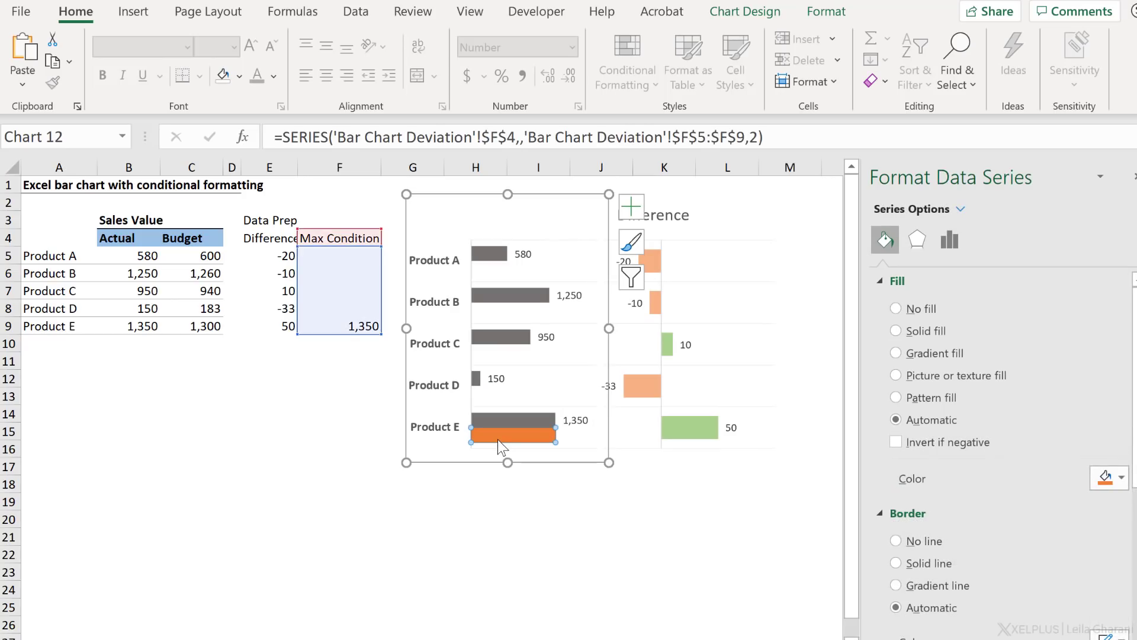
click(940, 243)
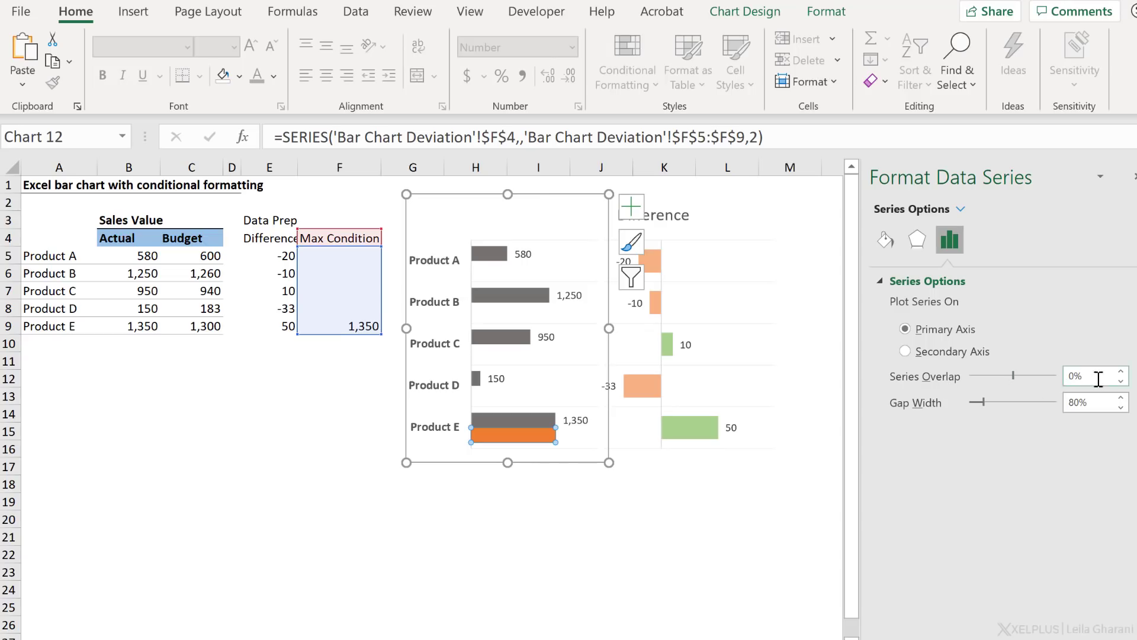
text(10)
text(0)
key(Return)
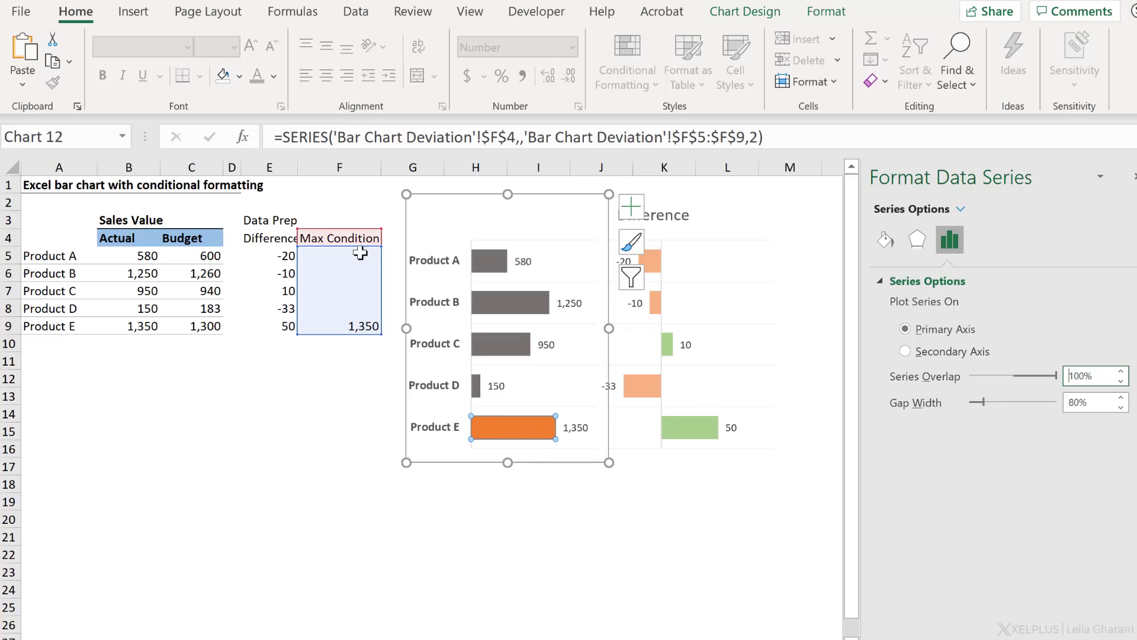
- Fill the Max Condition bar dark blue, then deselect the chart
click(826, 12)
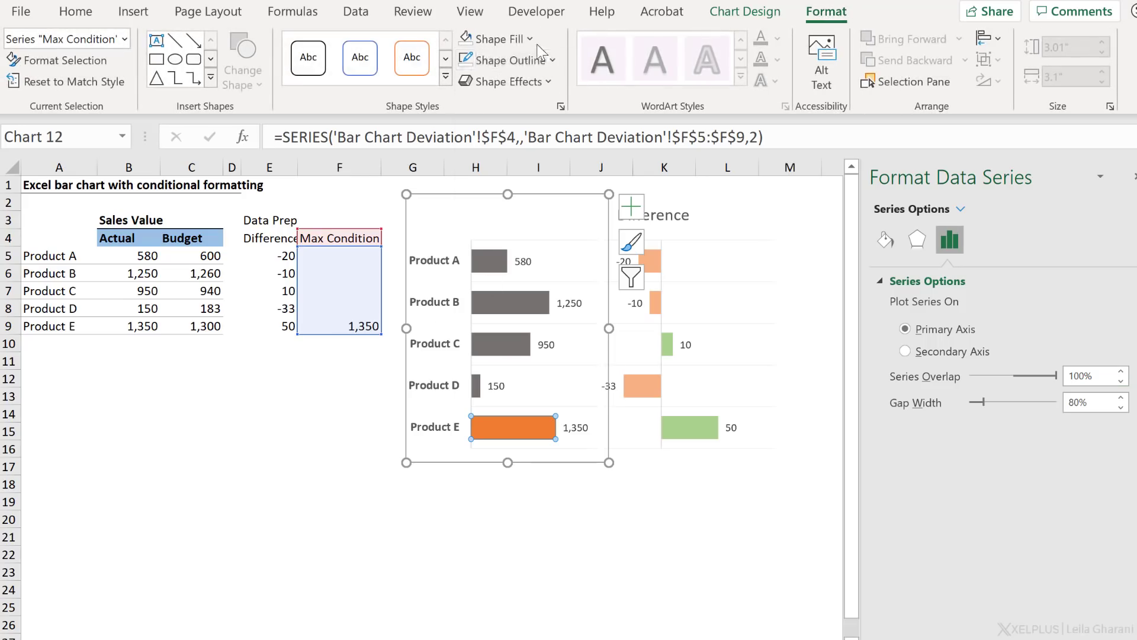
click(530, 41)
click(529, 181)
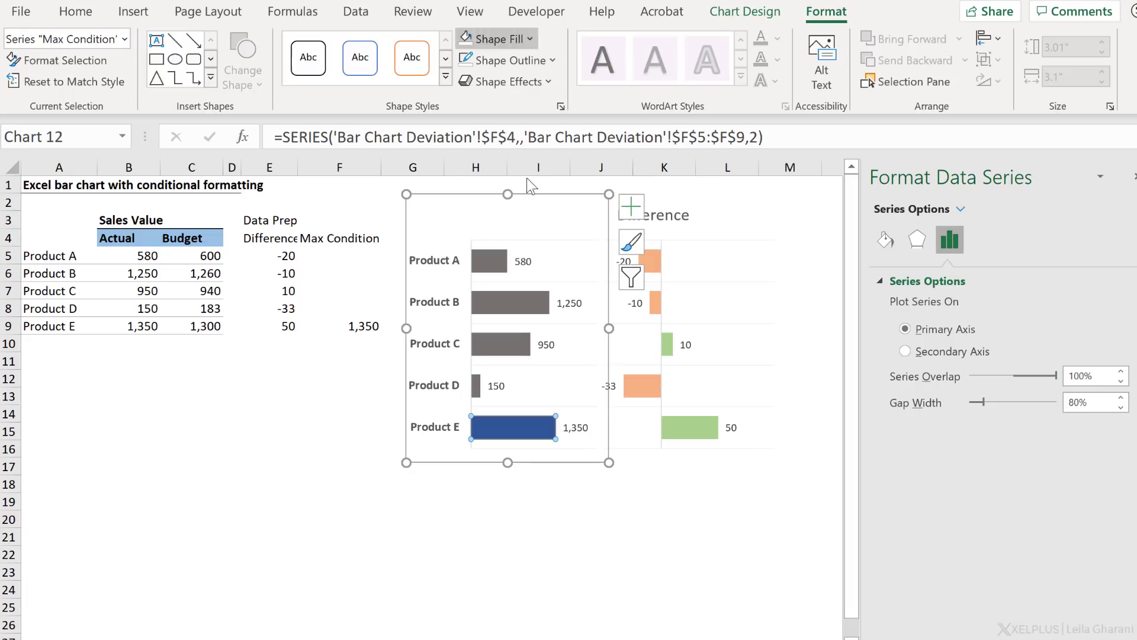
click(276, 400)
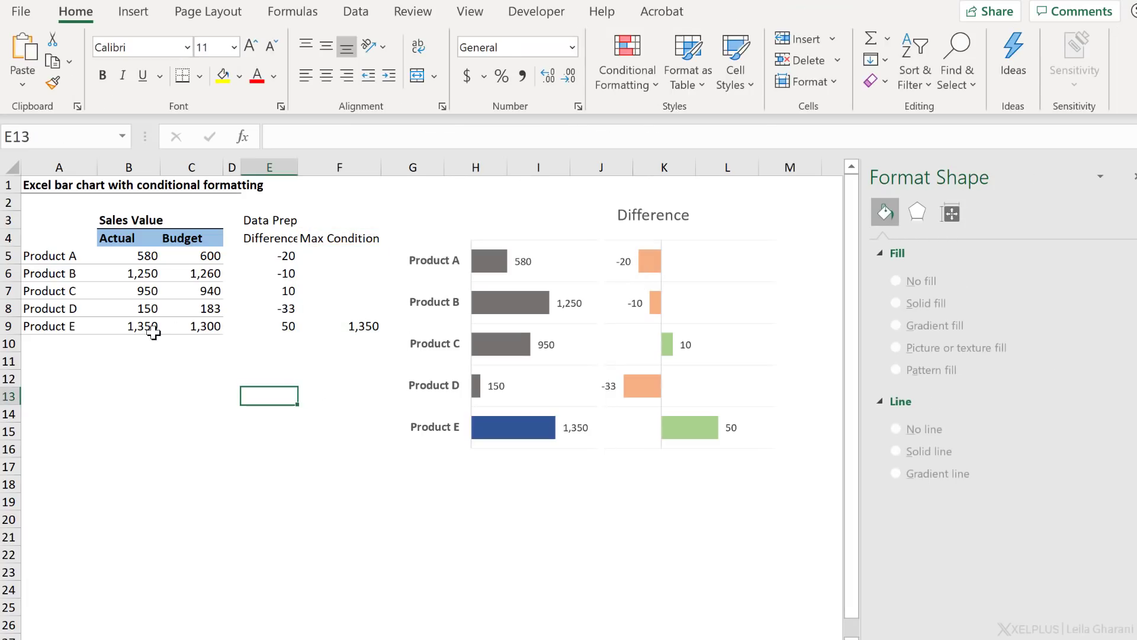
- Change Product B's Actual value in B6 to 1360
click(135, 274)
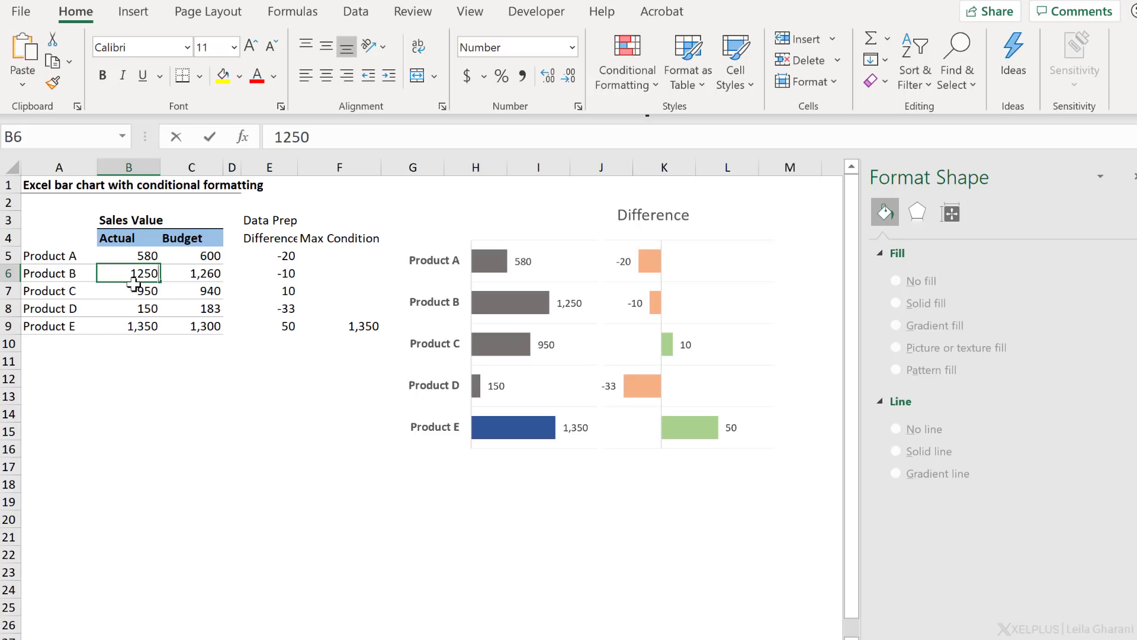
text(1,360)
key(Return)
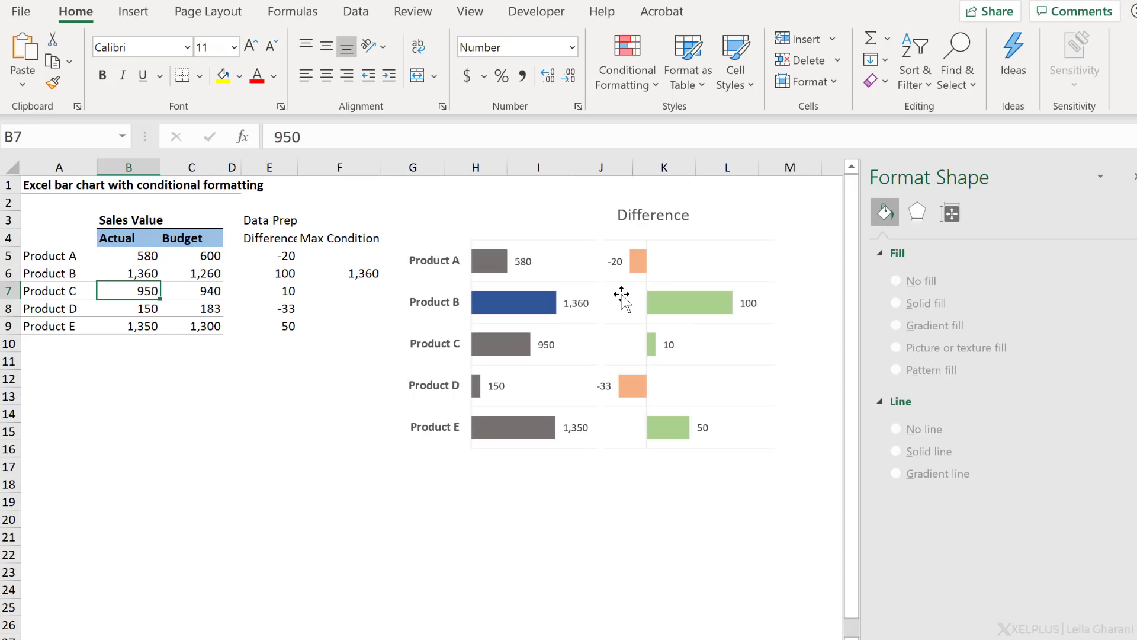
- Move the Difference chart's title further left
click(582, 223)
click(496, 216)
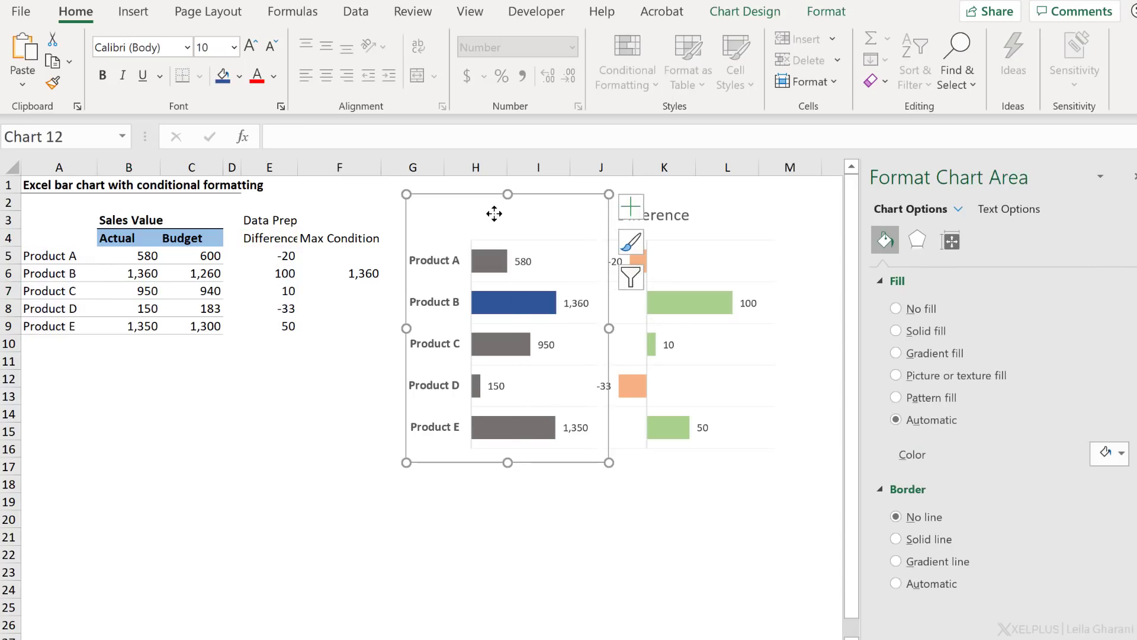
click(693, 218)
click(664, 214)
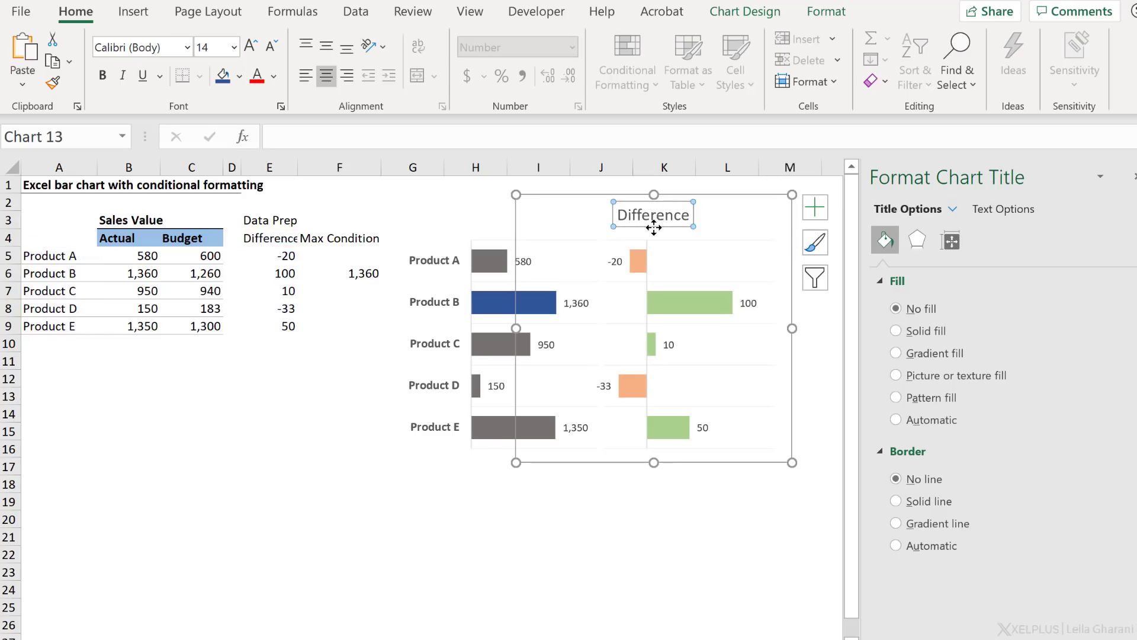
drag(653, 226, 596, 225)
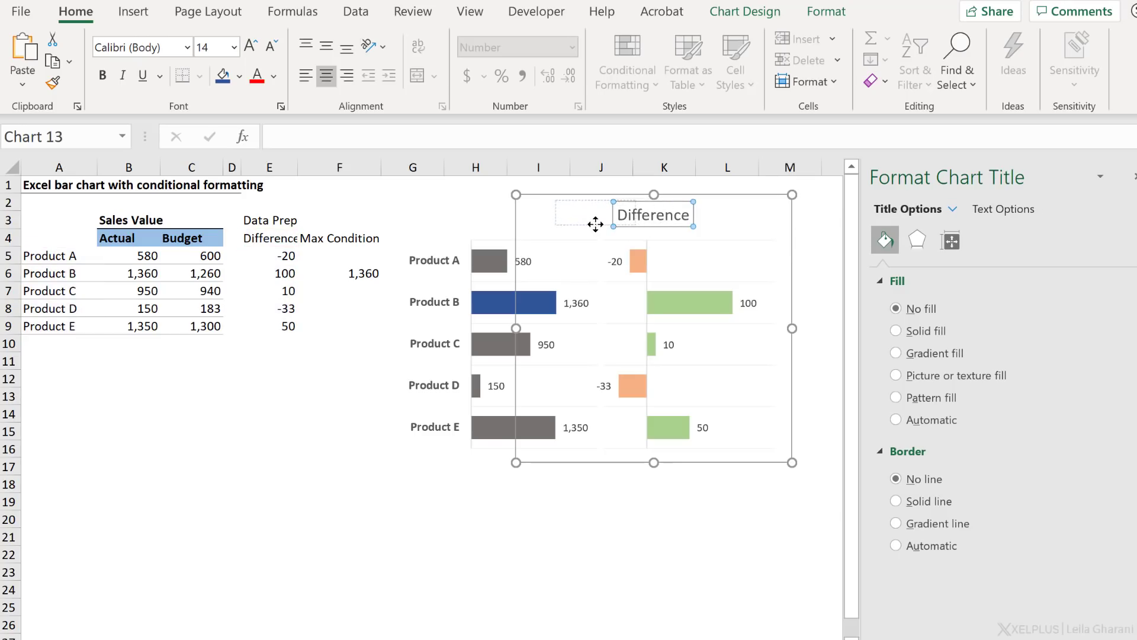
- Link the Difference chart title to cell B3 so it reads Sales Value
double_click(619, 221)
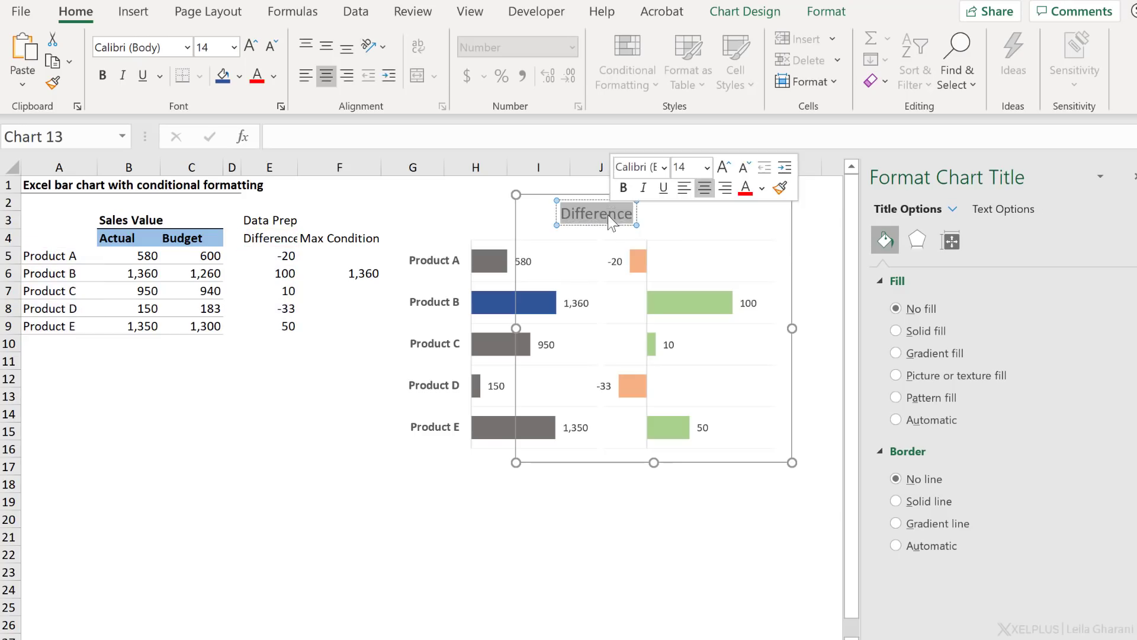
click(353, 145)
click(380, 162)
text(=)
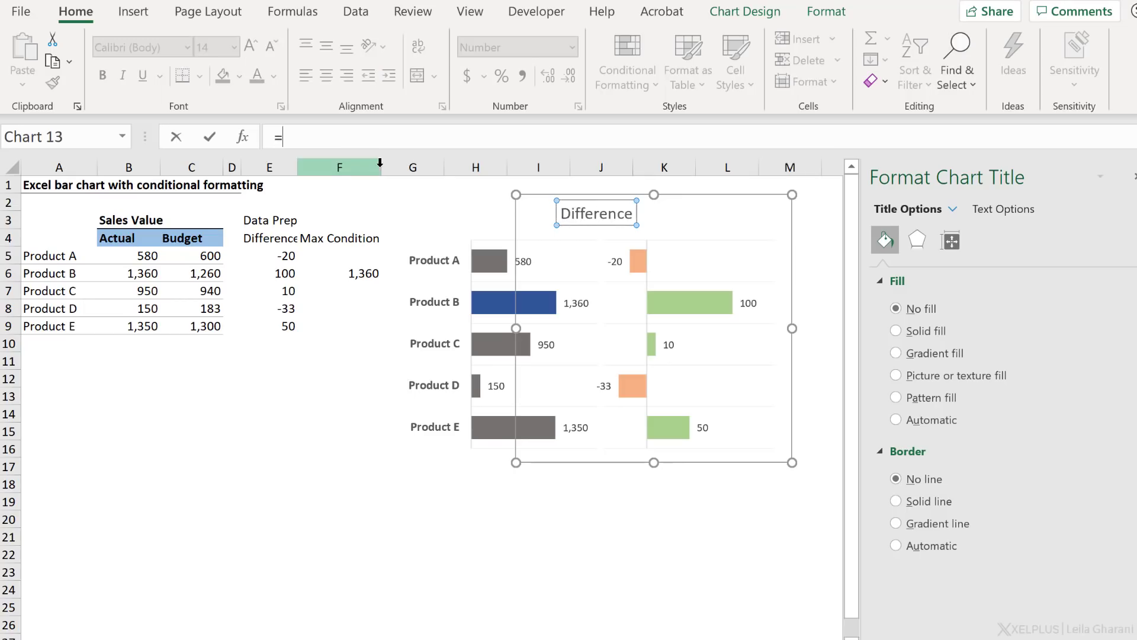
click(154, 218)
key(Return)
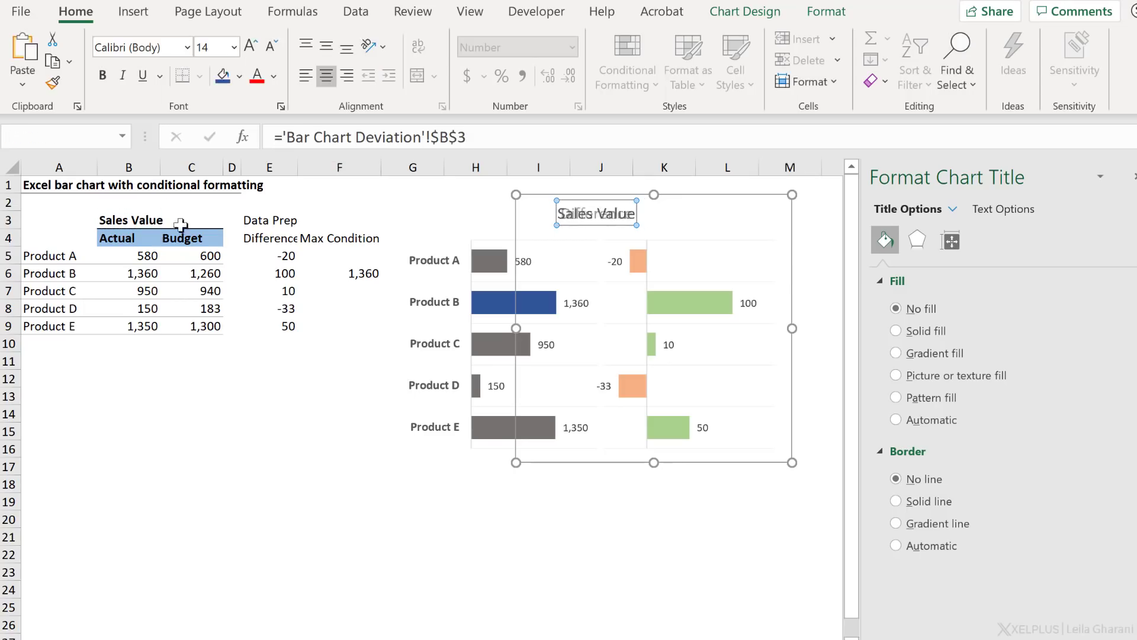
ctrl+click(472, 224)
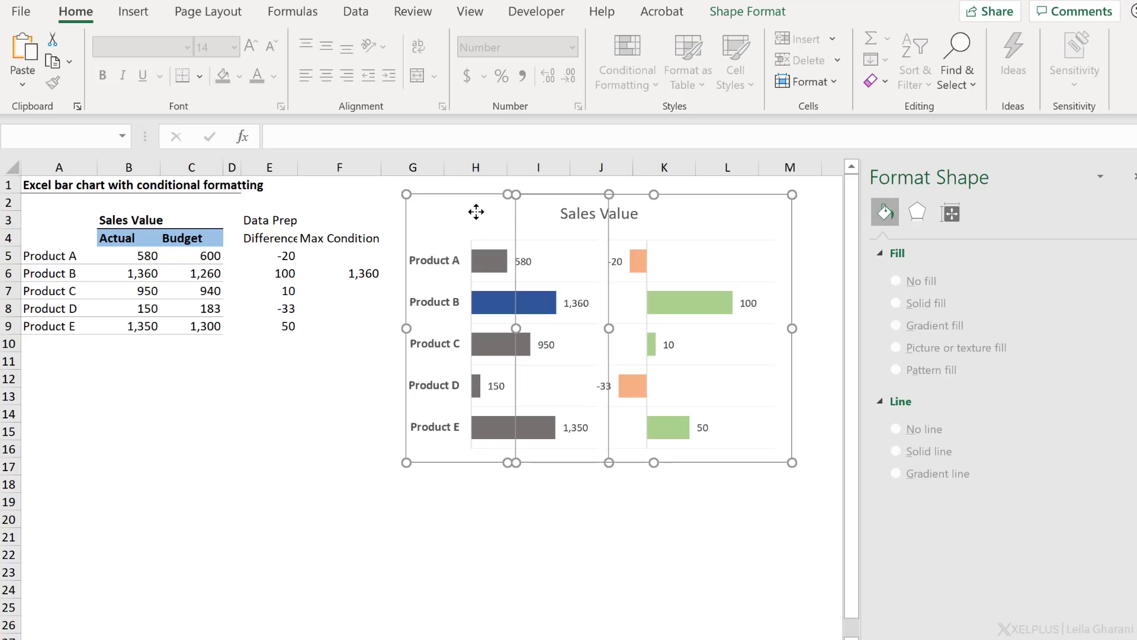
- Group both charts into one object and nudge it slightly lower and right
right_click(480, 197)
mouse_move(531, 329)
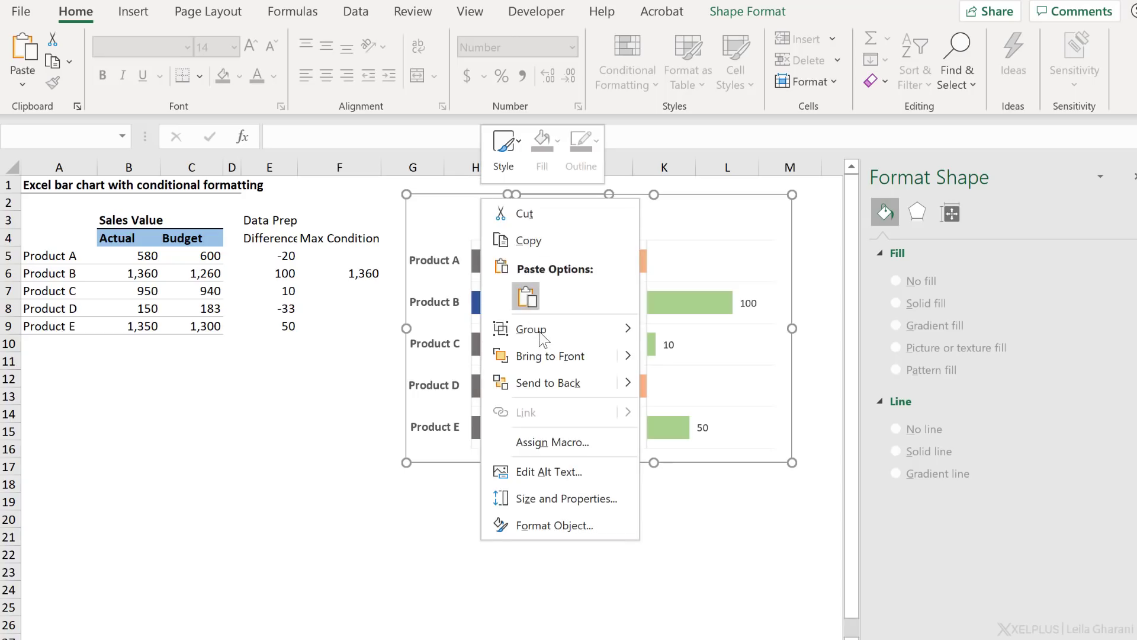
click(682, 330)
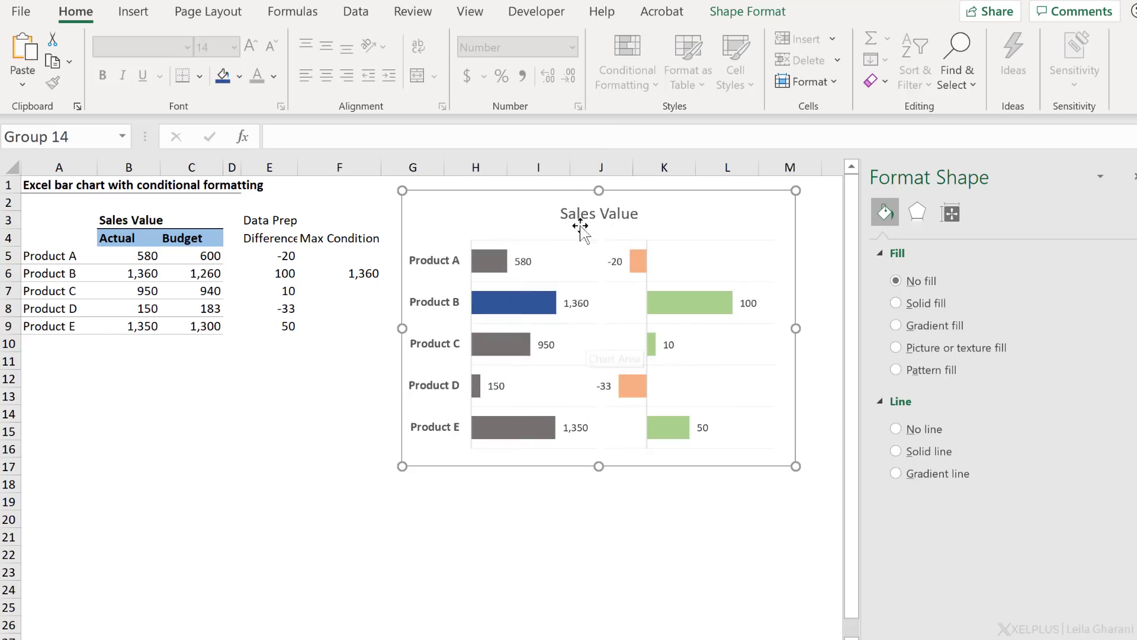
mouse_move(569, 192)
mouse_down()
mouse_move(568, 230)
mouse_move(582, 201)
mouse_up()
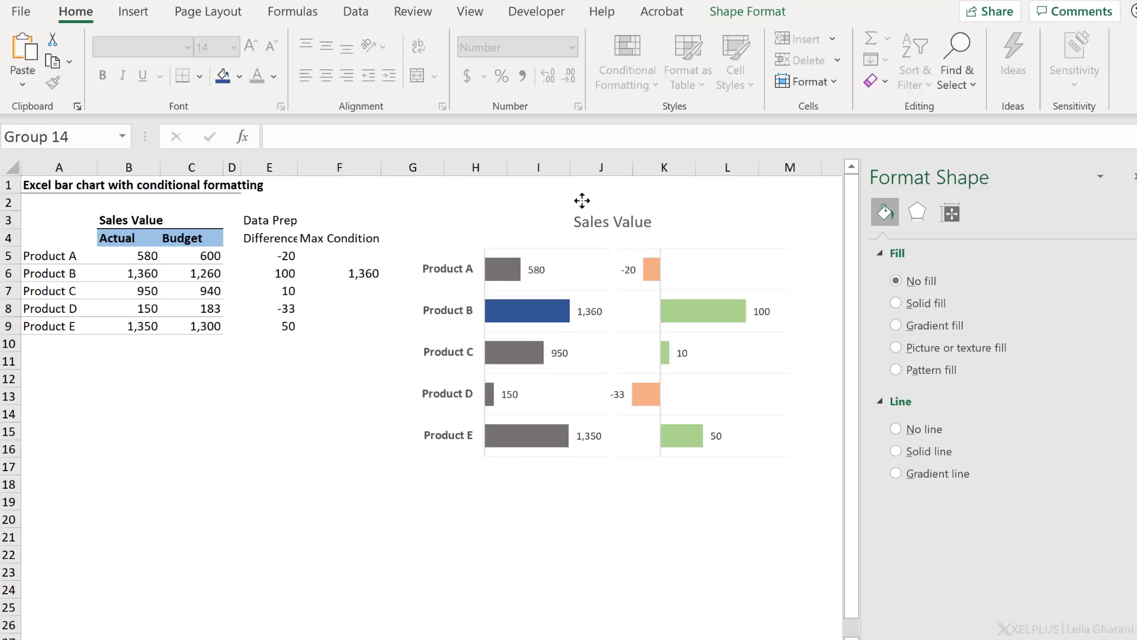
click(582, 201)
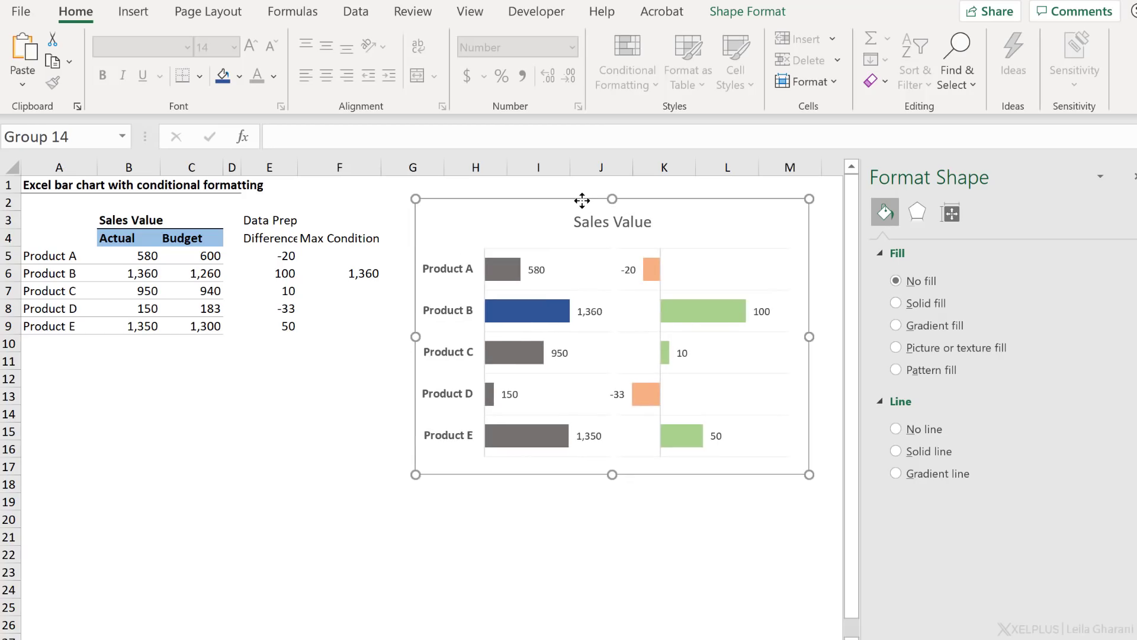